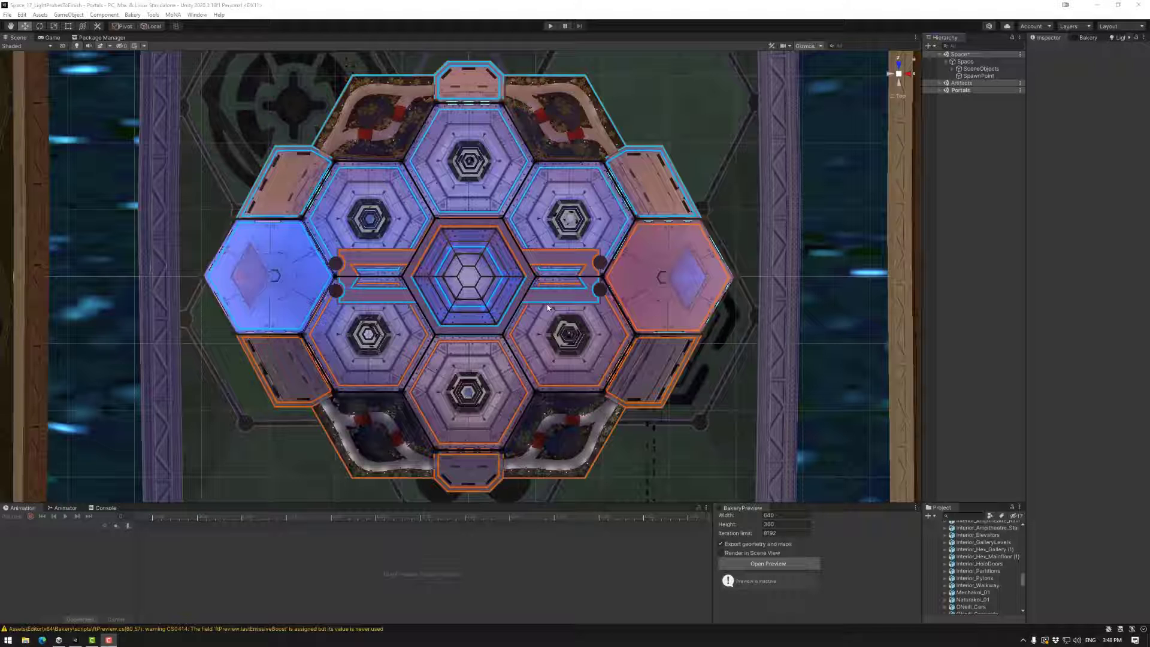
Step: Create a new Camera as a child of the Space object in the Hierarchy
right_click(961, 62)
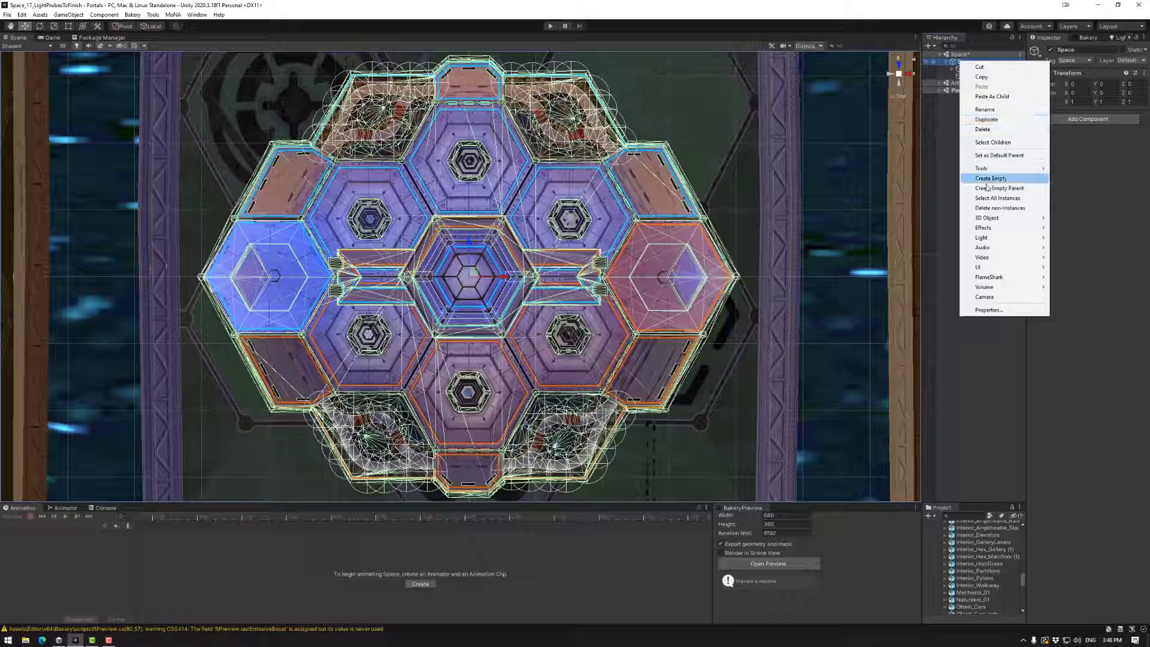
left_click(984, 297)
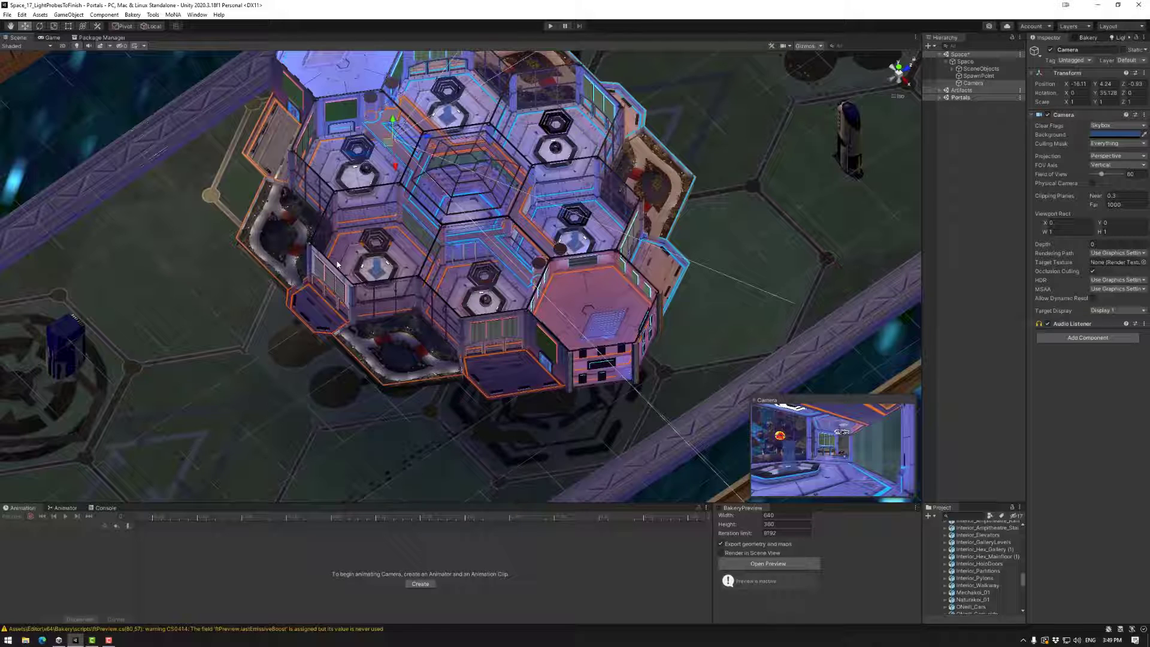
Step: Install the Unity Recorder package from the Unity Registry in the Package Manager
left_click(96, 39)
left_click(60, 46)
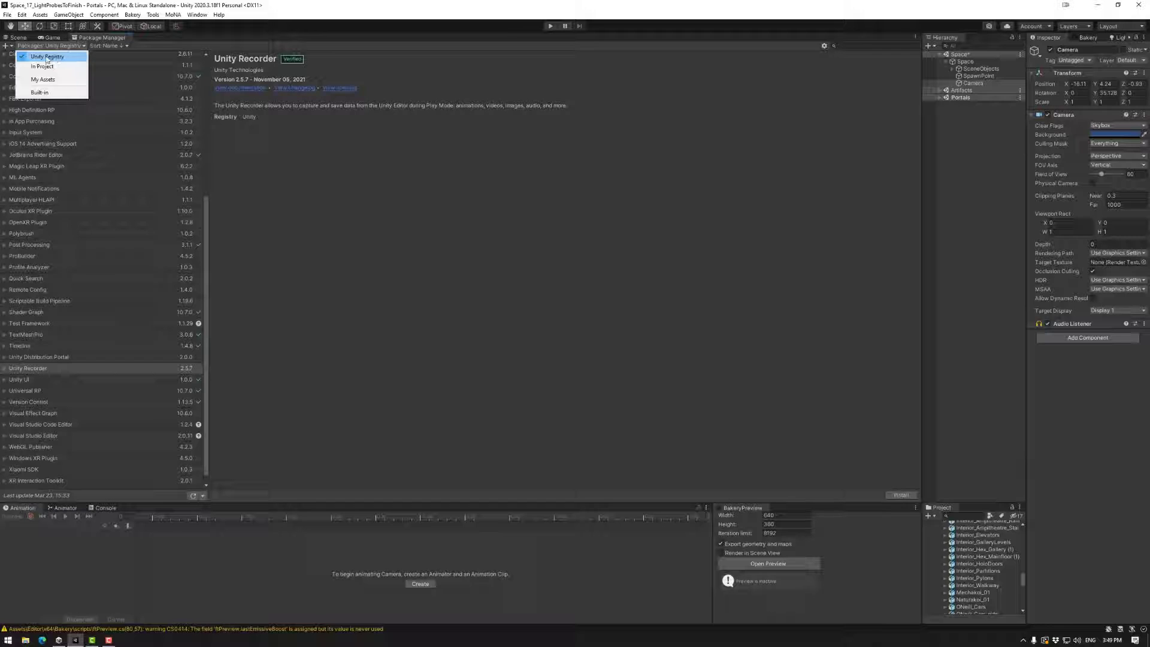
left_click(47, 58)
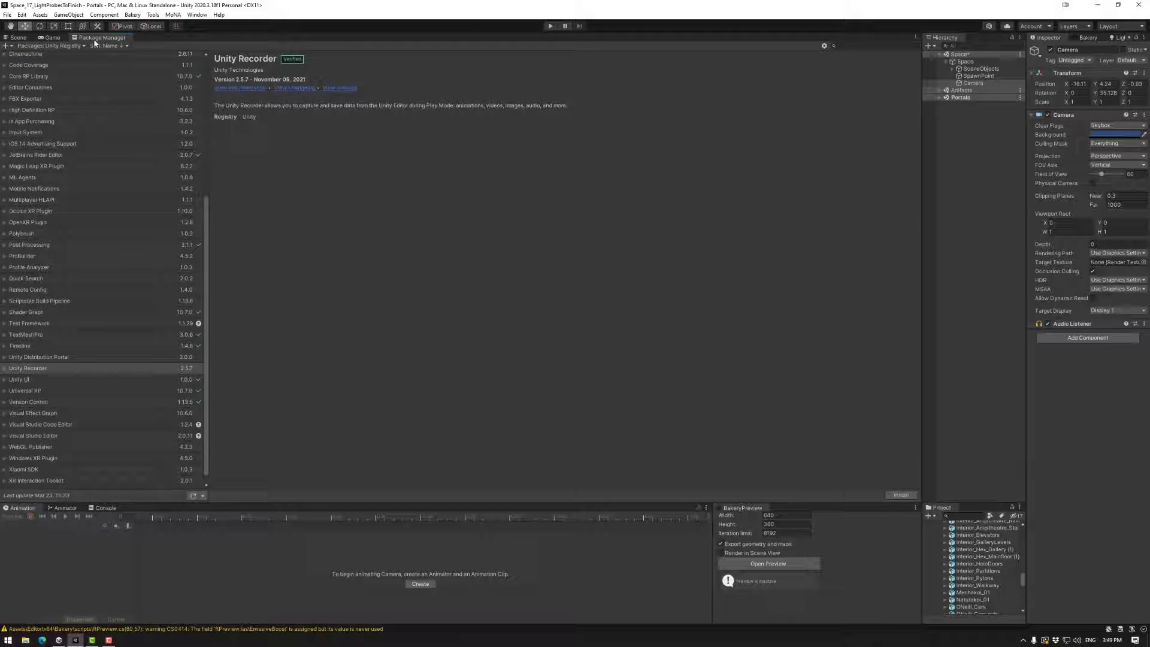
left_click(53, 46)
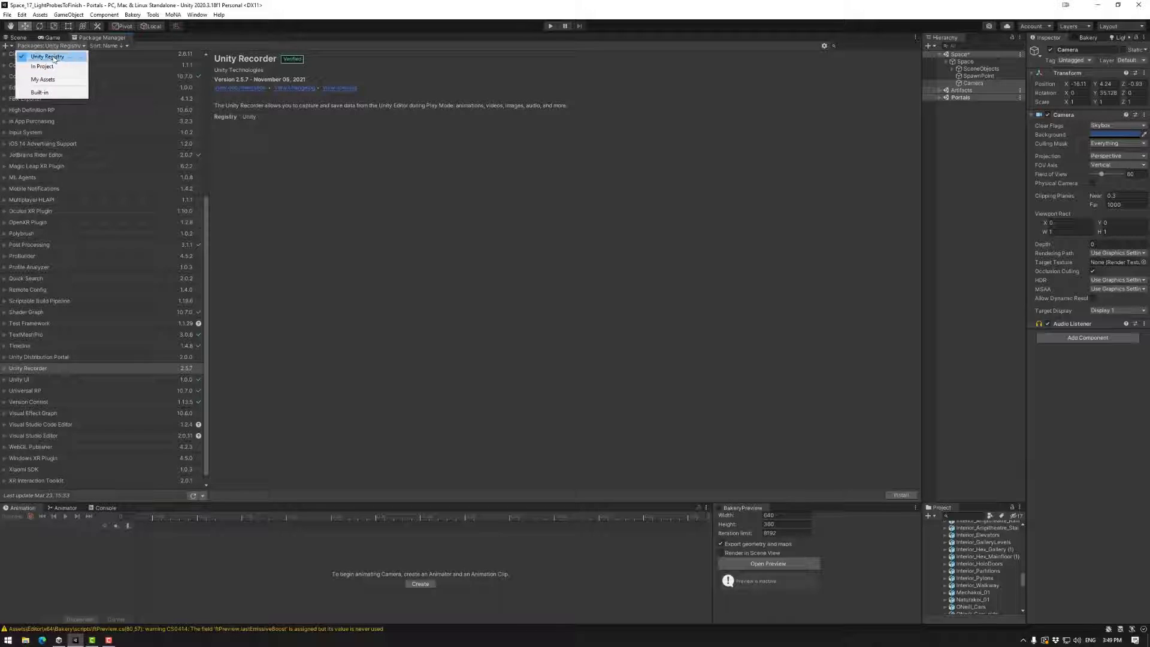
left_click(48, 57)
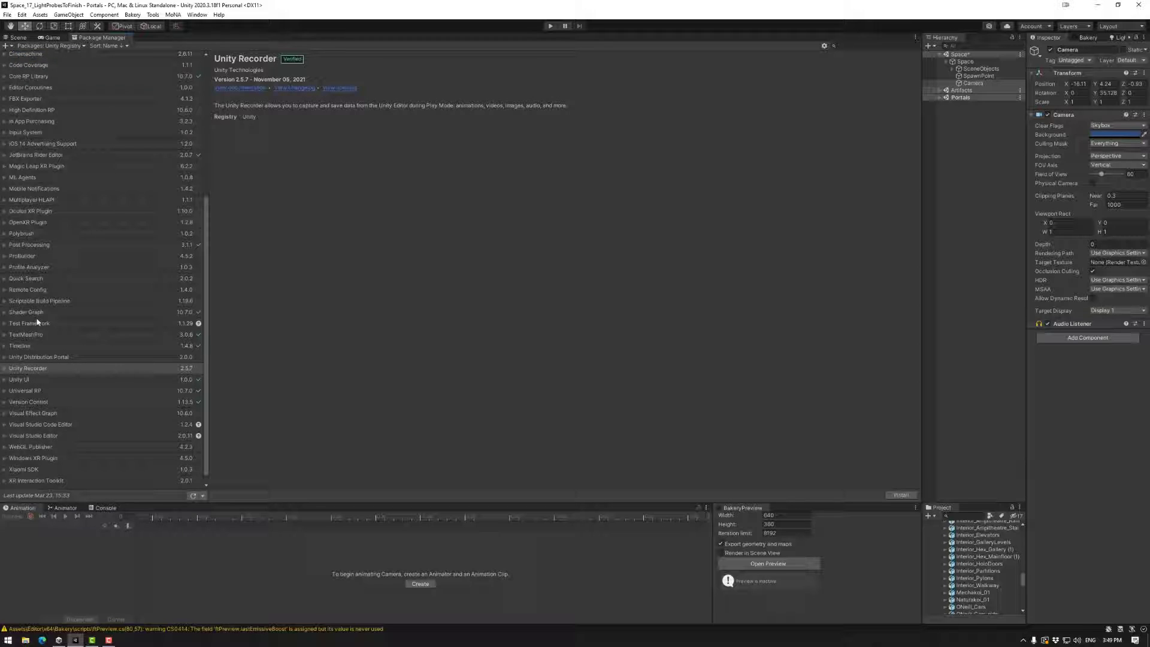
scroll(49, 200, "down", 1)
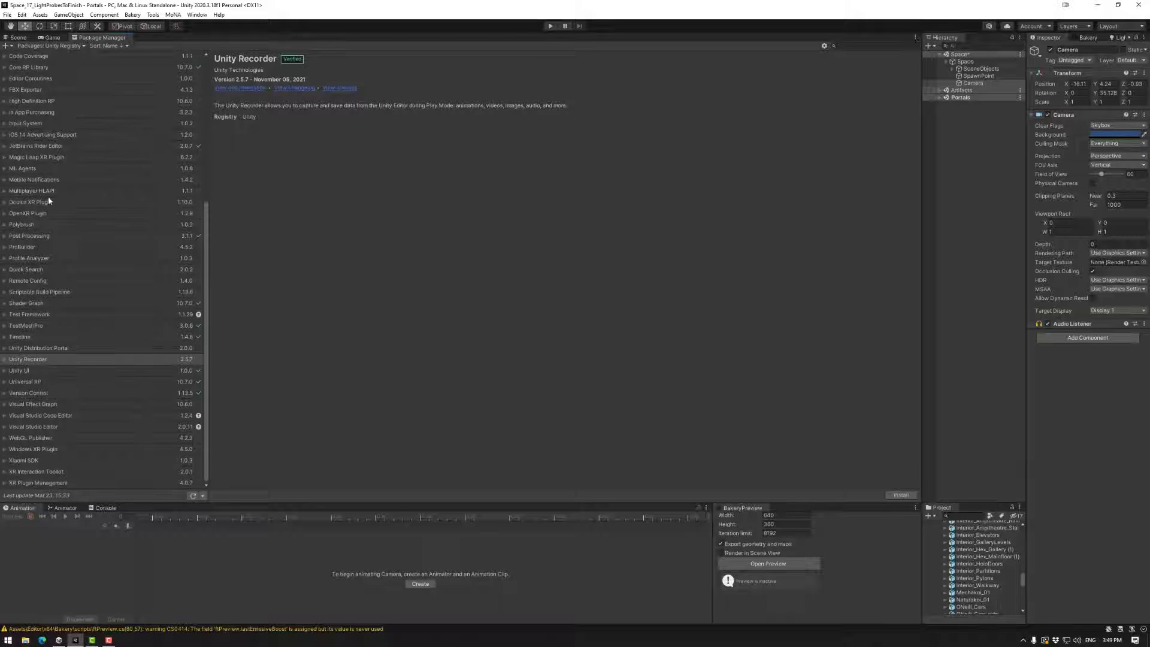
left_click(40, 361)
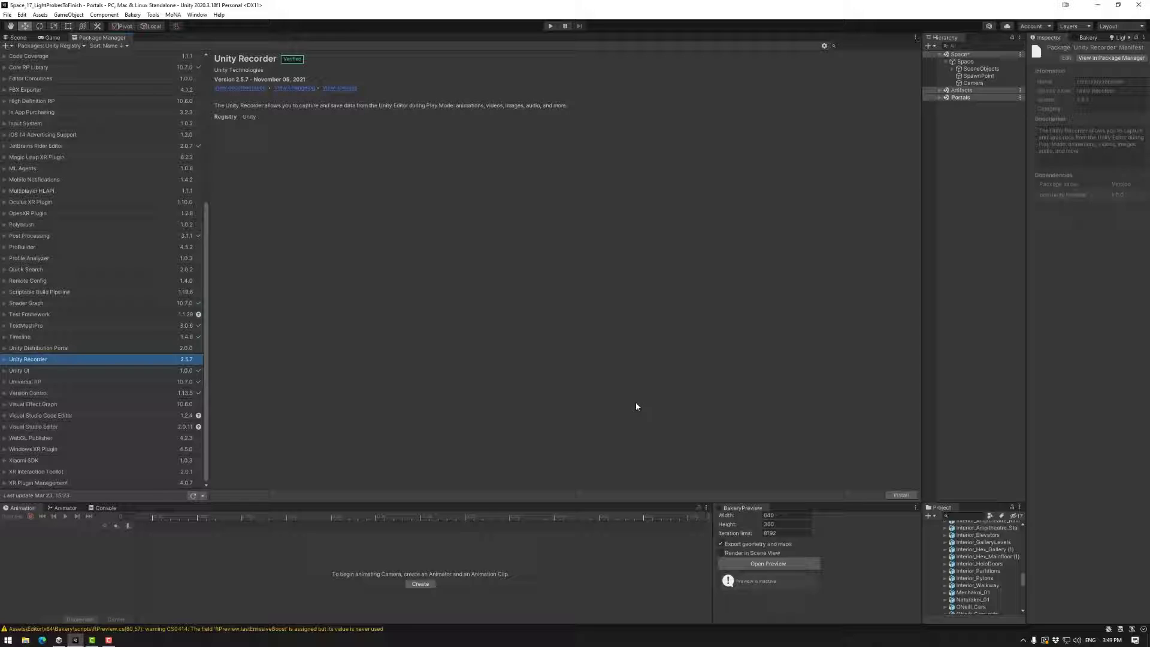
left_click(900, 496)
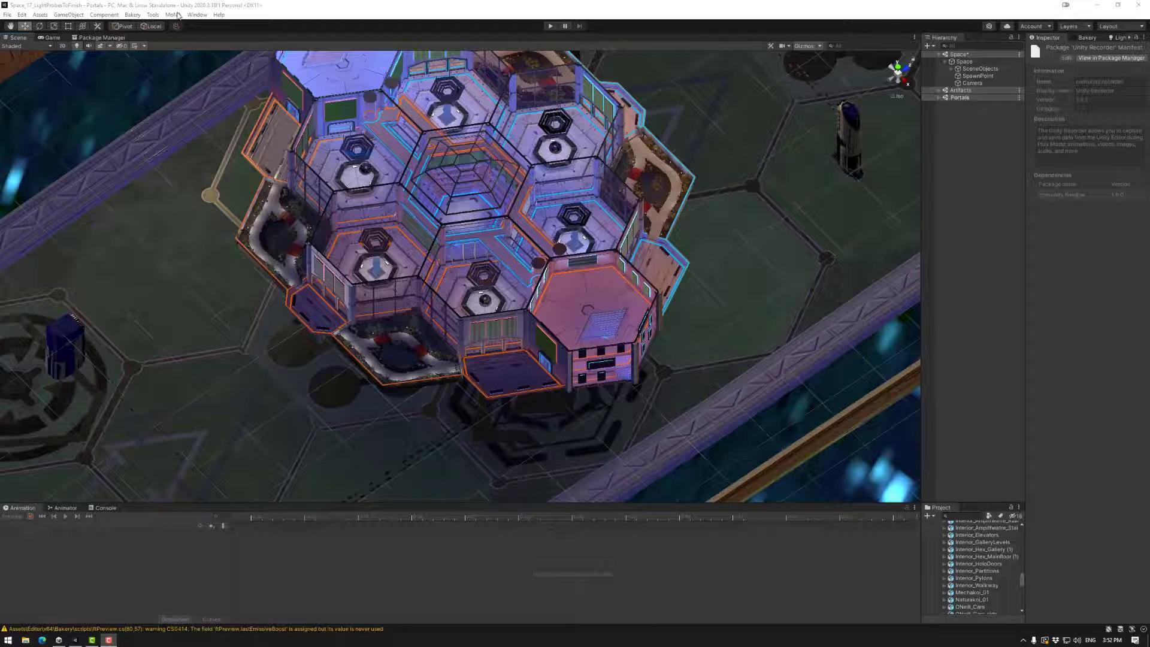
Step: Open the Recorder Window from Window > General > Recorder
left_click(197, 14)
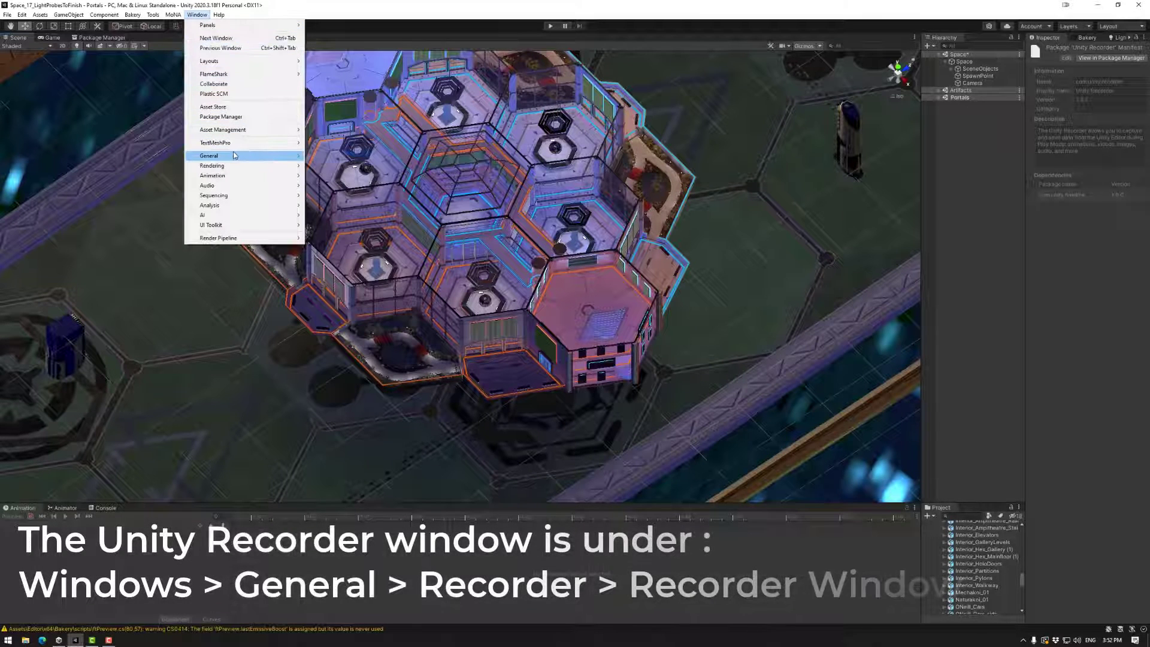
mouse_move(209, 156)
mouse_move(349, 262)
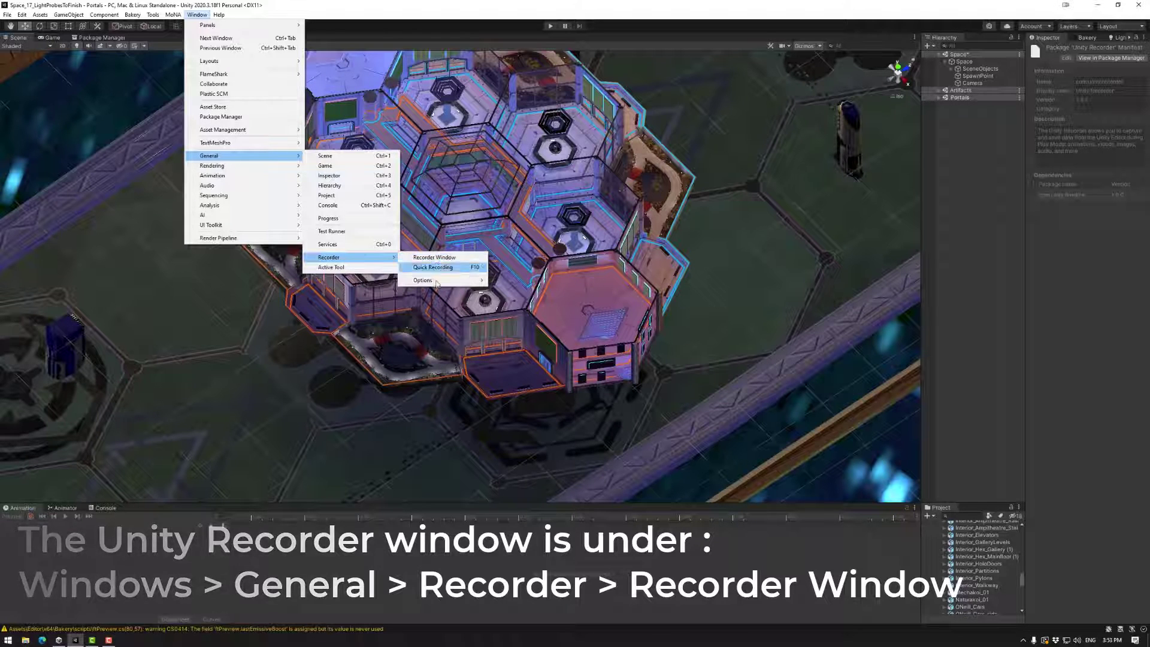
mouse_move(437, 284)
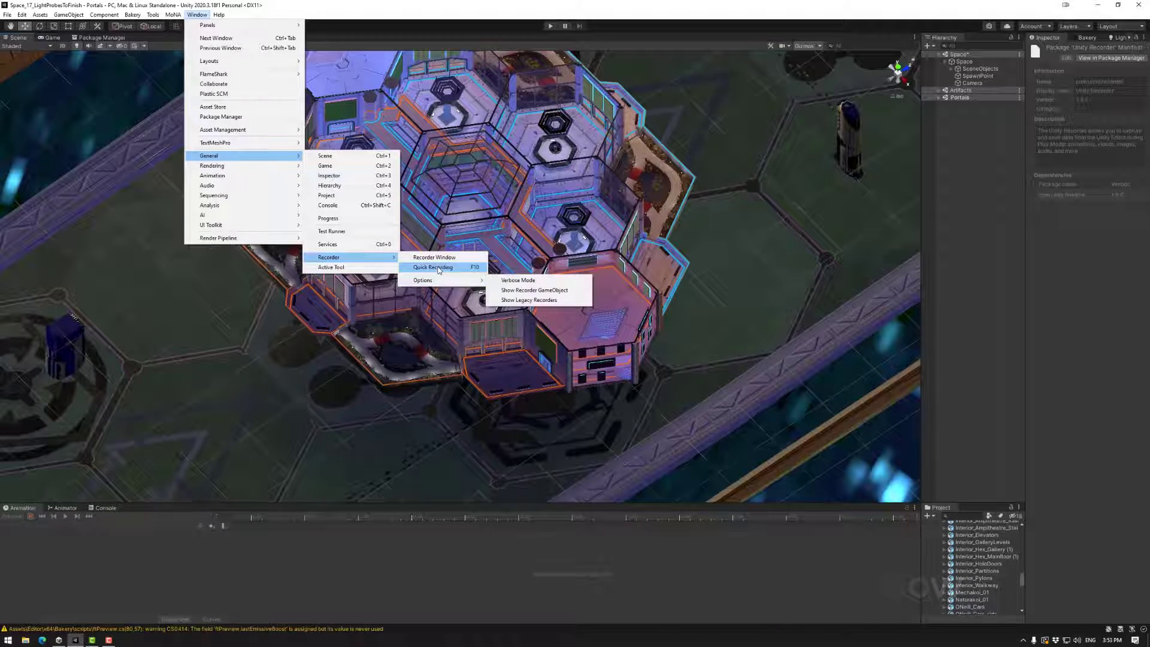
left_click(435, 259)
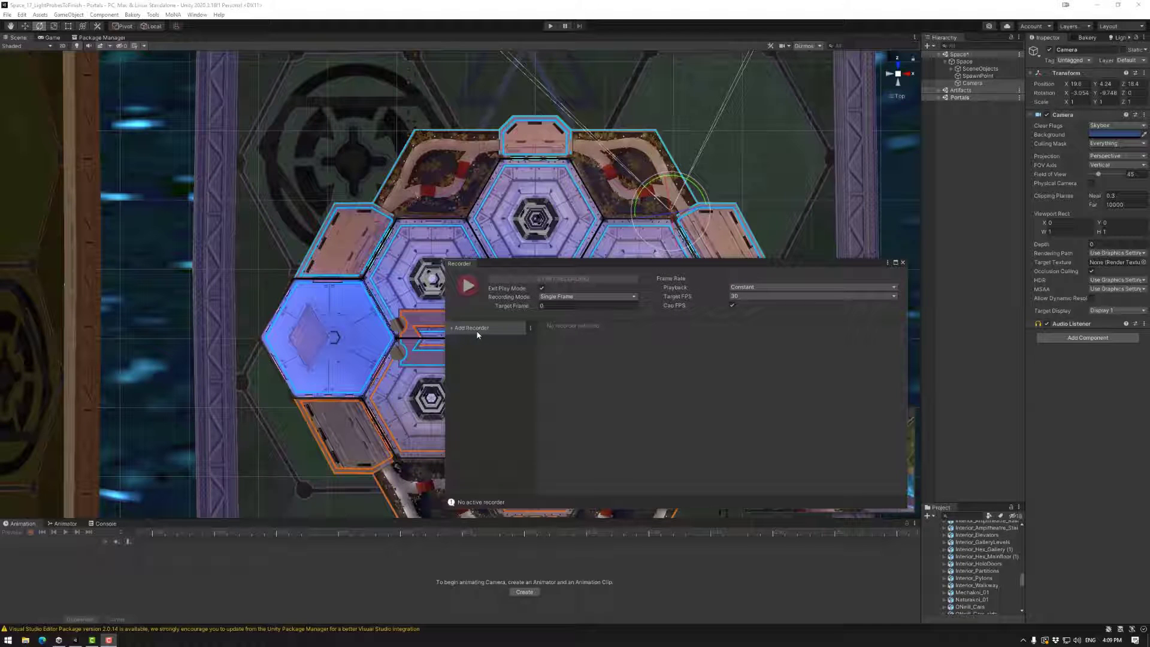
Step: Add an Image Sequence recorder, leaving the recording mode on Single Frame
left_click(477, 330)
left_click(478, 331)
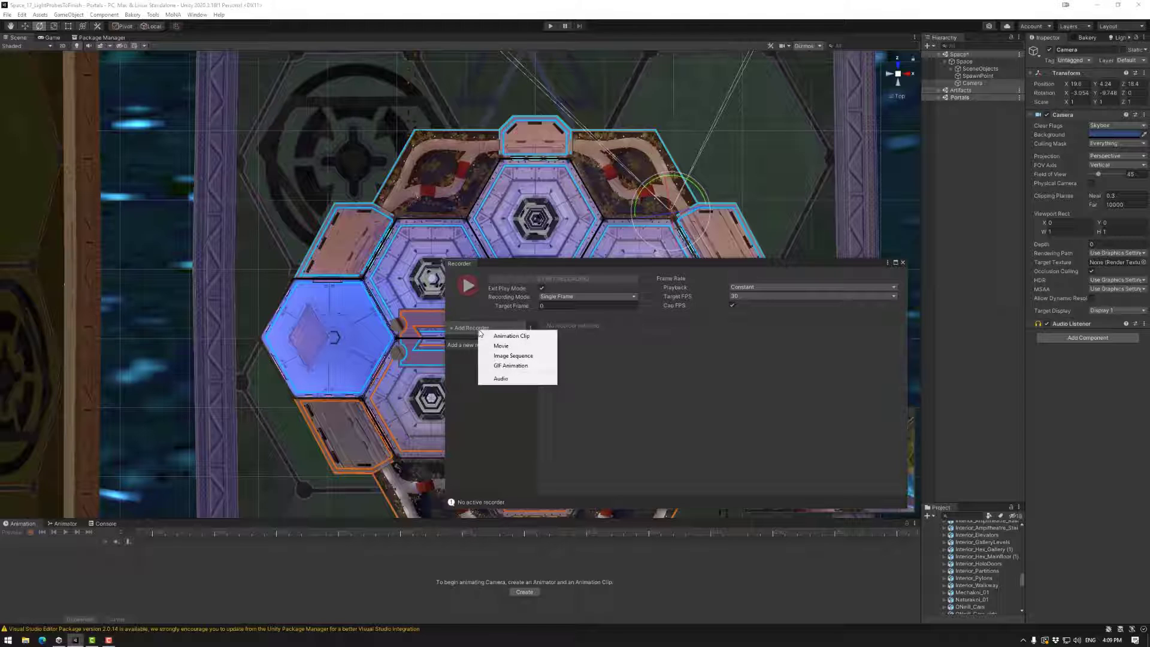
left_click(513, 357)
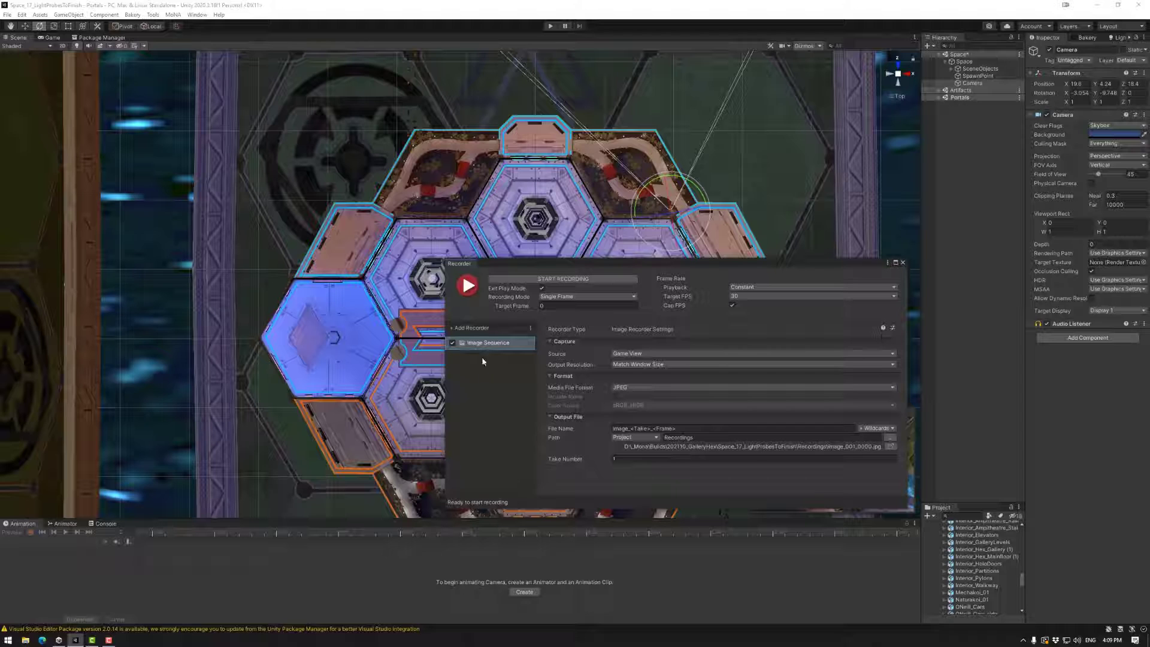
left_click(578, 296)
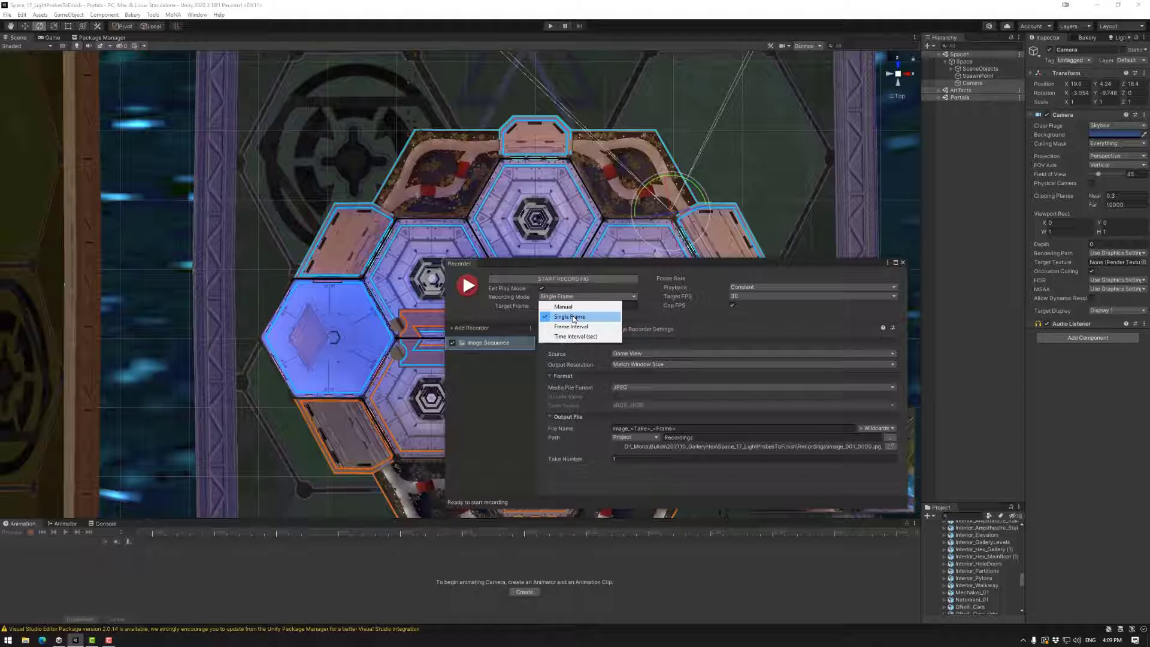
left_click(574, 336)
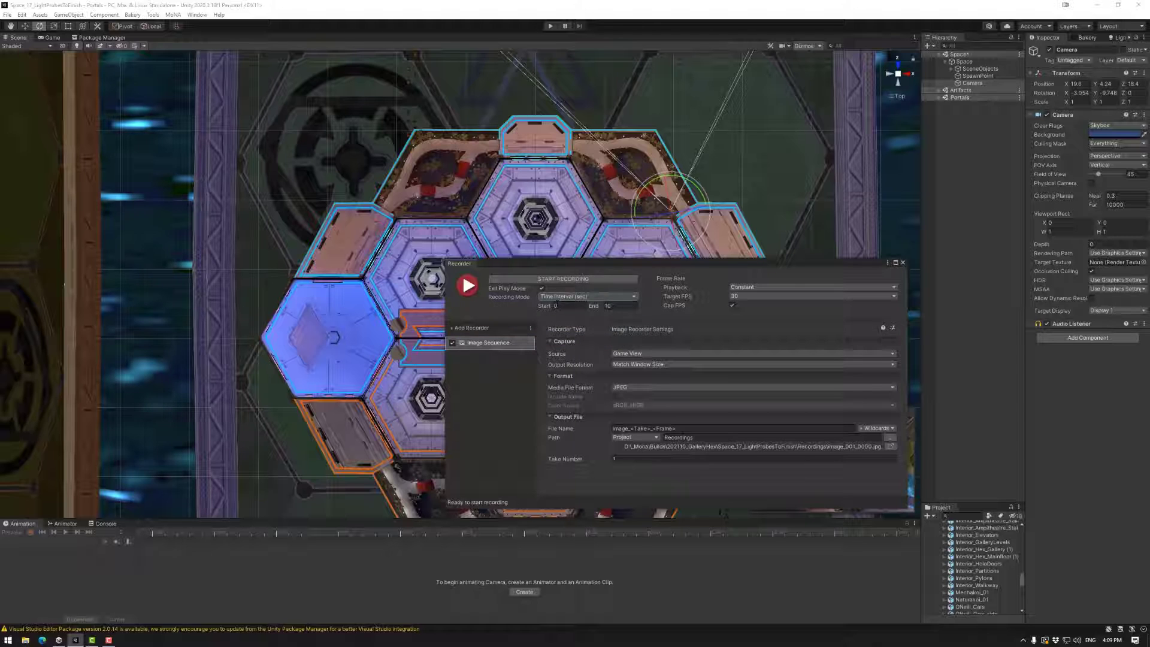
left_click(584, 297)
left_click(554, 312)
Step: Have the recorder capture Game View at FHD 1080p as PNG frames
left_click(634, 353)
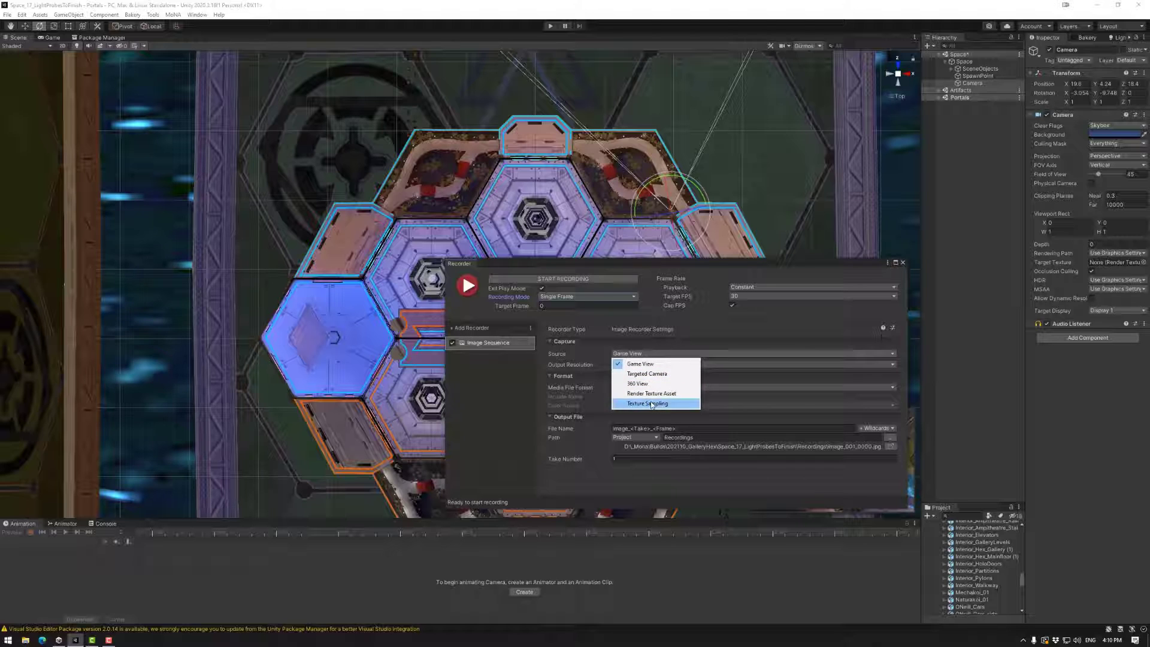
left_click(650, 364)
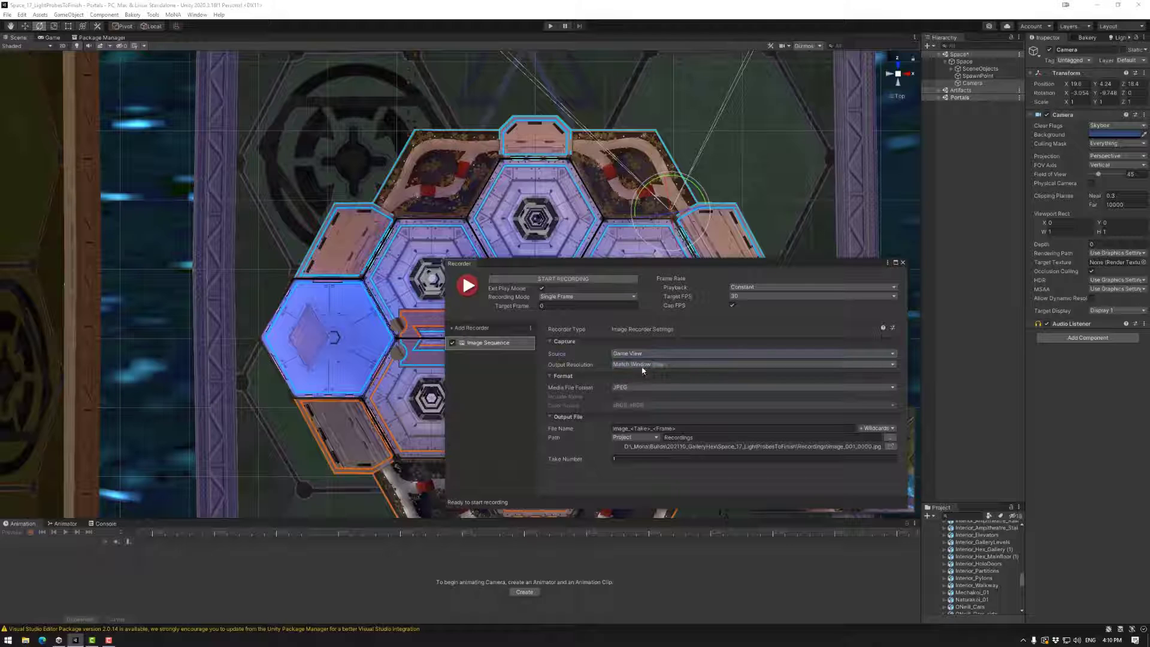
left_click(643, 365)
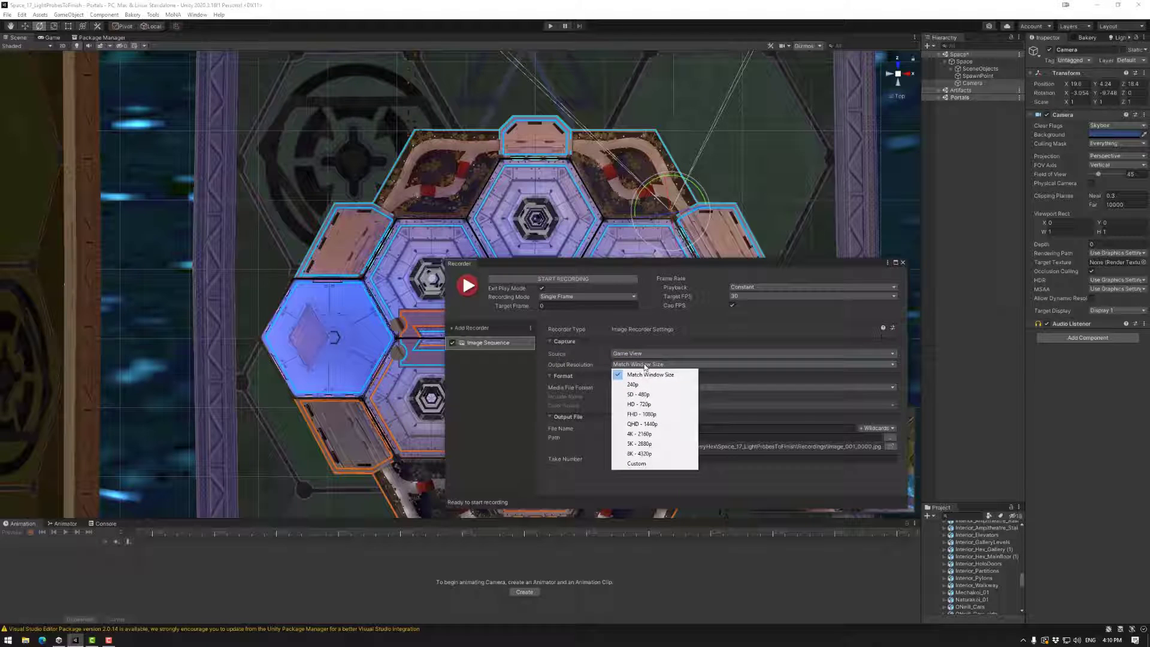
left_click(647, 415)
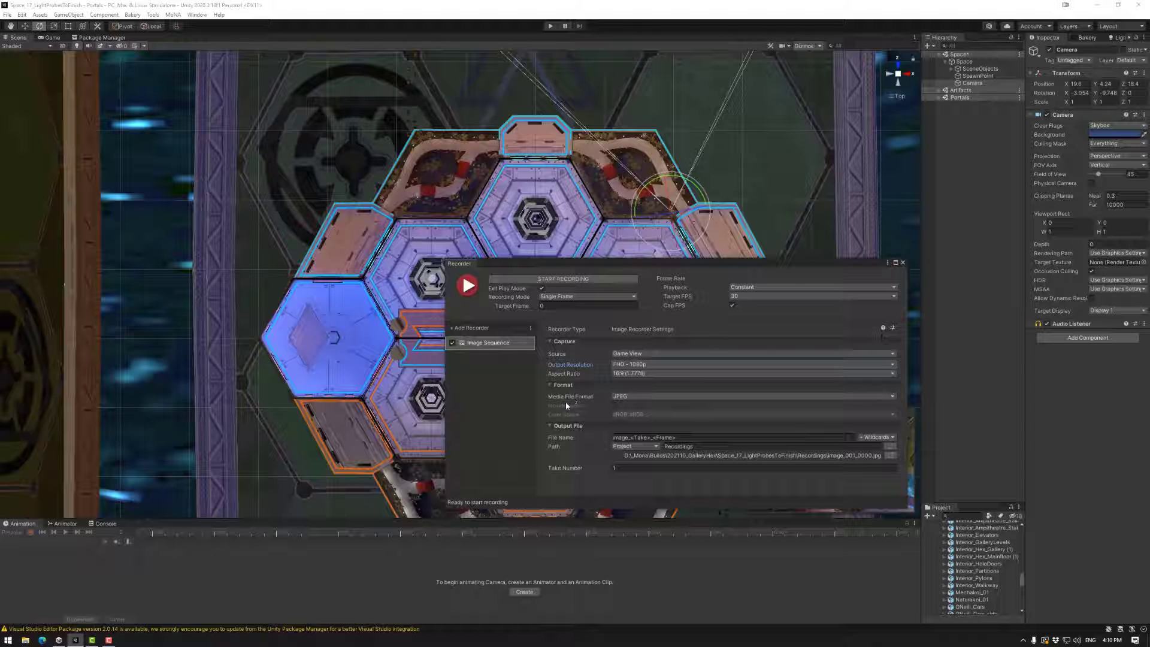
left_click(628, 397)
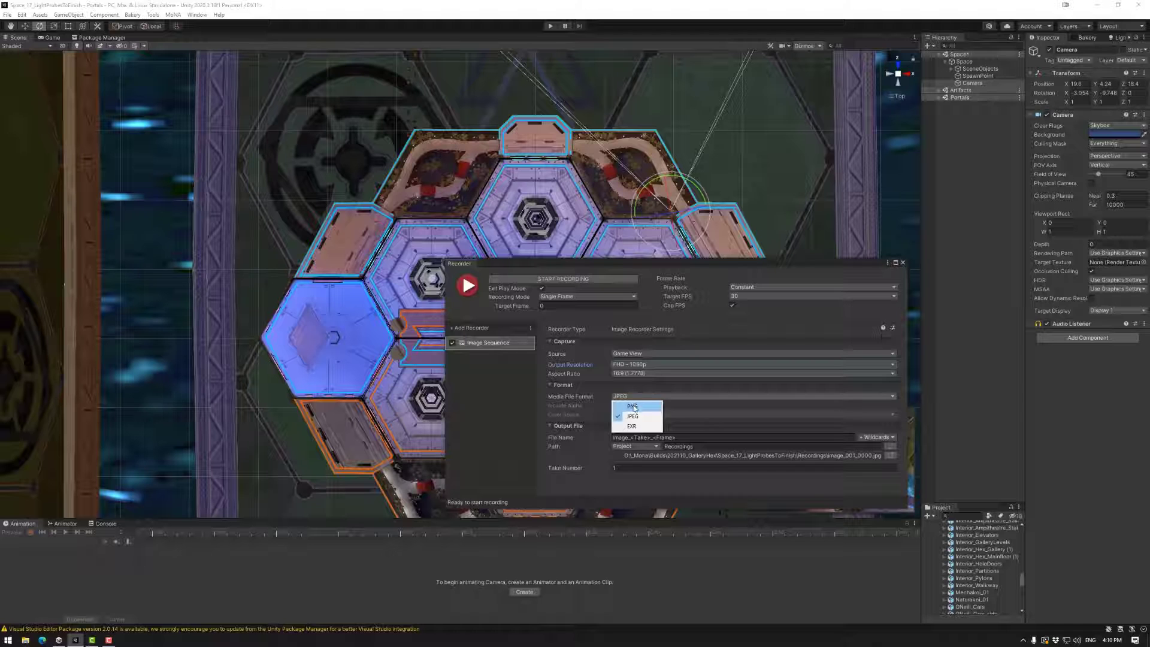
left_click(632, 407)
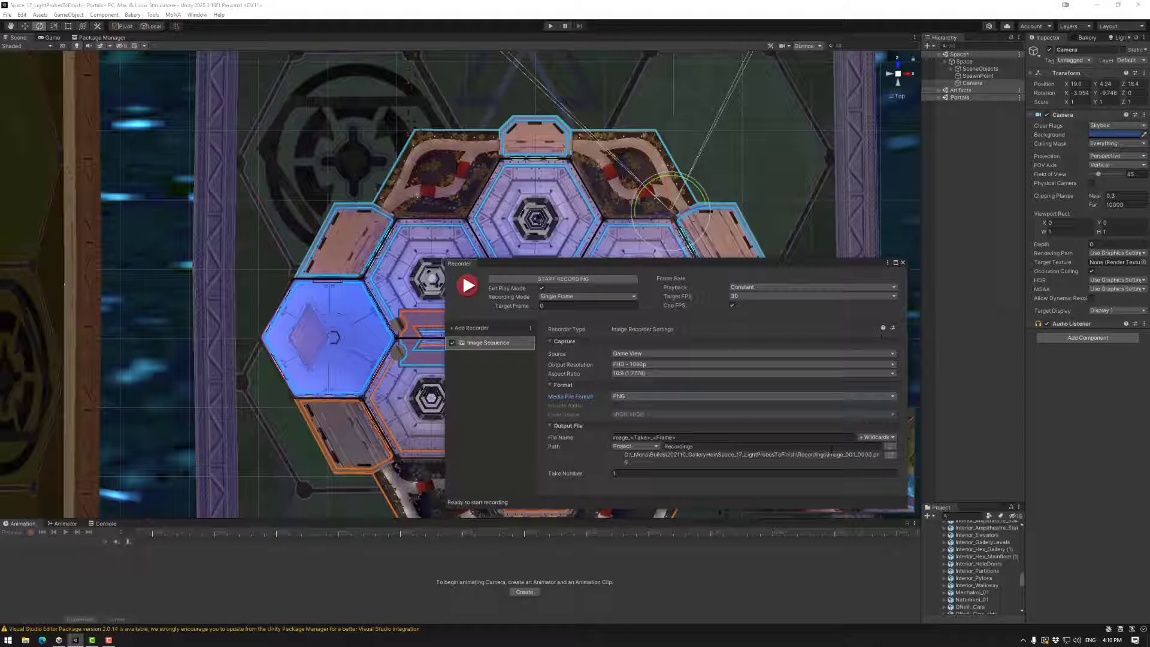
left_click(890, 455)
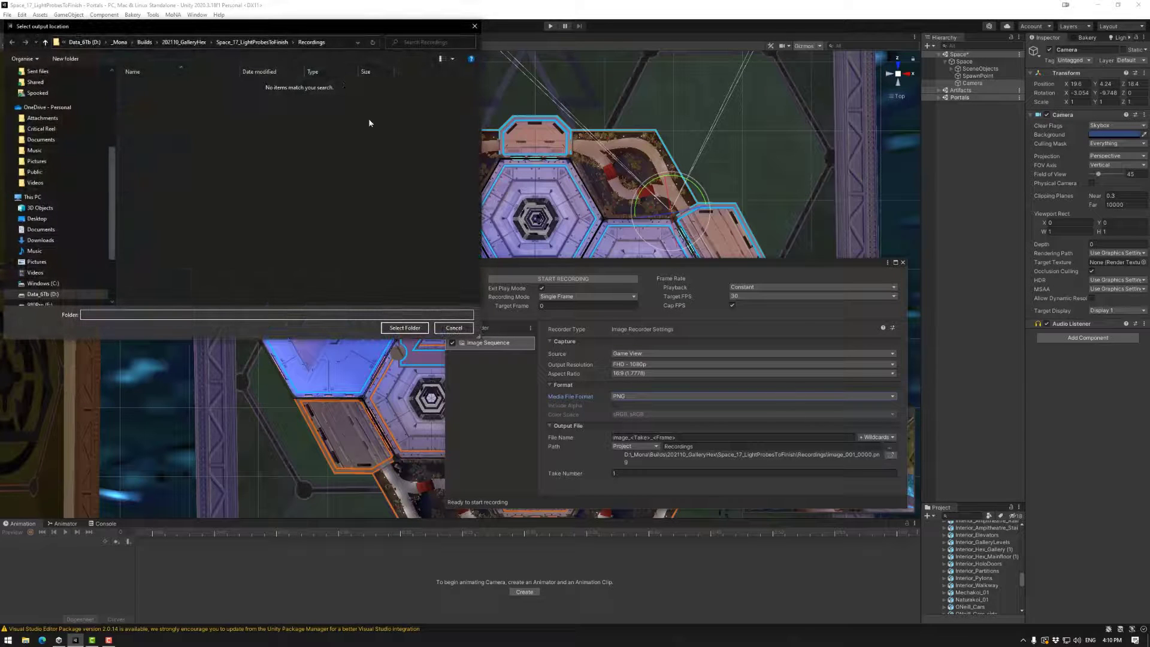
Step: Set the output folder to Exports and record a single 1080p PNG still
left_click(231, 42)
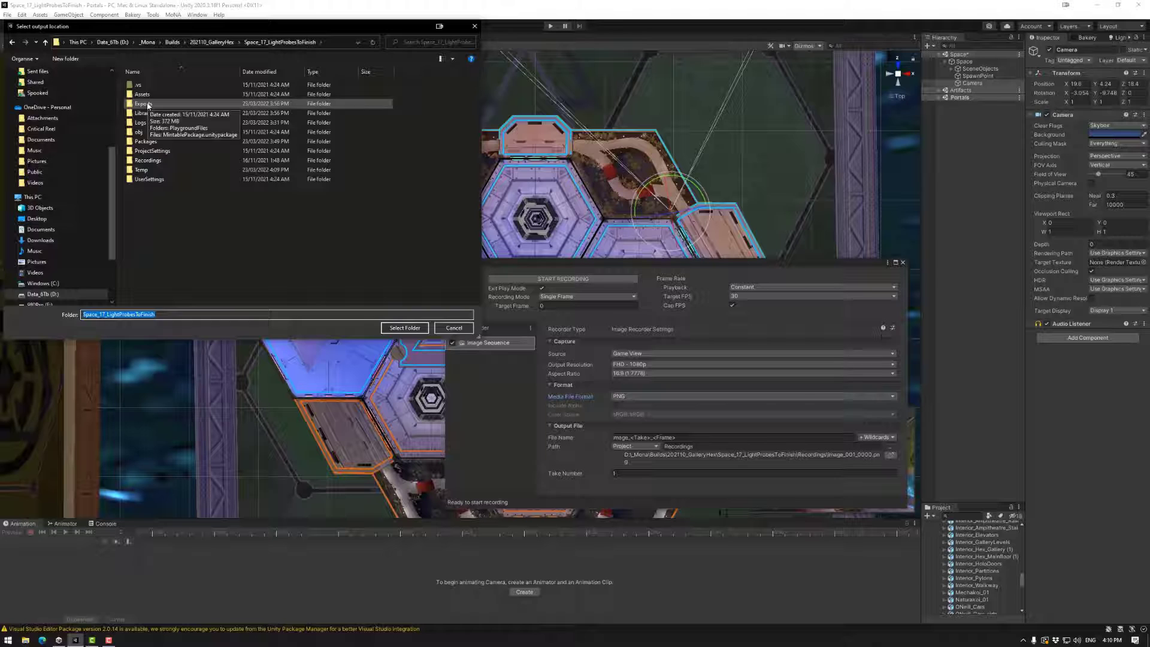
double_click(157, 112)
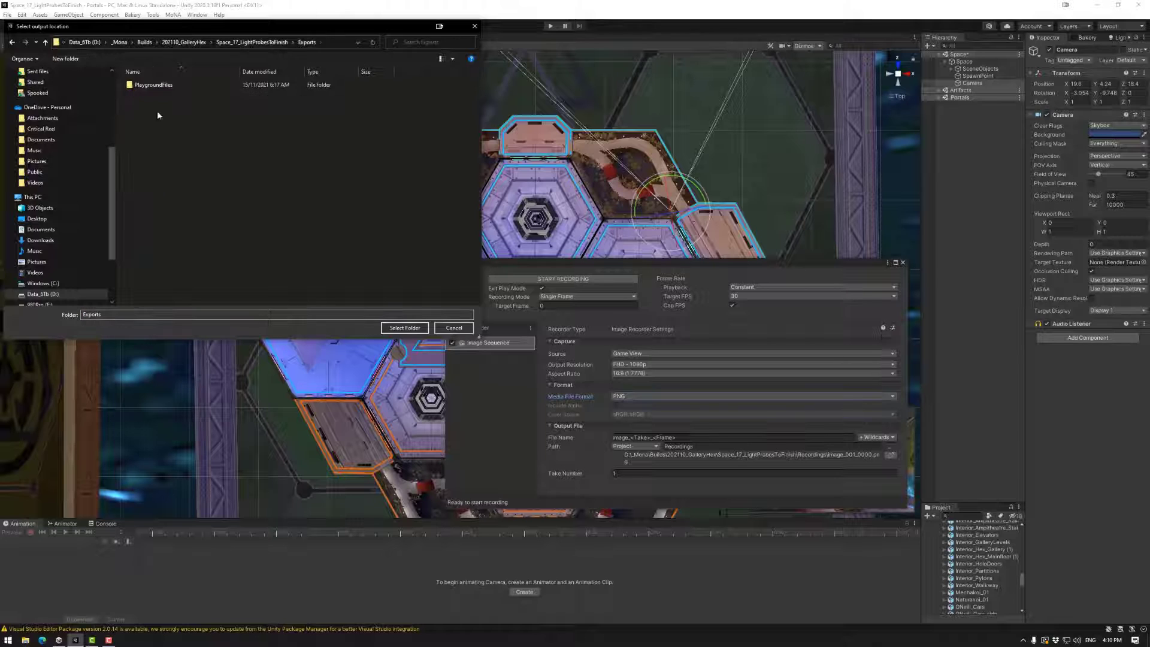
left_click(406, 328)
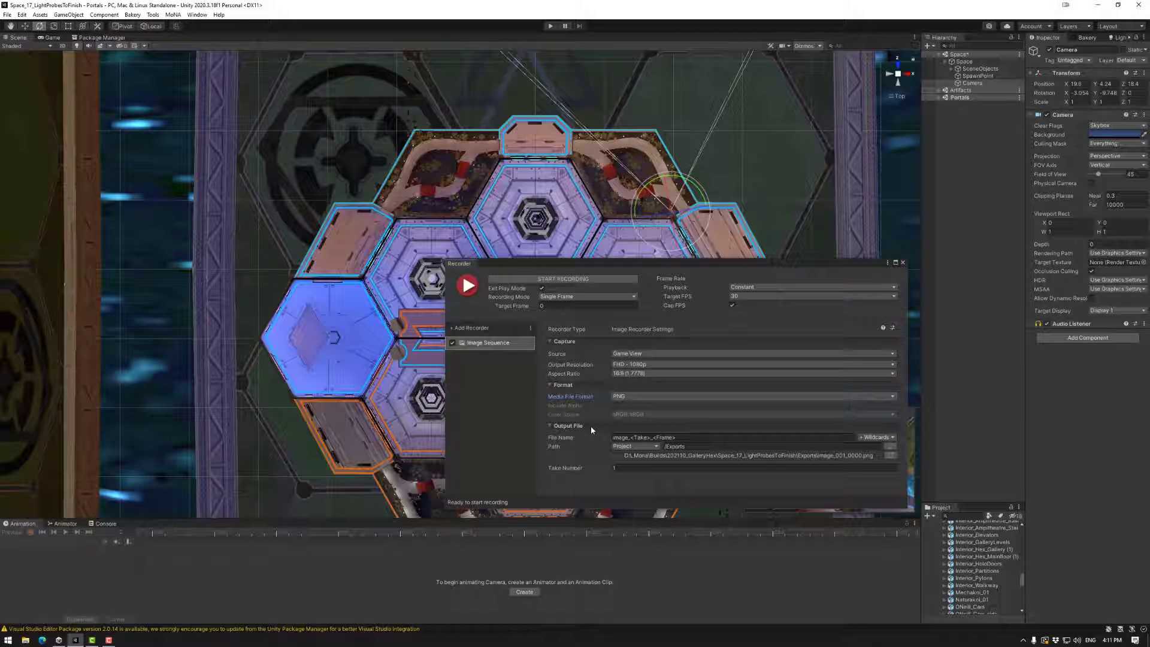
left_click_drag(678, 265, 236, 266)
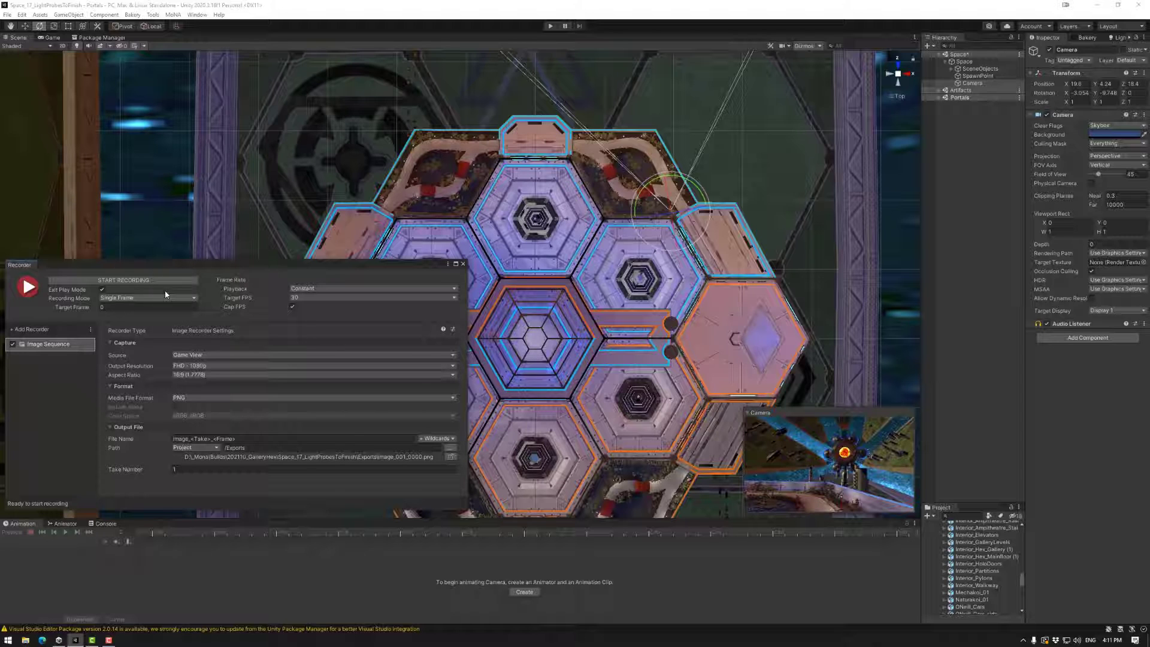
left_click(127, 281)
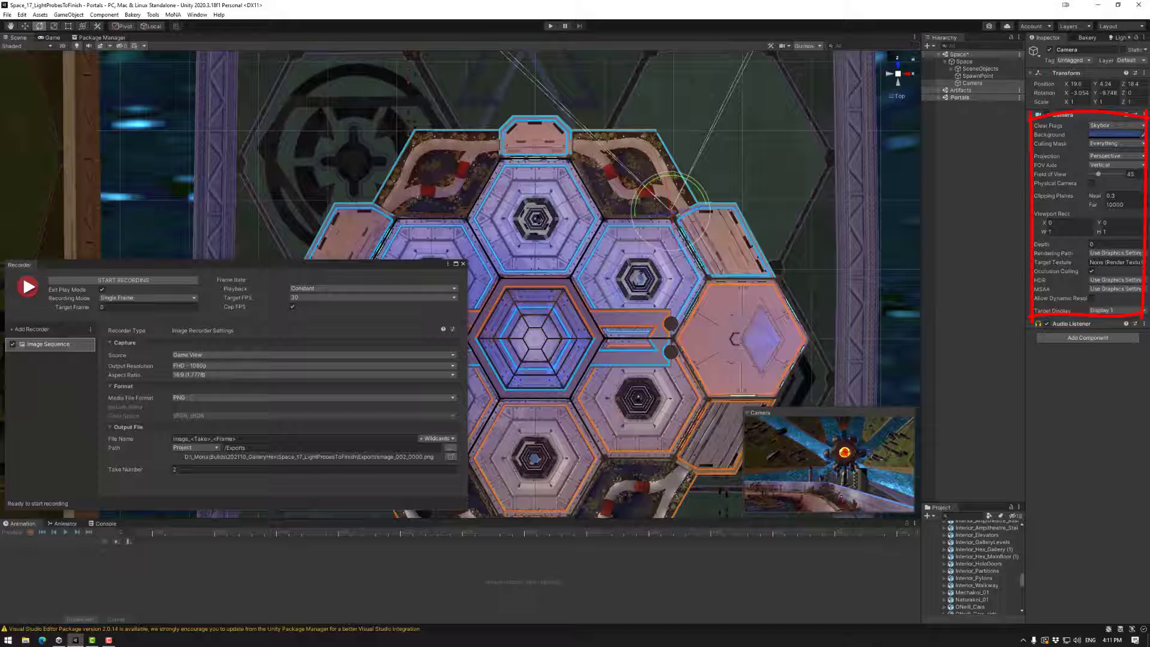
Step: In File Explorer, browse to the Space_17_LightProbesToFinish Exports folder and view image_001_0000.png
left_click(25, 639)
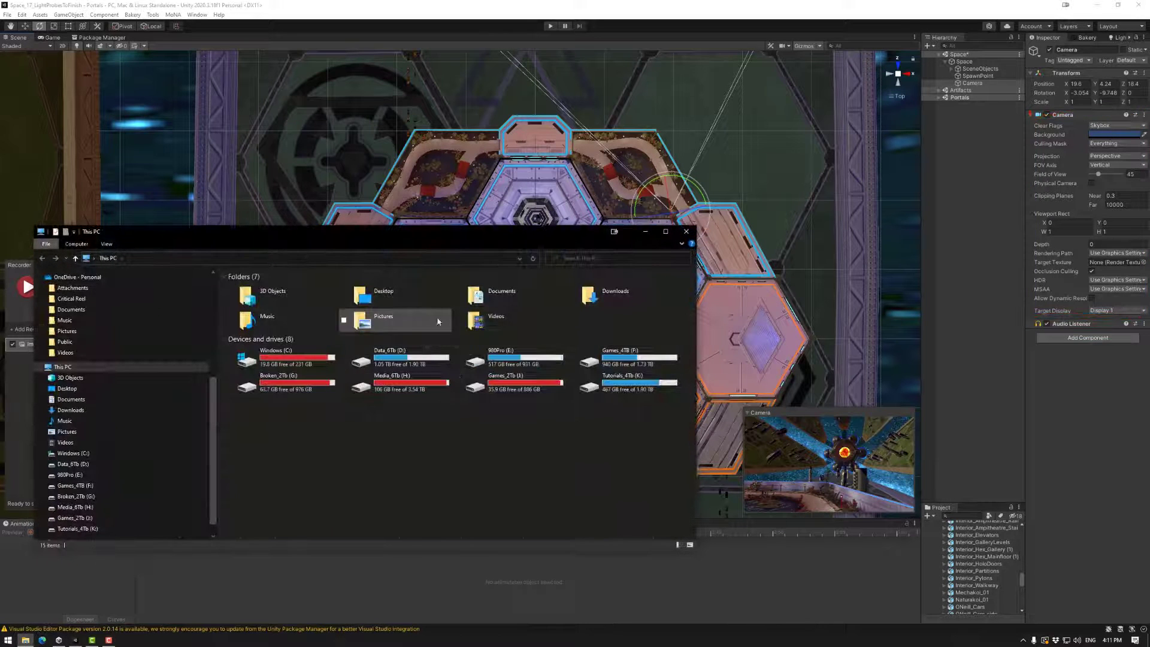
double_click(377, 357)
double_click(272, 288)
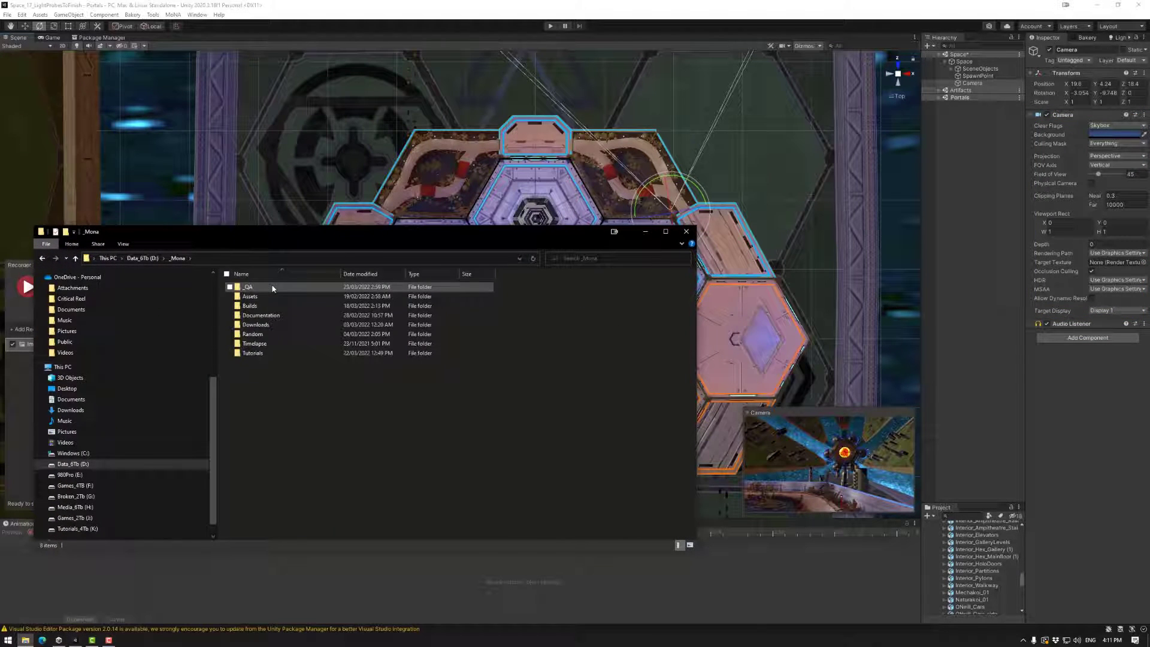
left_click(264, 290)
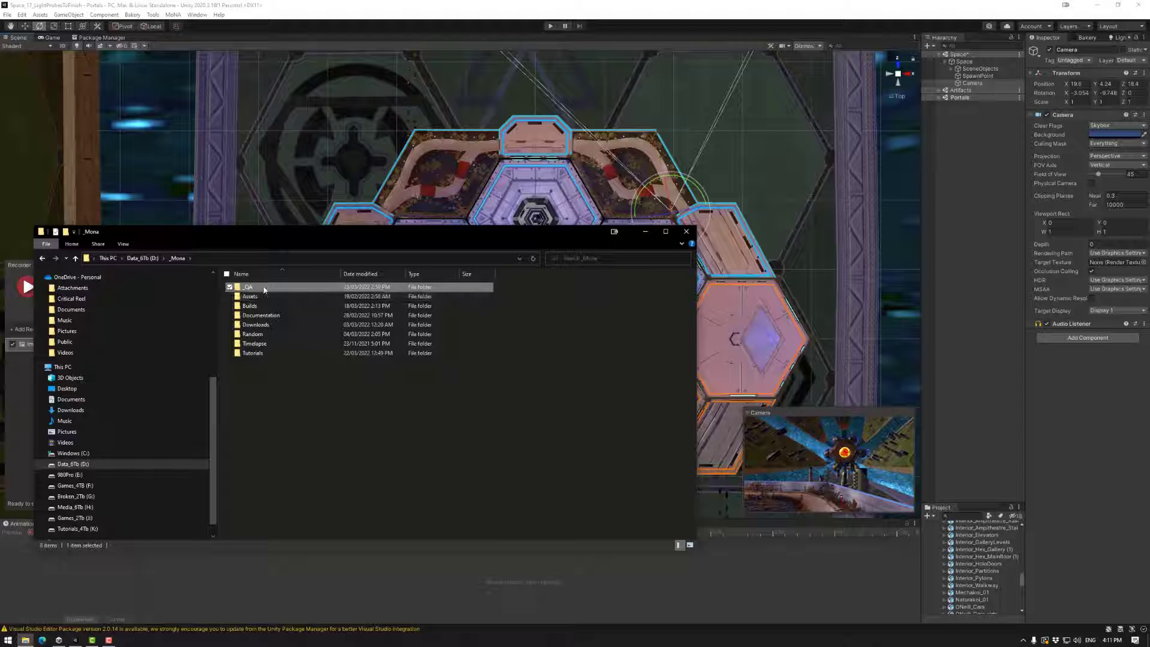
left_click(264, 307)
double_click(264, 307)
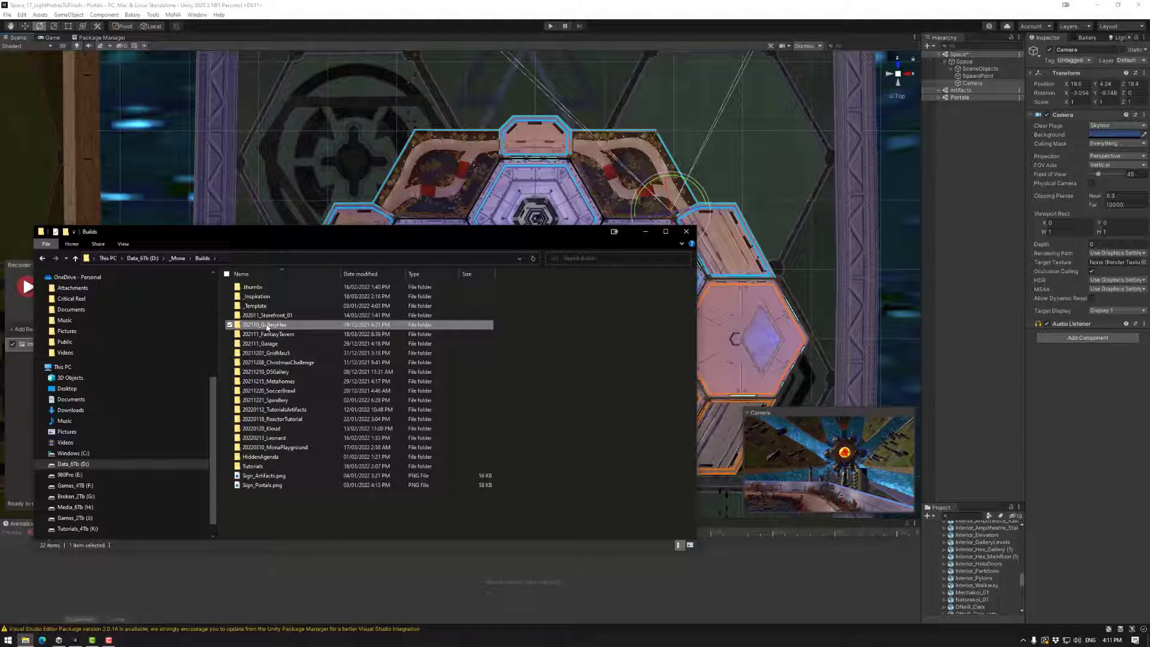
double_click(268, 325)
double_click(267, 343)
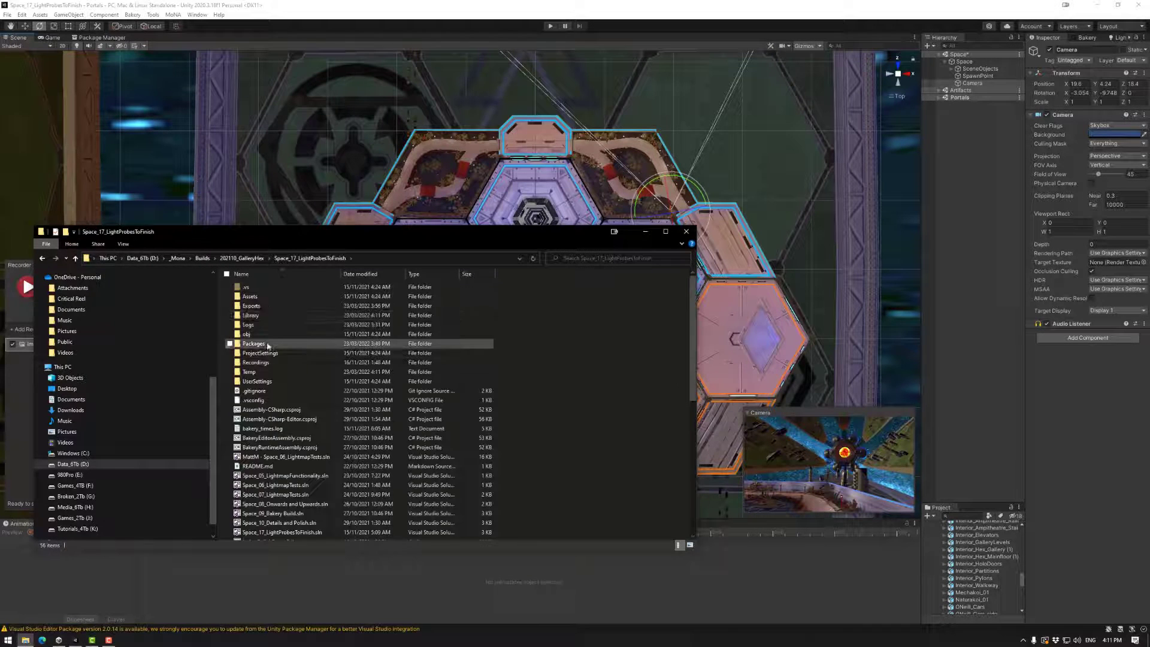
double_click(267, 307)
left_click(266, 297)
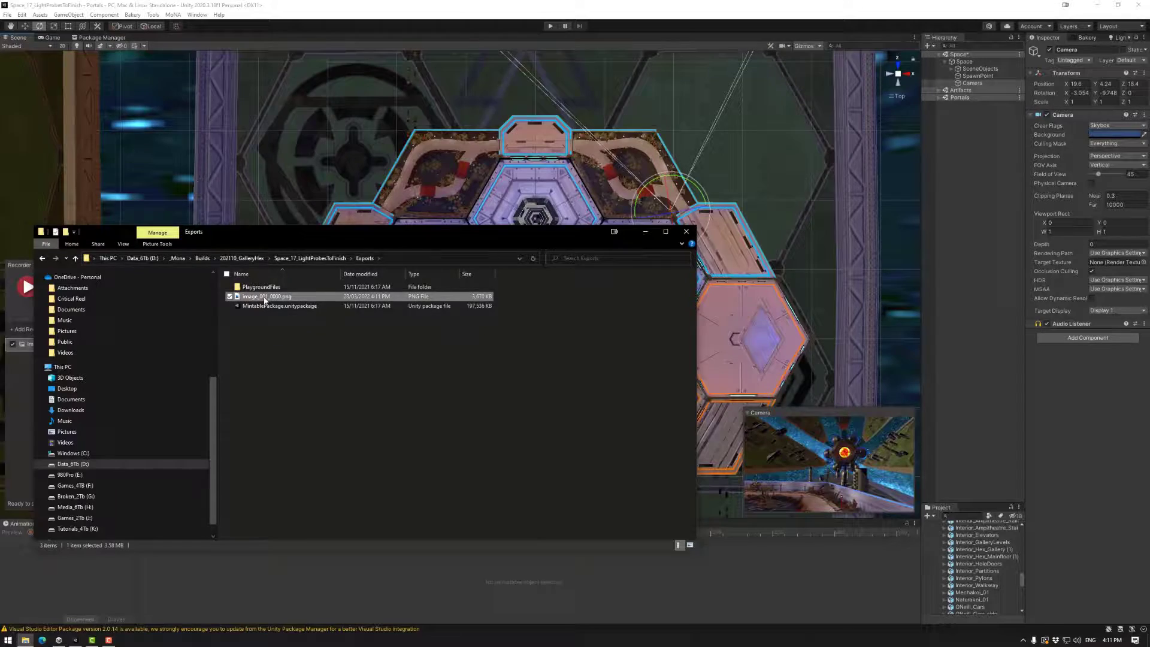
double_click(265, 298)
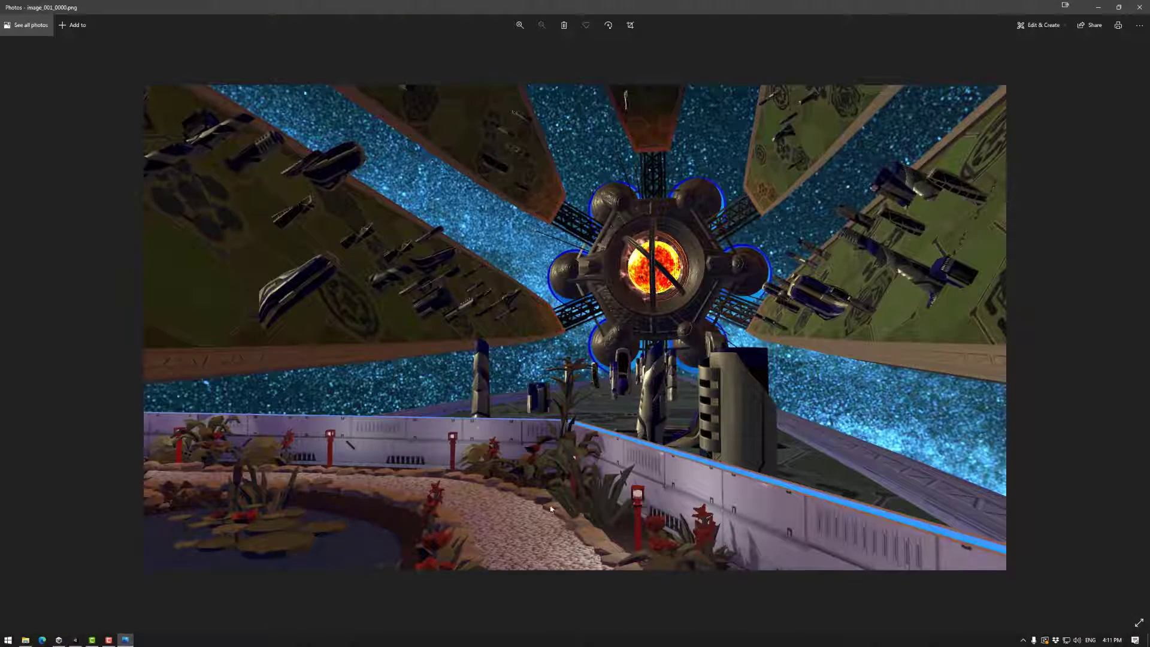
key("alt+F4")
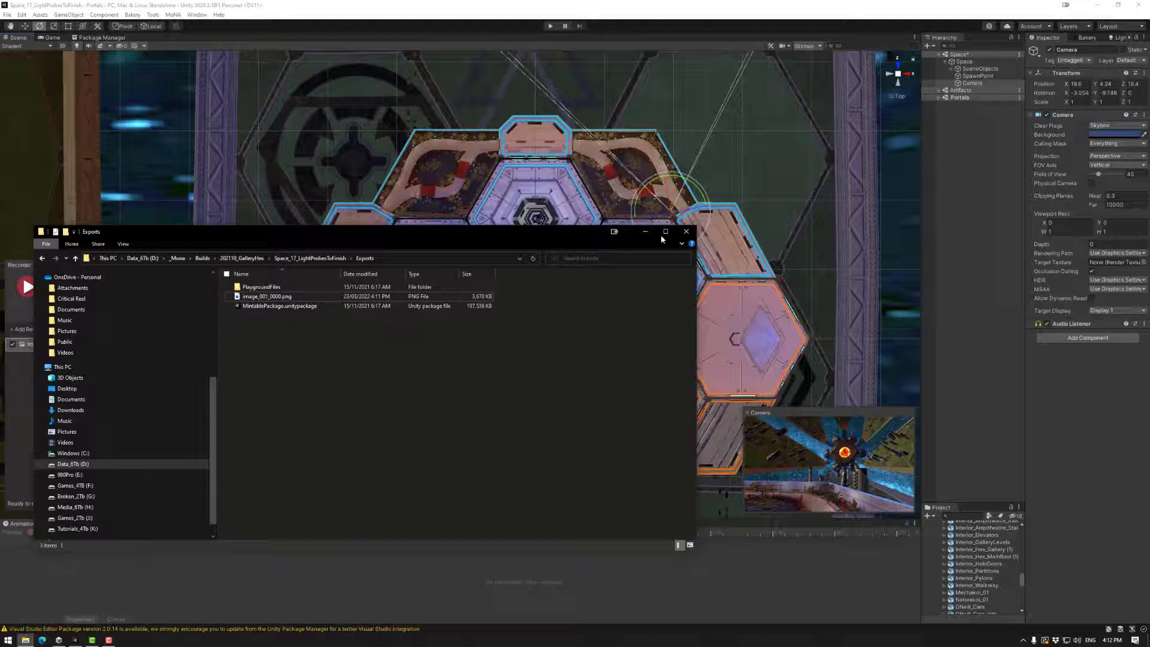
Step: Close File Explorer and add a Movie recorder recording the 0–15 second time interval
left_click(686, 233)
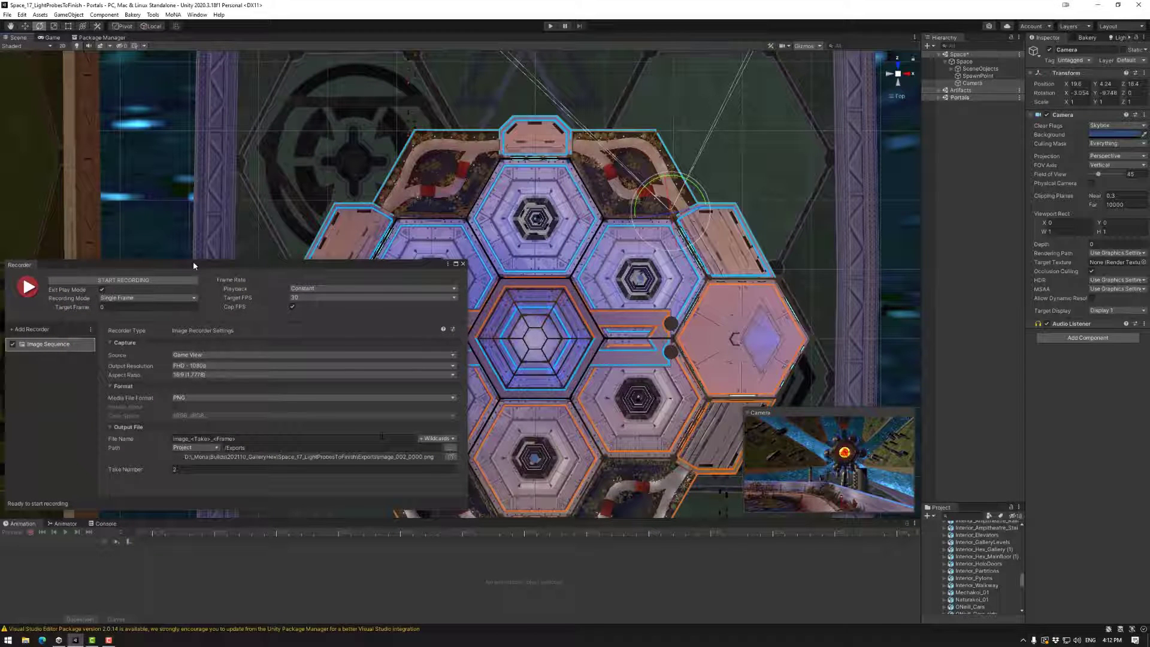
left_click_drag(210, 264, 252, 264)
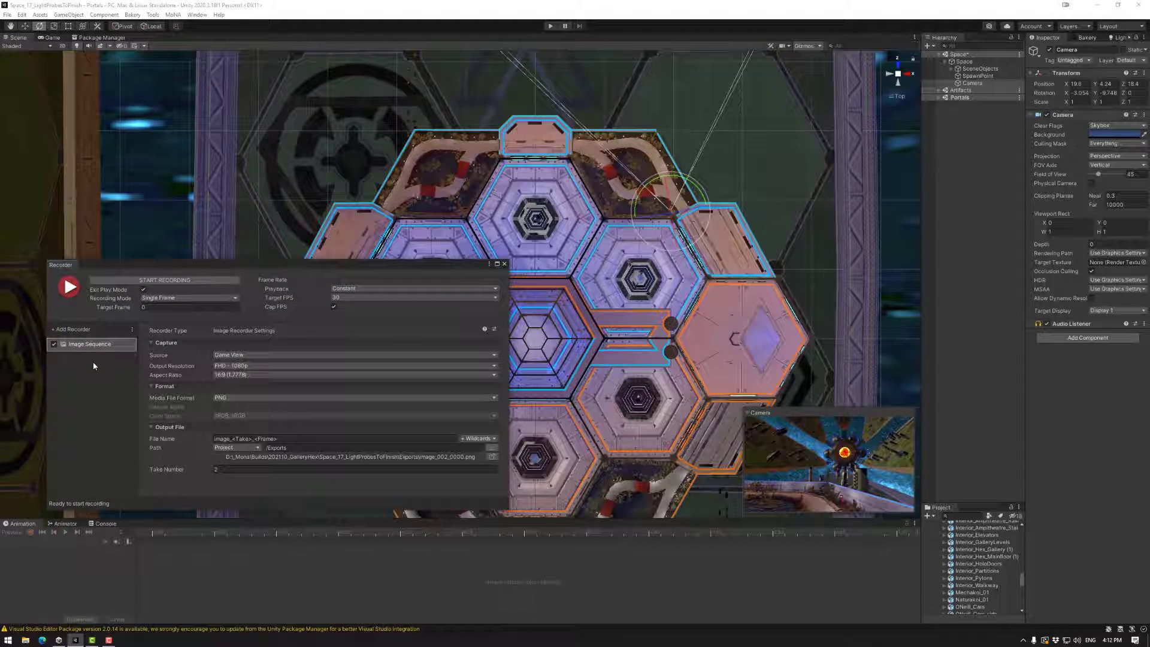
left_click(83, 331)
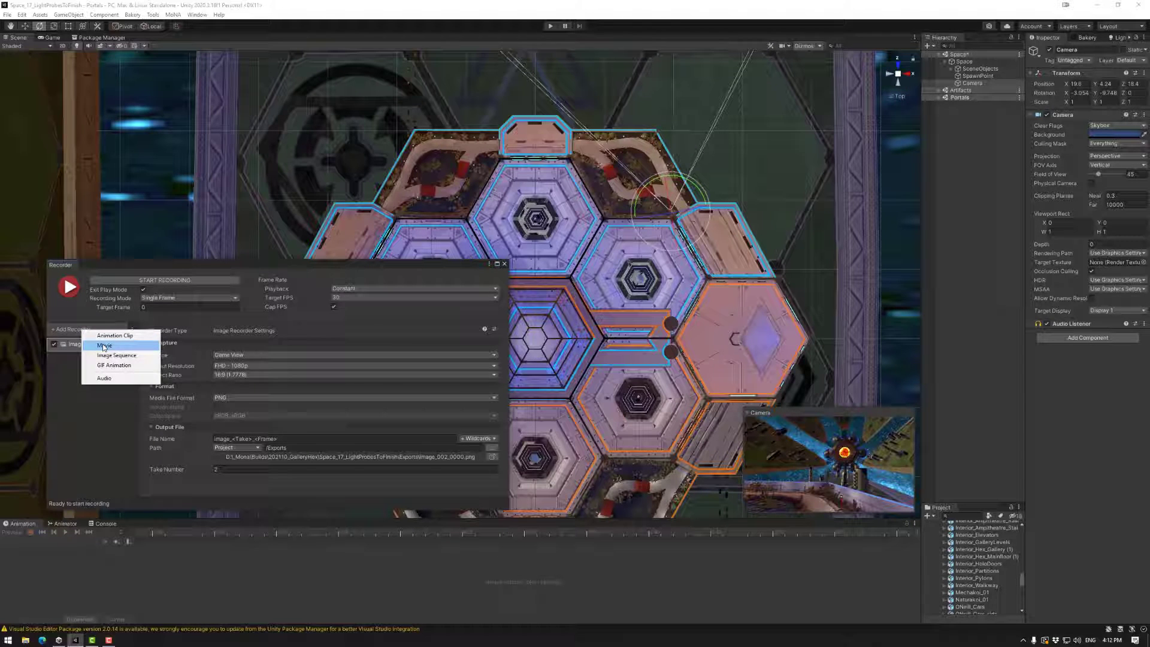
left_click(103, 346)
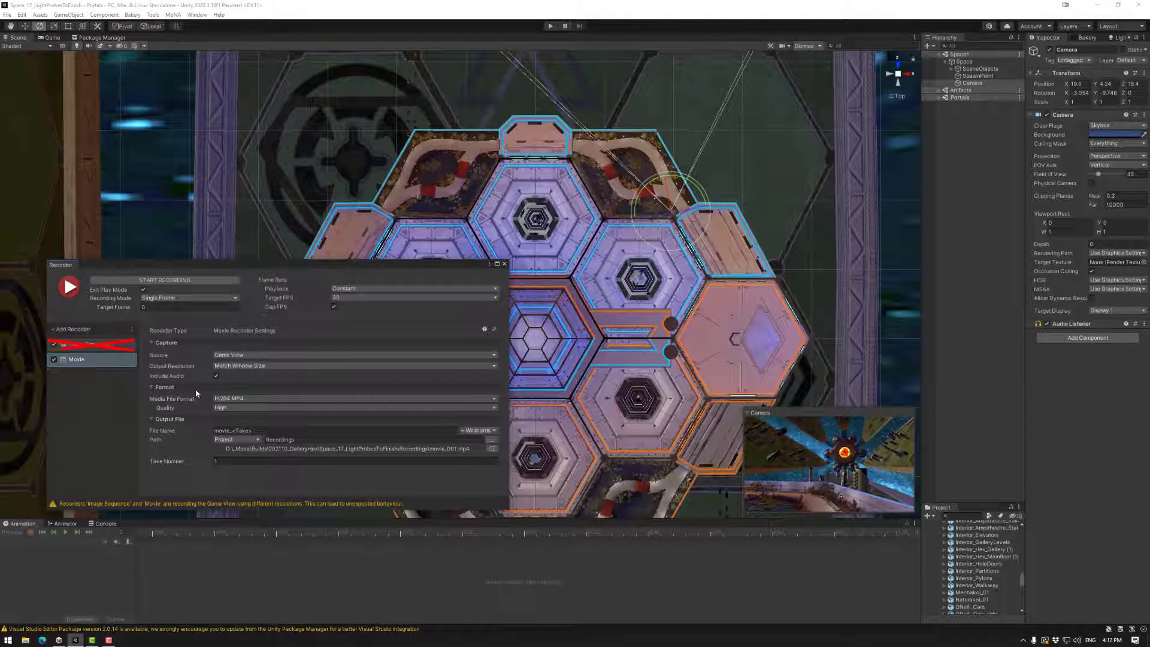
left_click(175, 299)
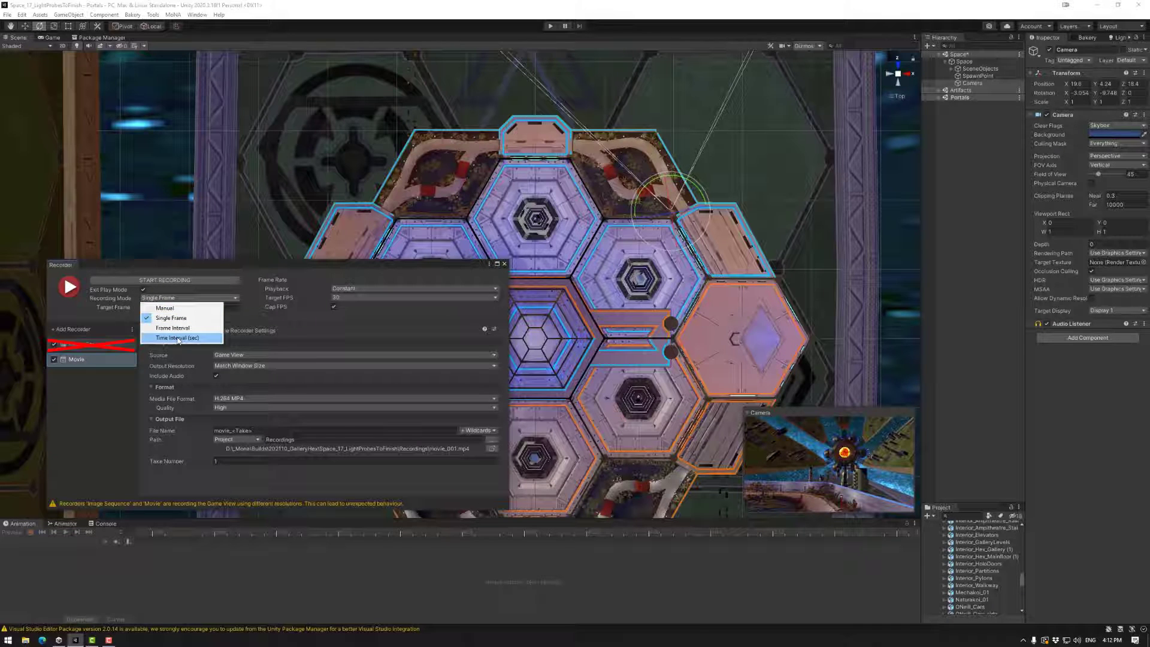
left_click(178, 338)
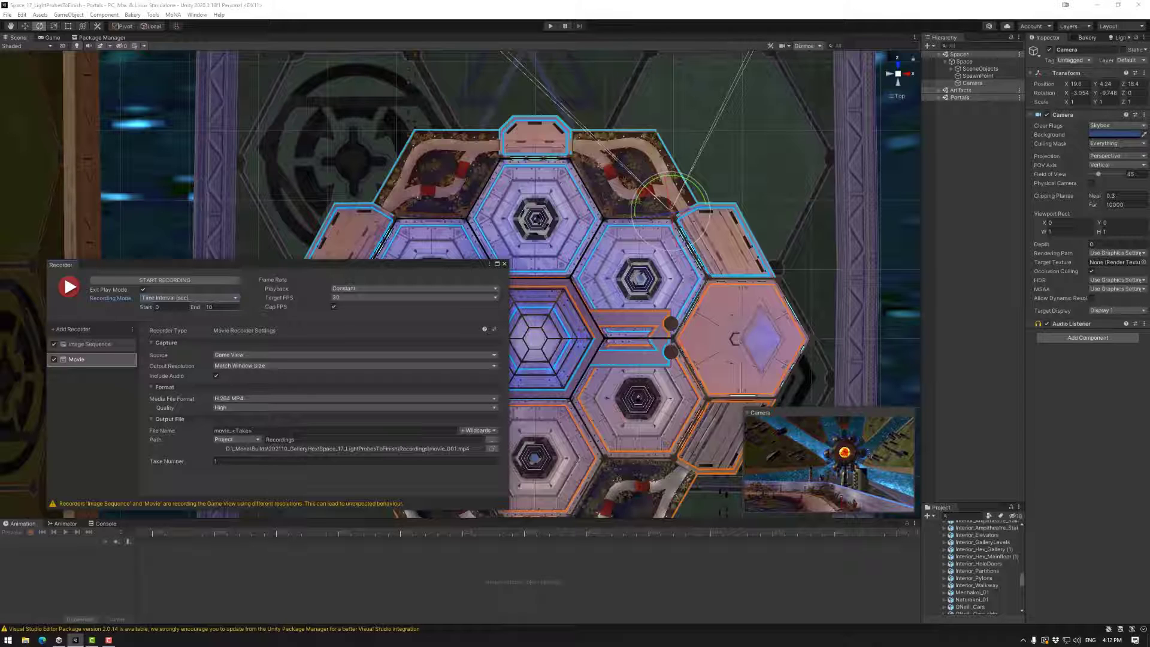
left_click(214, 307)
Step: Set the movie to FHD 1080p, no audio, H.264 MP4 at High quality, saved to Exports
left_click(244, 366)
left_click(246, 413)
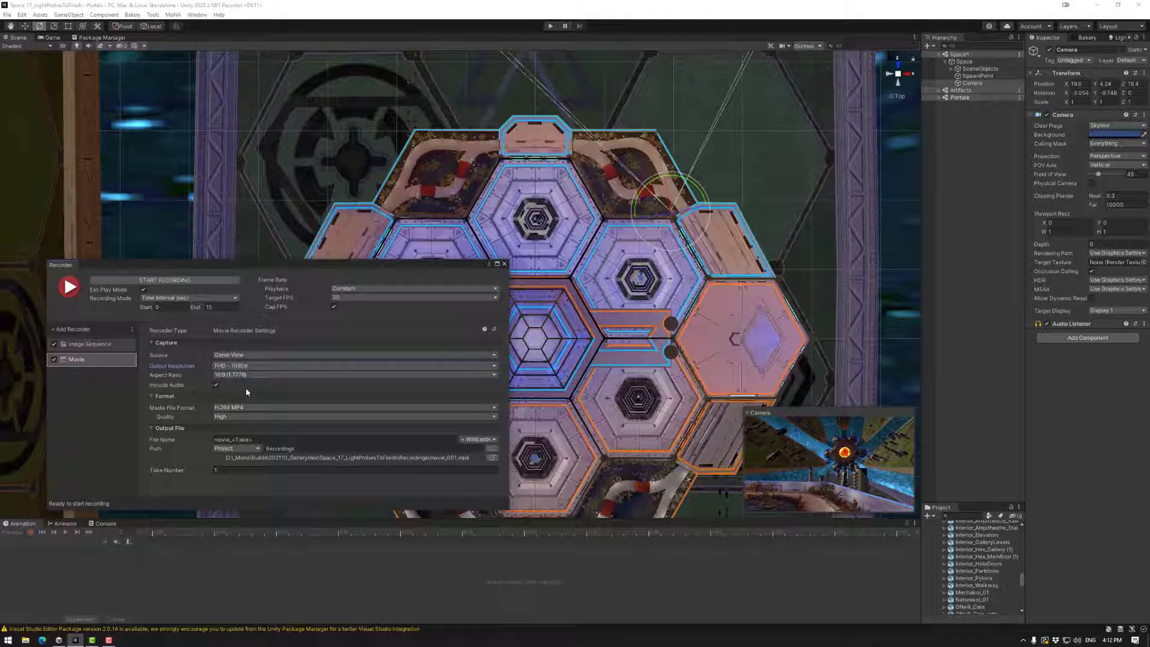
left_click(217, 386)
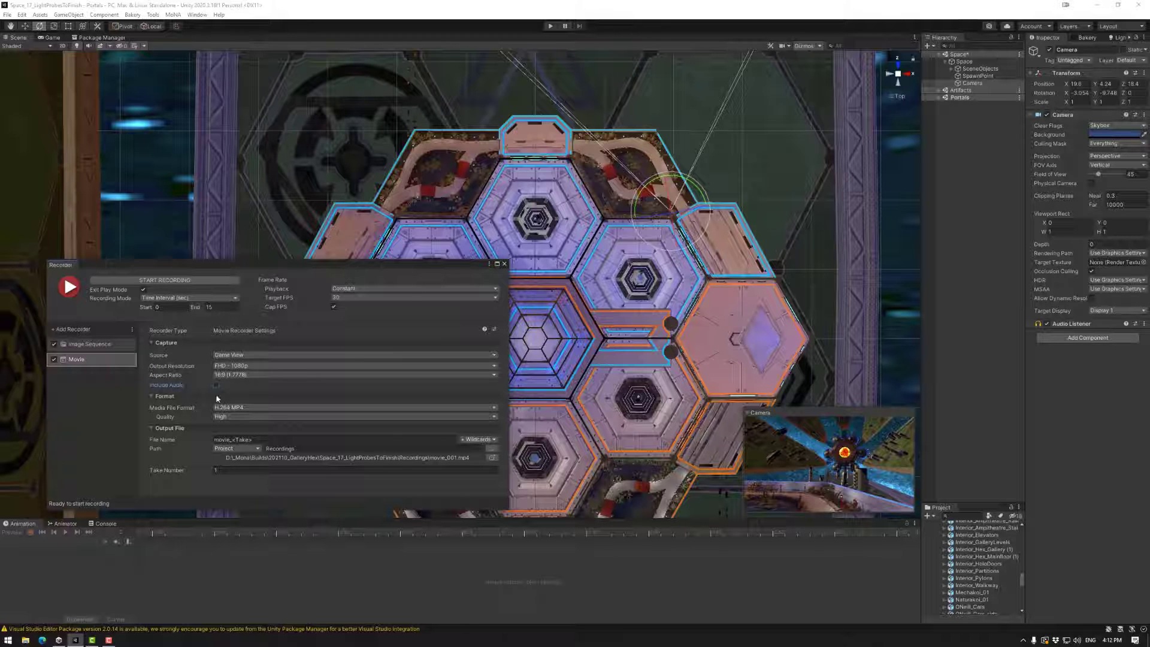
left_click(234, 408)
left_click(230, 414)
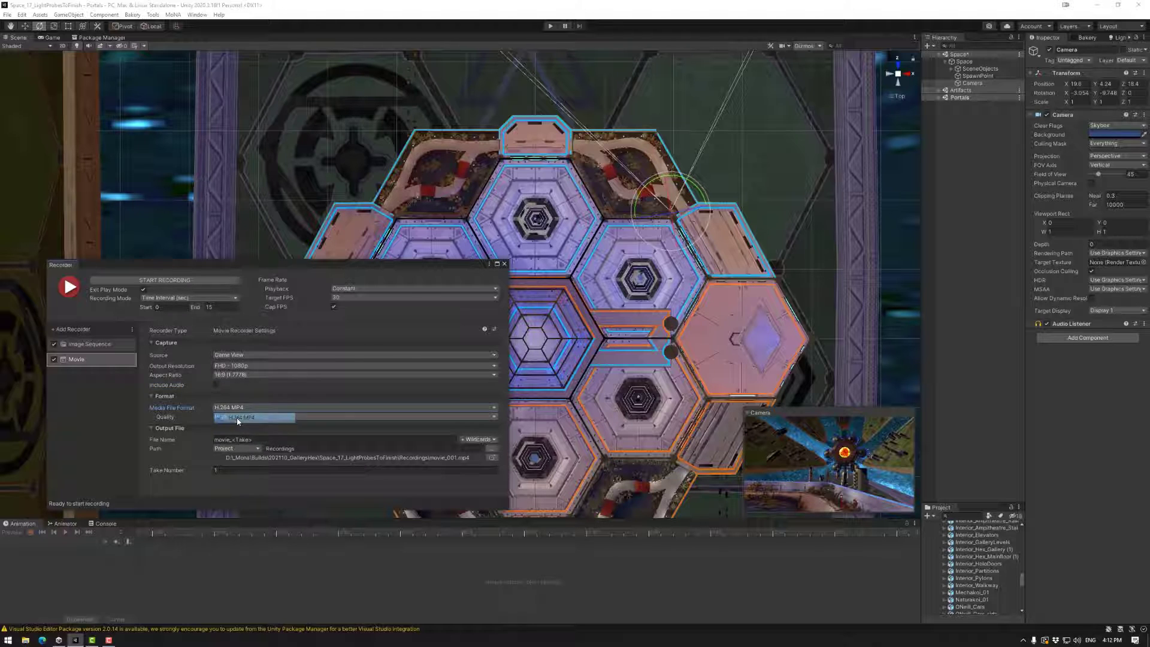
left_click(229, 416)
left_click(223, 448)
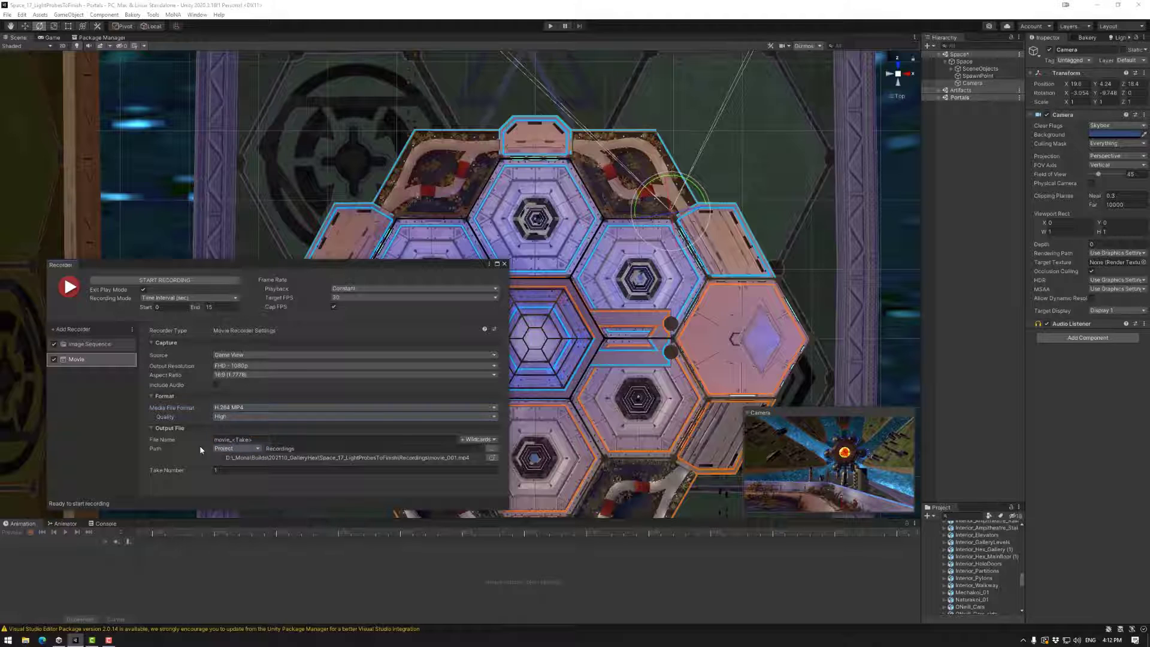
left_click(490, 457)
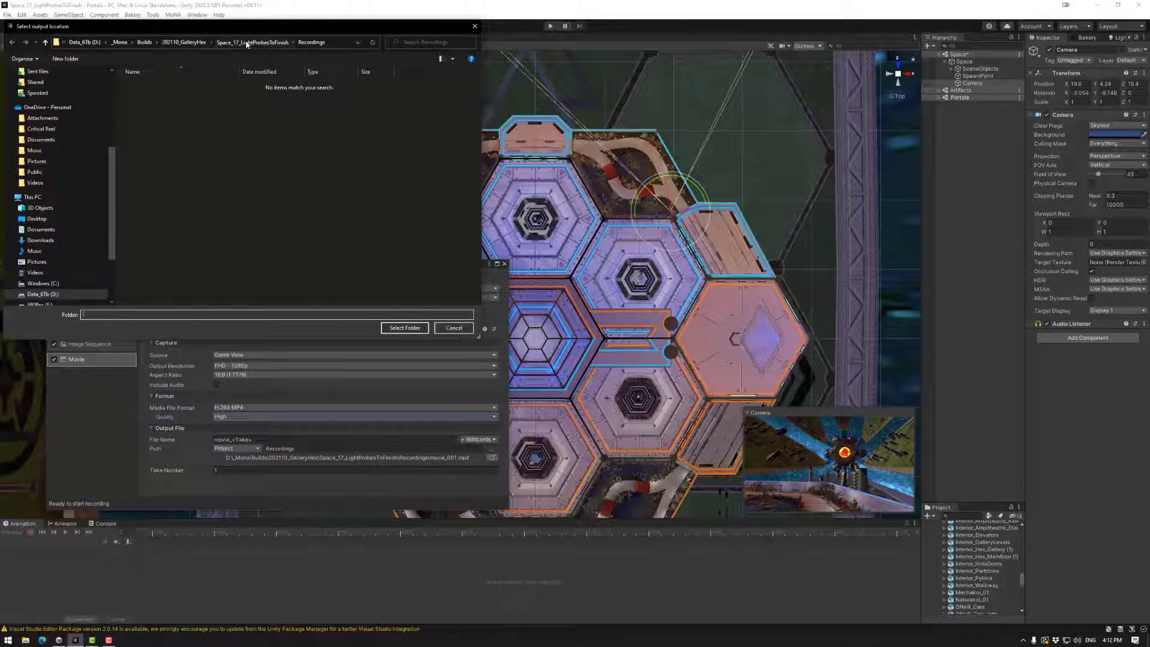
double_click(155, 106)
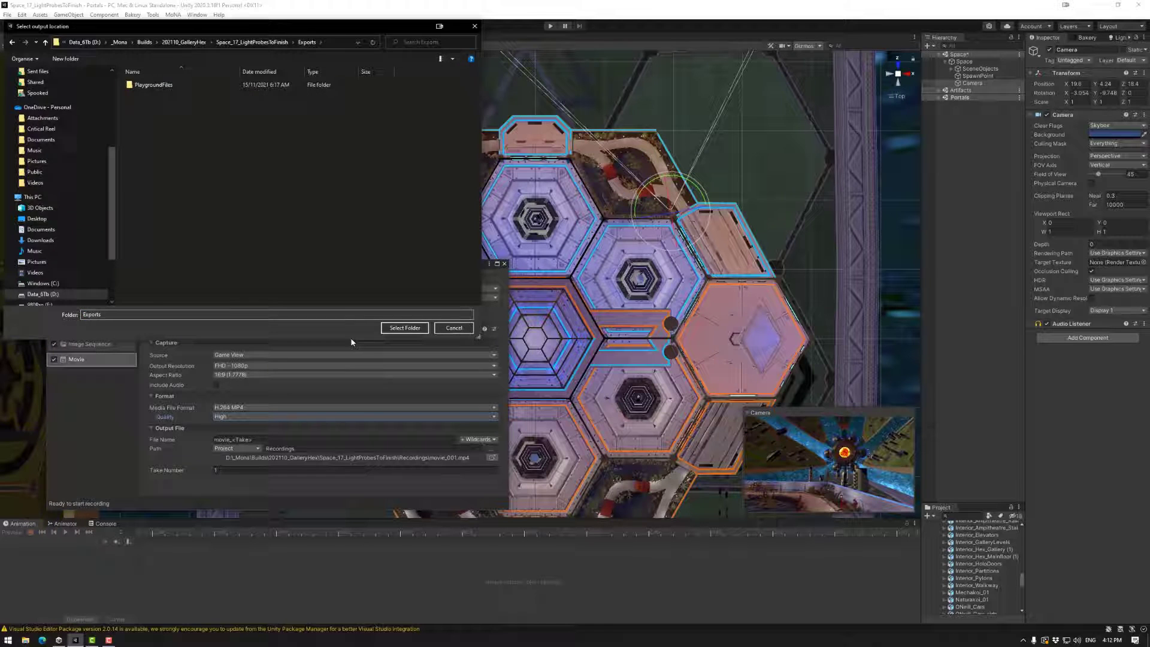
left_click(397, 327)
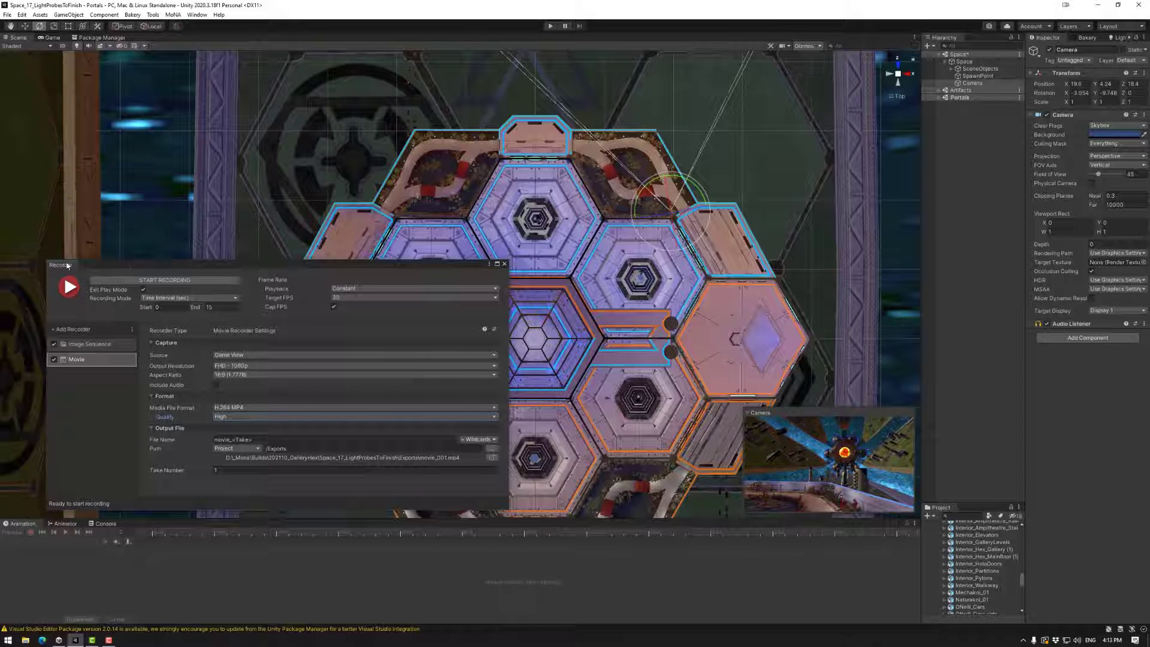
Step: Dock the Recorder beside the Console, select Camera, and open the Animation window with Ctrl+6
left_click_drag(68, 266, 144, 526)
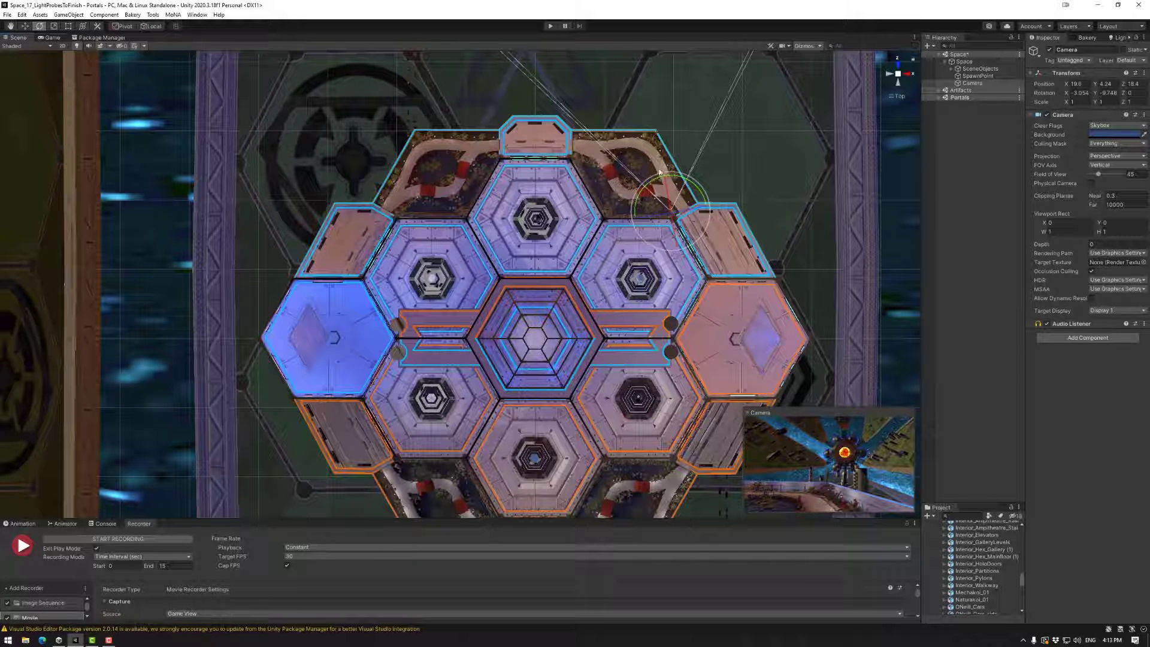
left_click(972, 83)
key("ctrl+6")
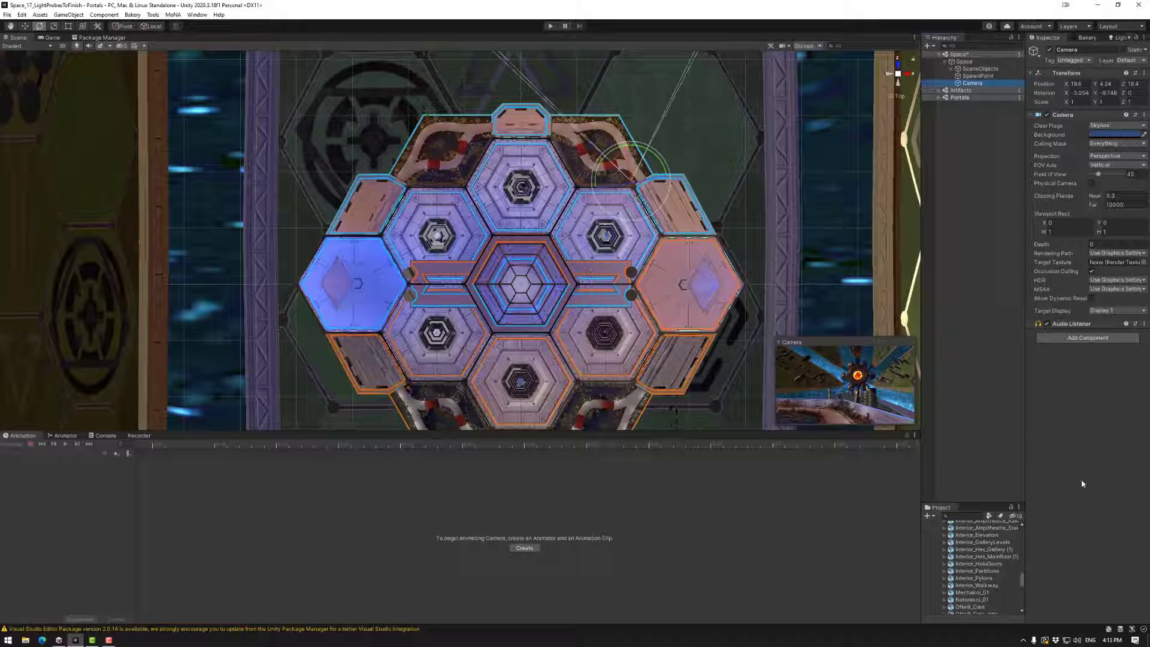
left_click(524, 548)
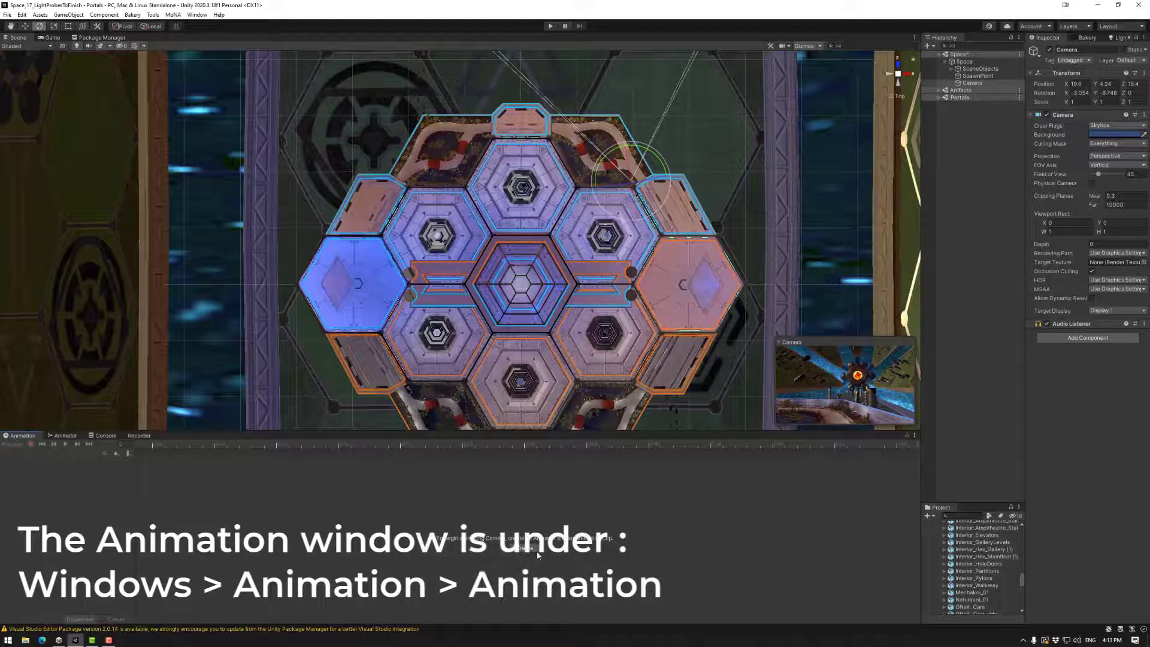
Step: Create an animation clip named Camera_01 in Assets/_AddYourArtHere/Animation
left_click(538, 555)
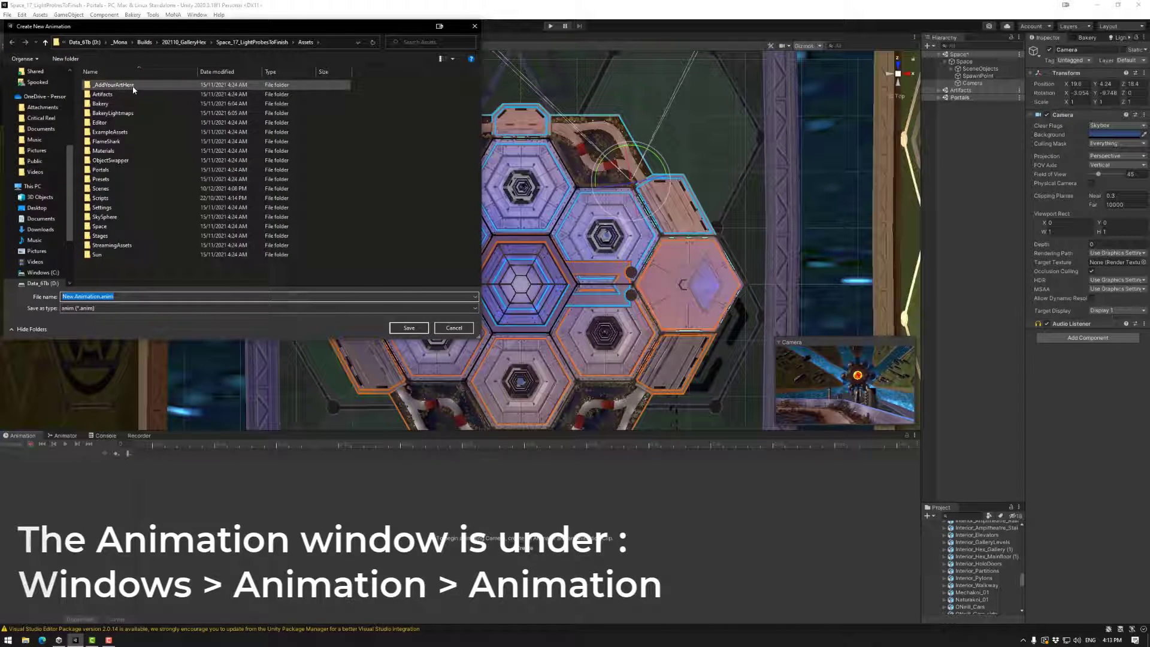
double_click(133, 89)
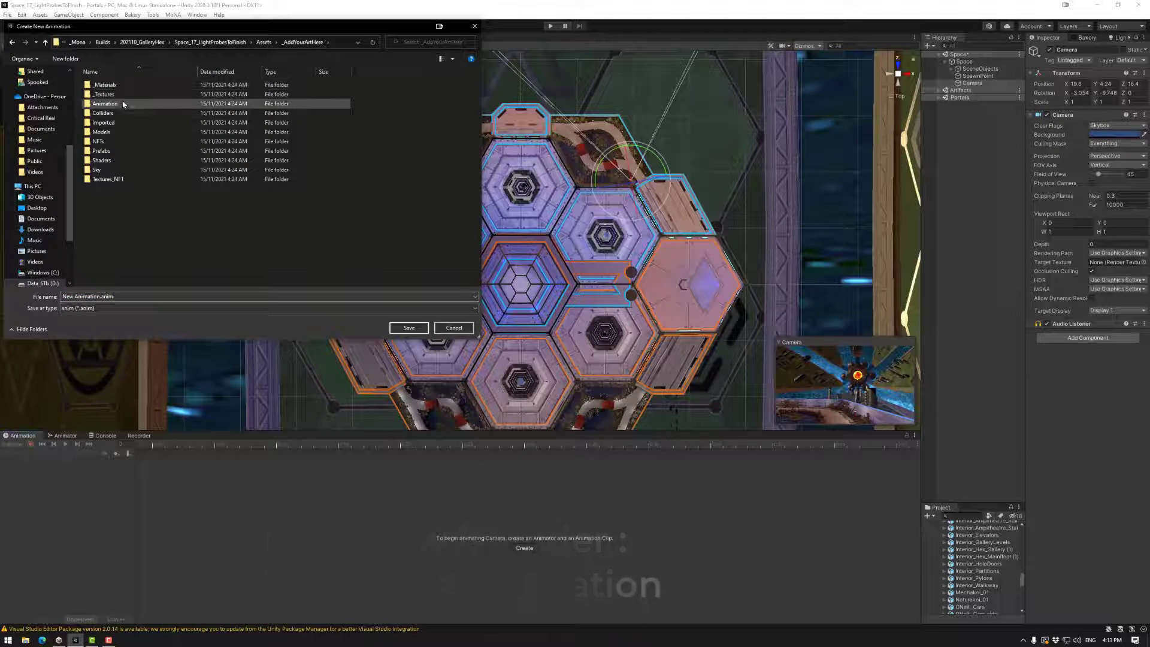
double_click(105, 104)
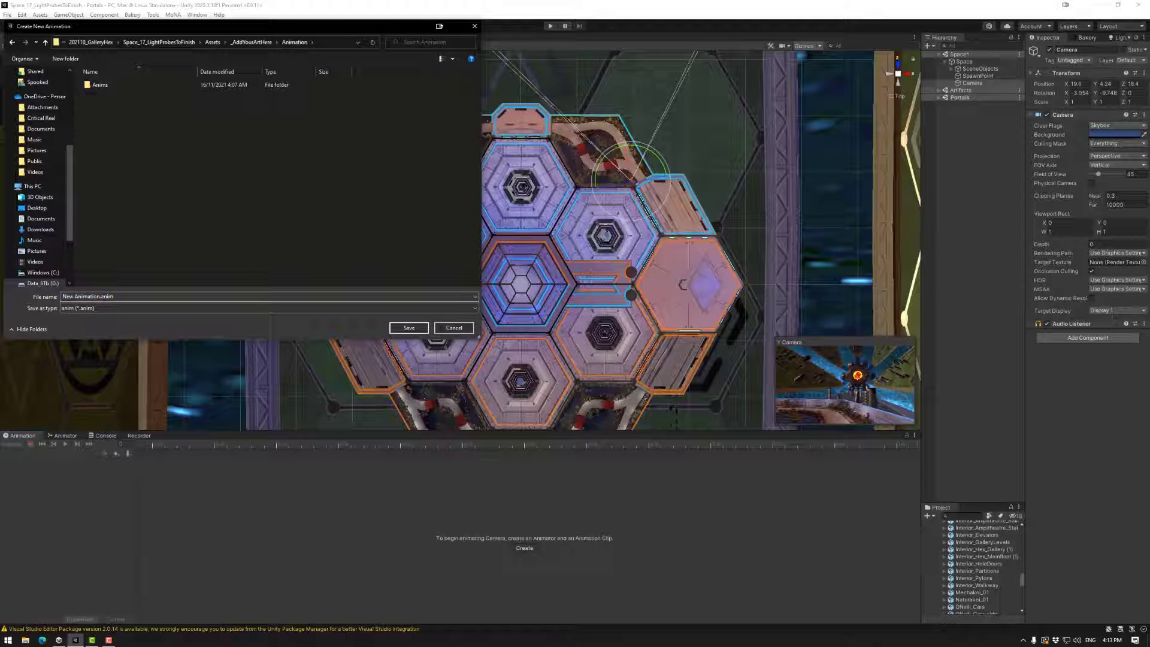
left_click(97, 296)
left_click_drag(100, 296, 61, 296)
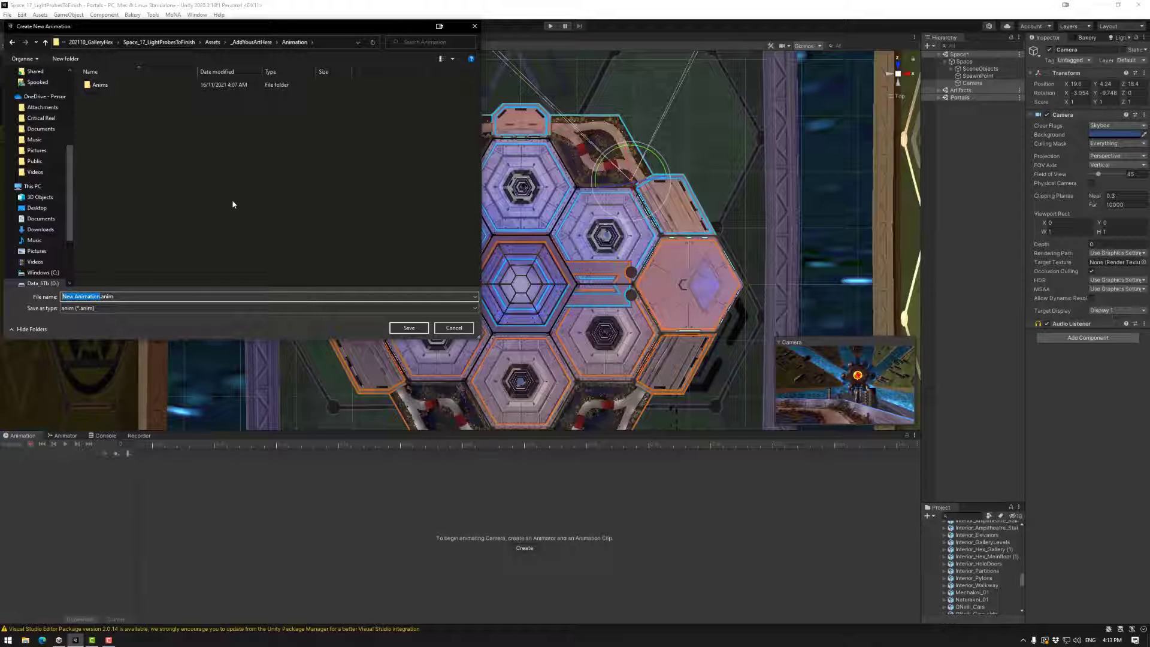
type("Camera_01")
left_click(409, 327)
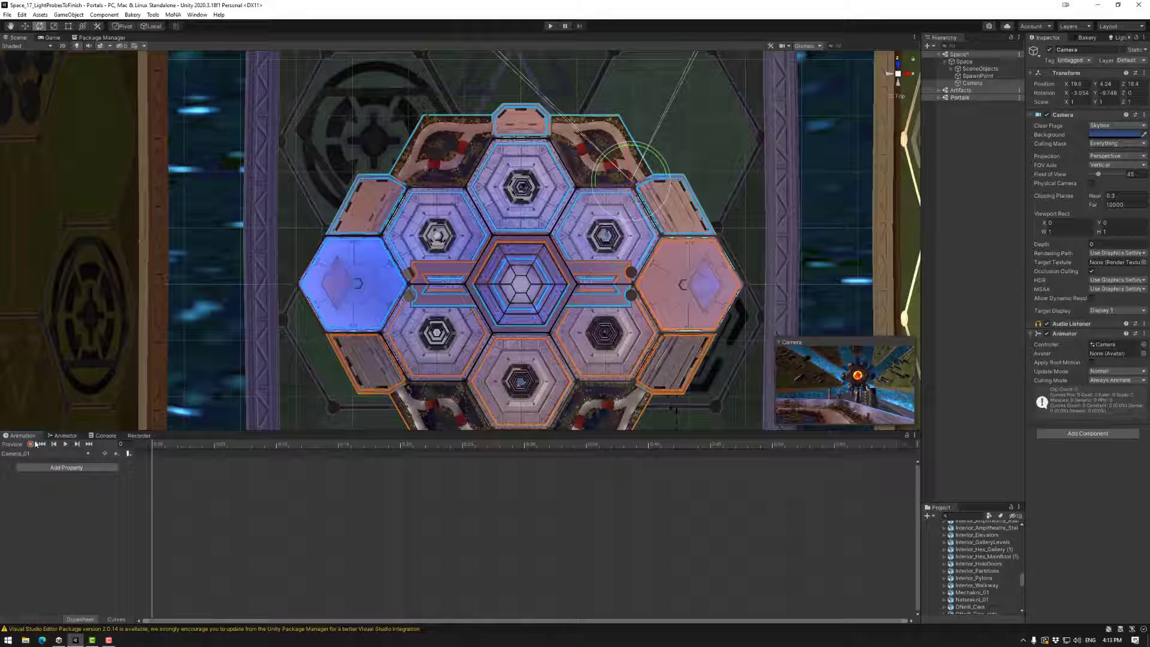
Step: Key the camera's start pose at frame 0, then move it to -1.04, 3.51, 30.49 at frame 60
left_click(30, 444)
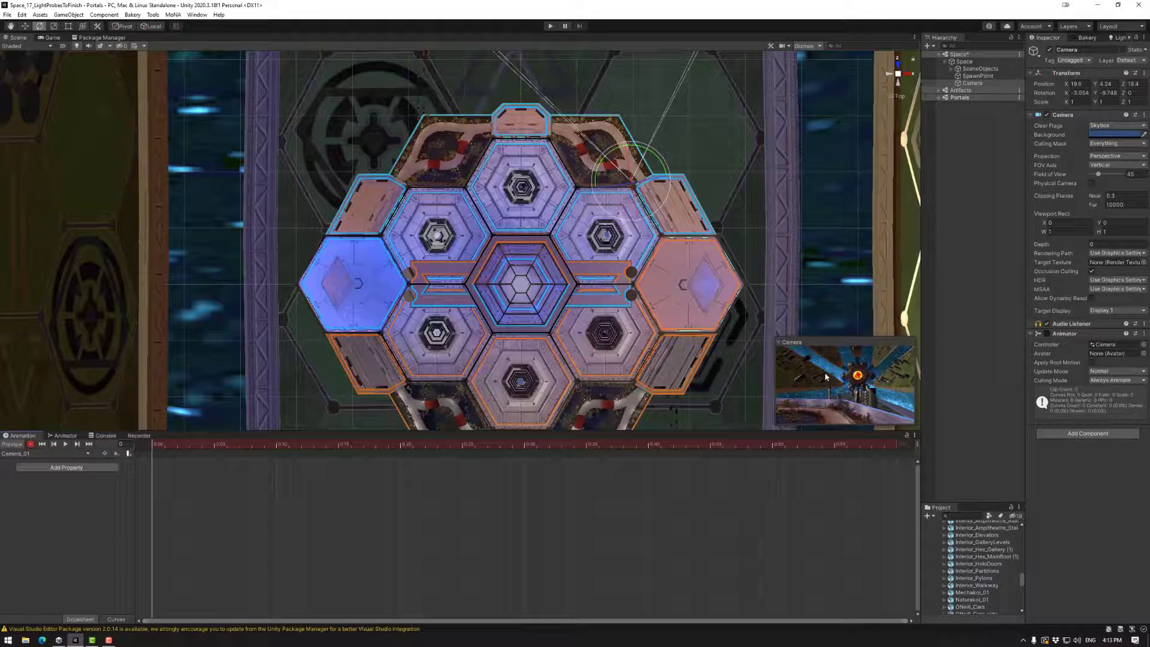
left_click(25, 26)
left_click_drag(633, 176, 479, 298)
key("e")
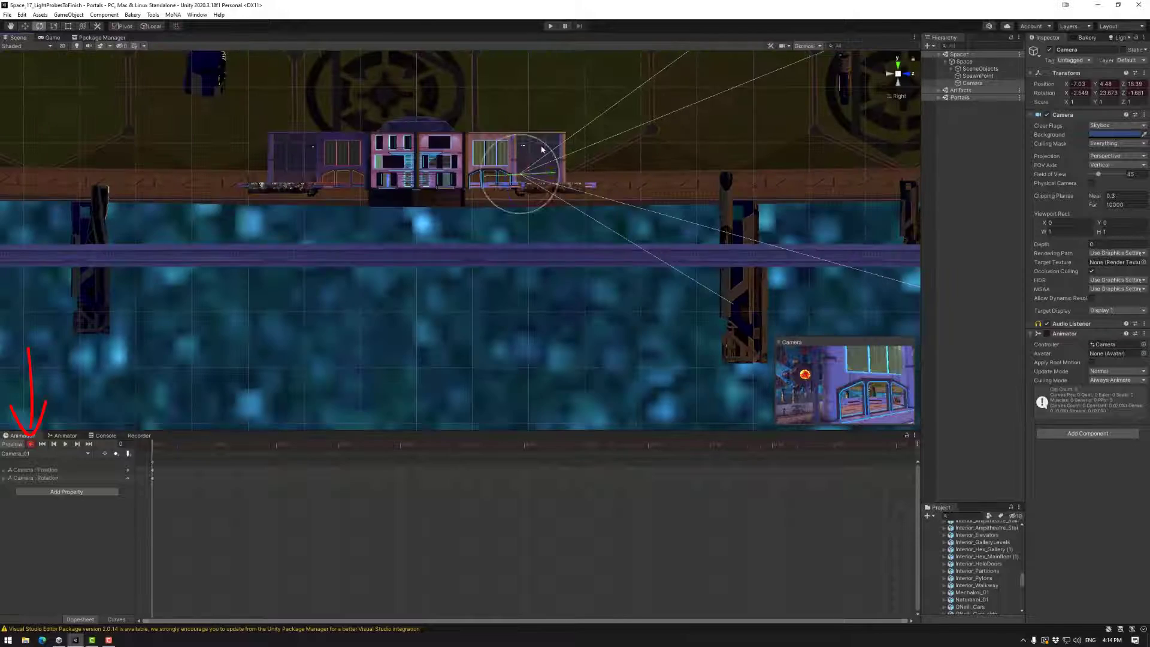
left_click_drag(542, 150, 479, 339)
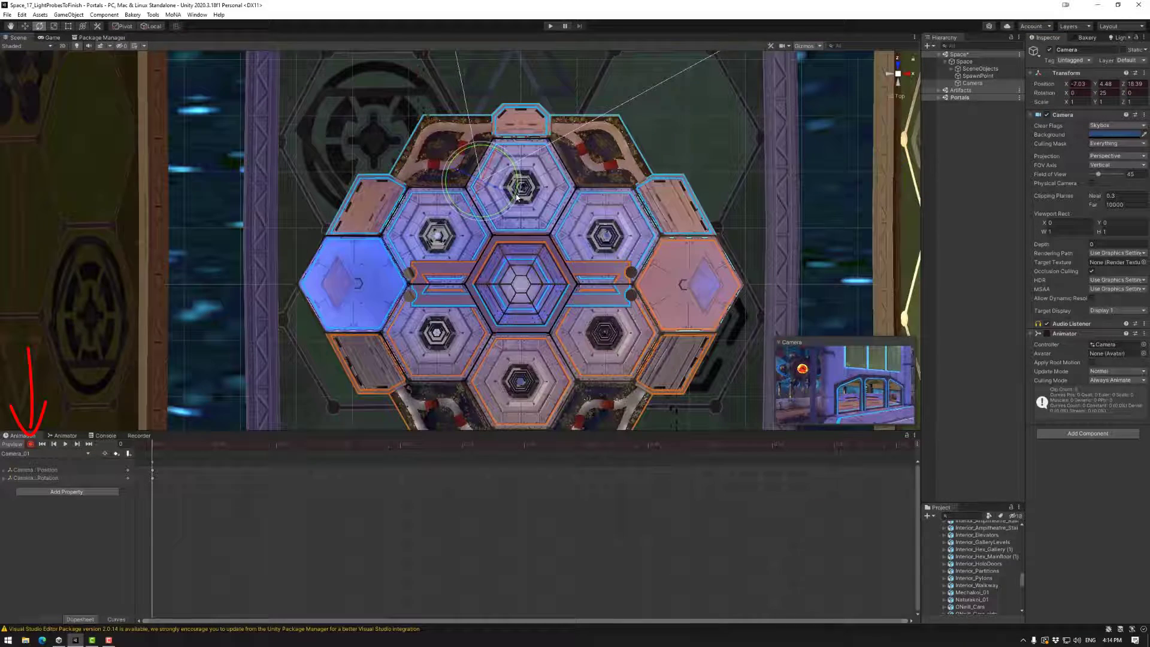
key("w")
left_click_drag(516, 197, 491, 240)
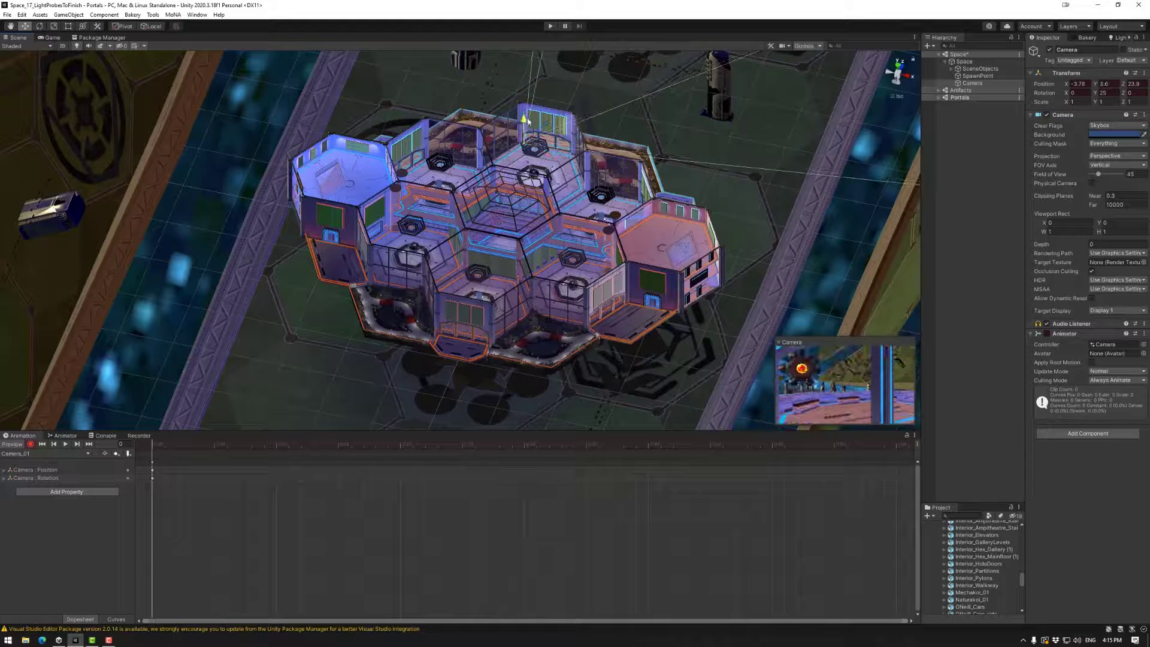
left_click_drag(431, 210, 390, 244)
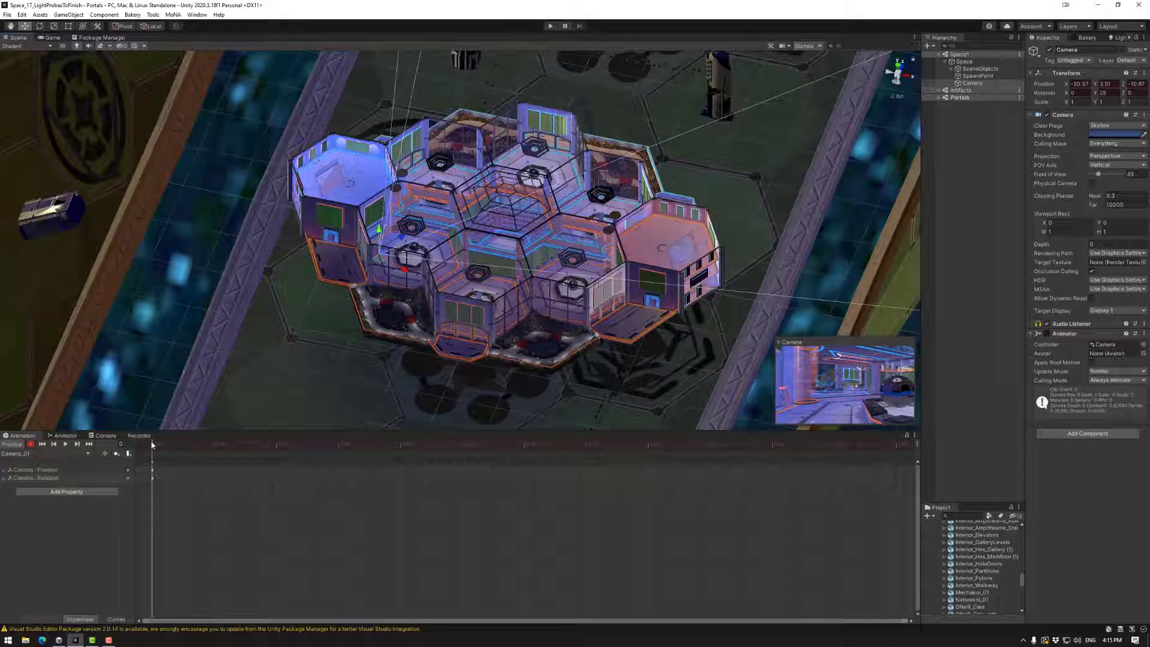
left_click_drag(154, 443, 893, 451)
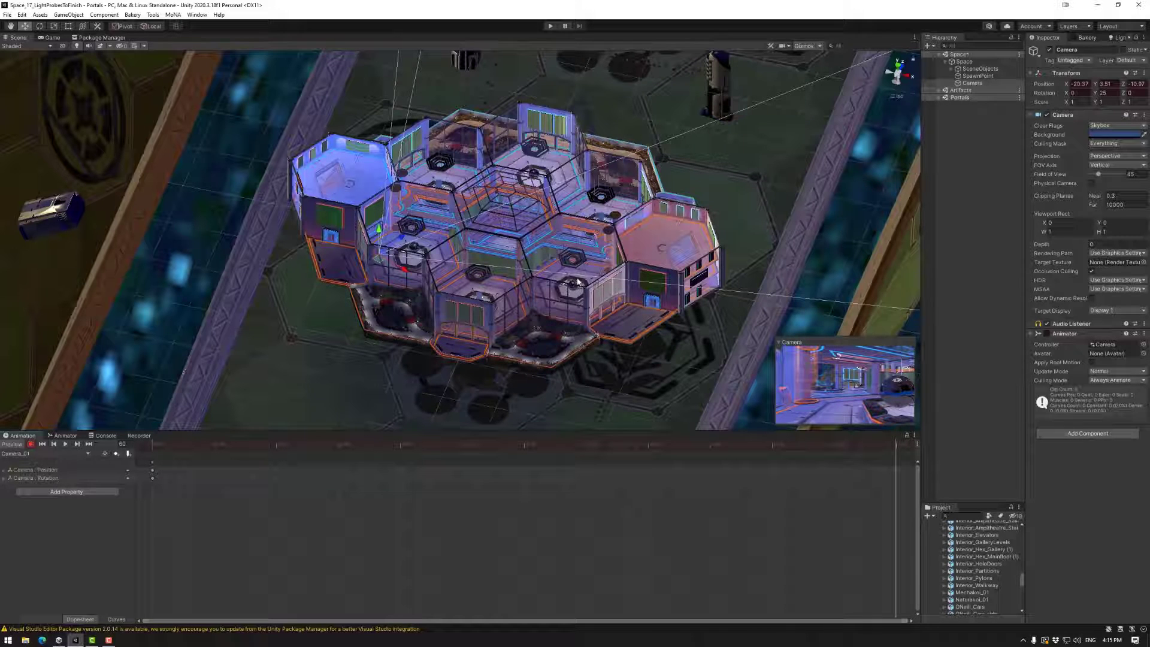
left_click_drag(402, 241, 614, 178)
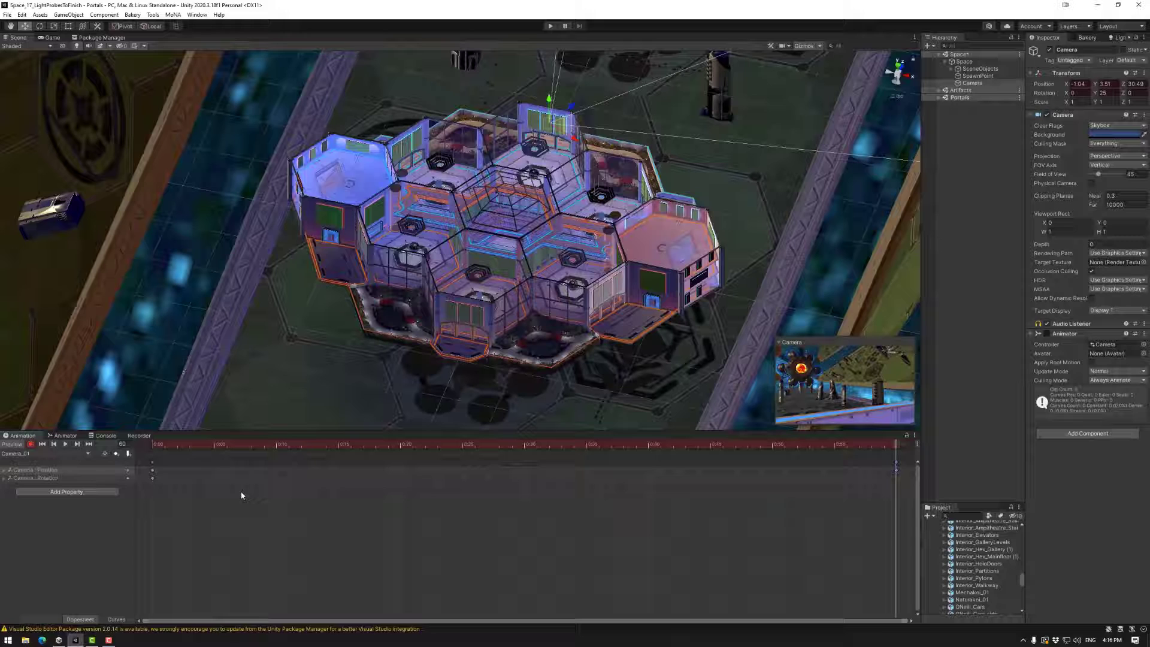
left_click(154, 465)
right_click(332, 469)
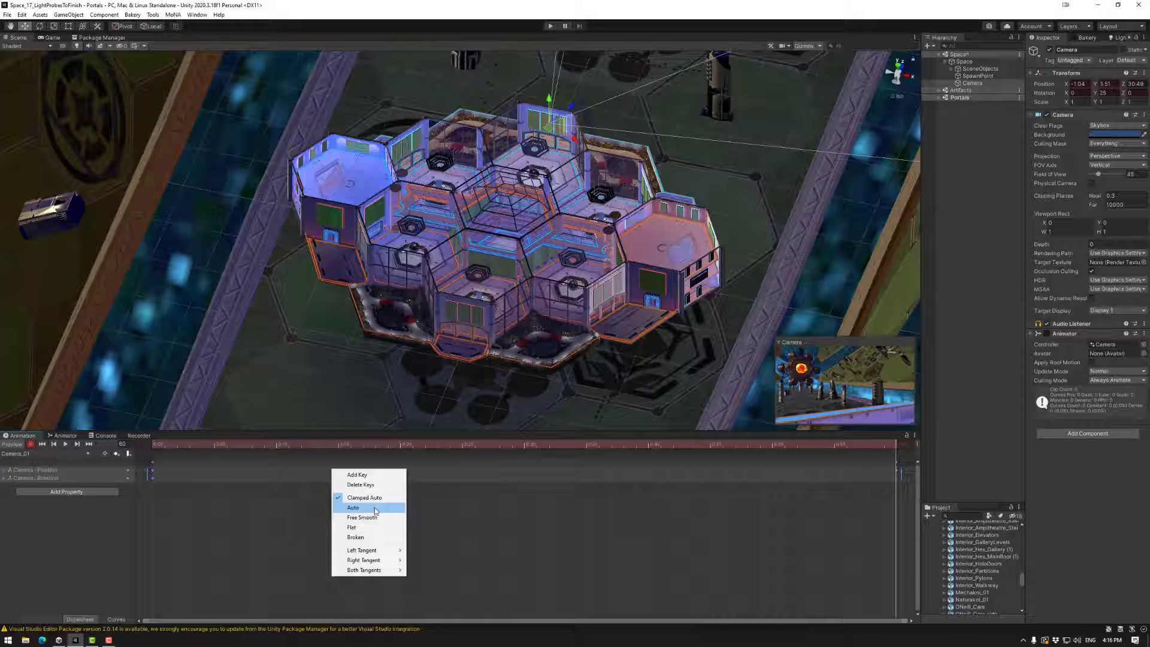
left_click(899, 444)
left_click_drag(896, 445, 121, 447)
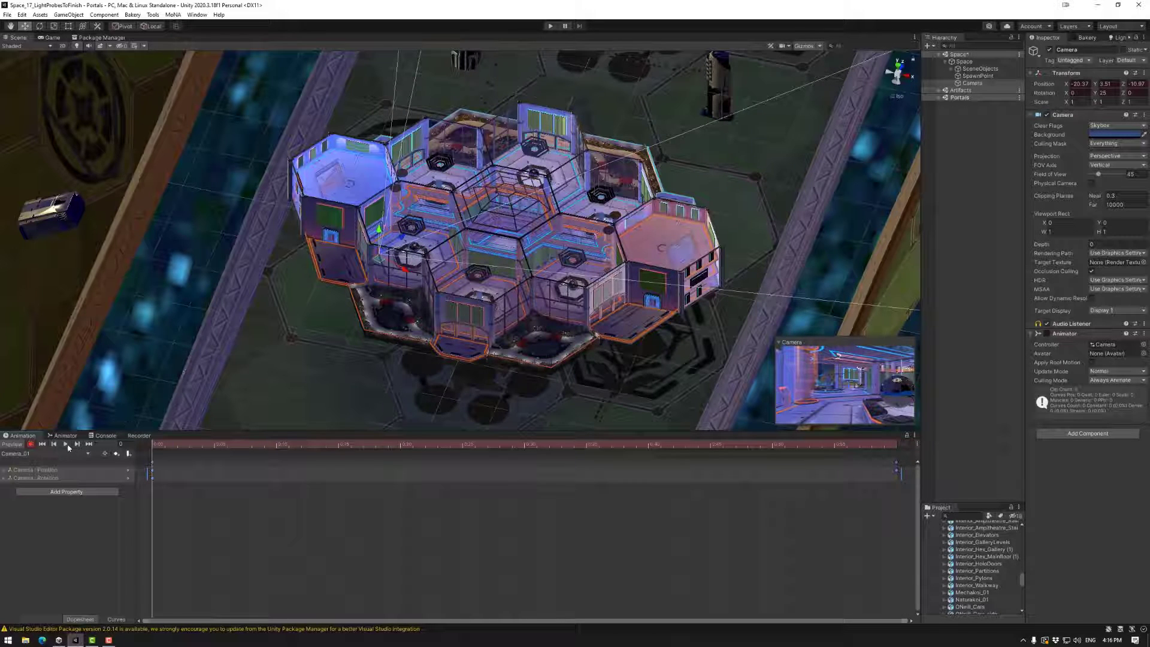
left_click(550, 27)
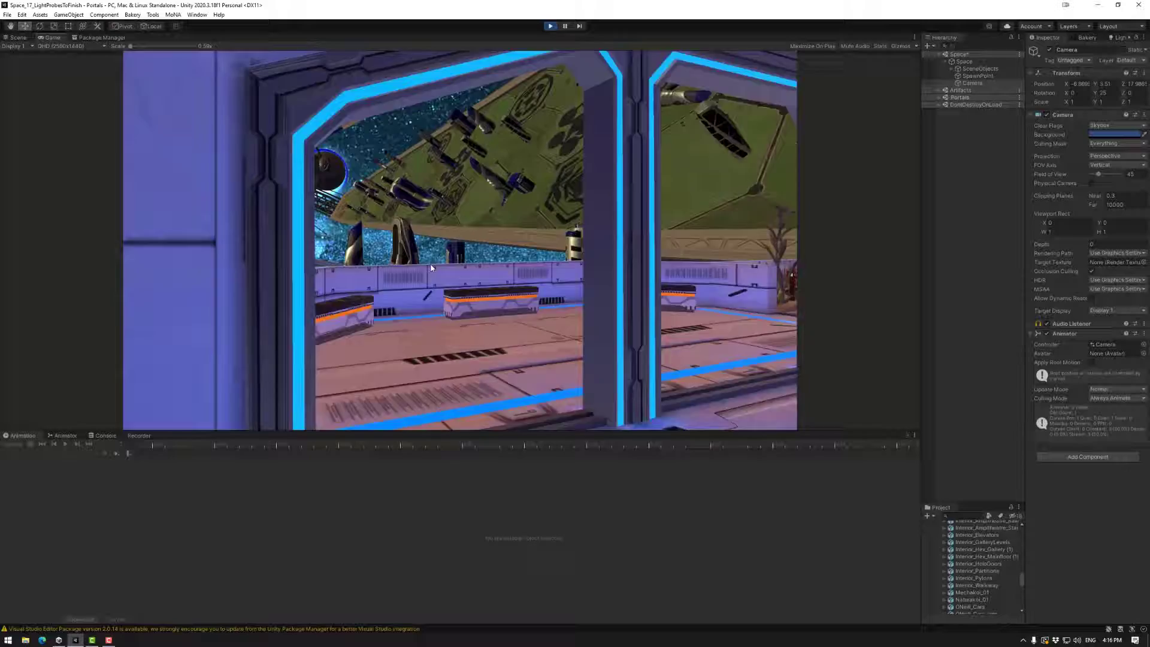
key("ctrl+p")
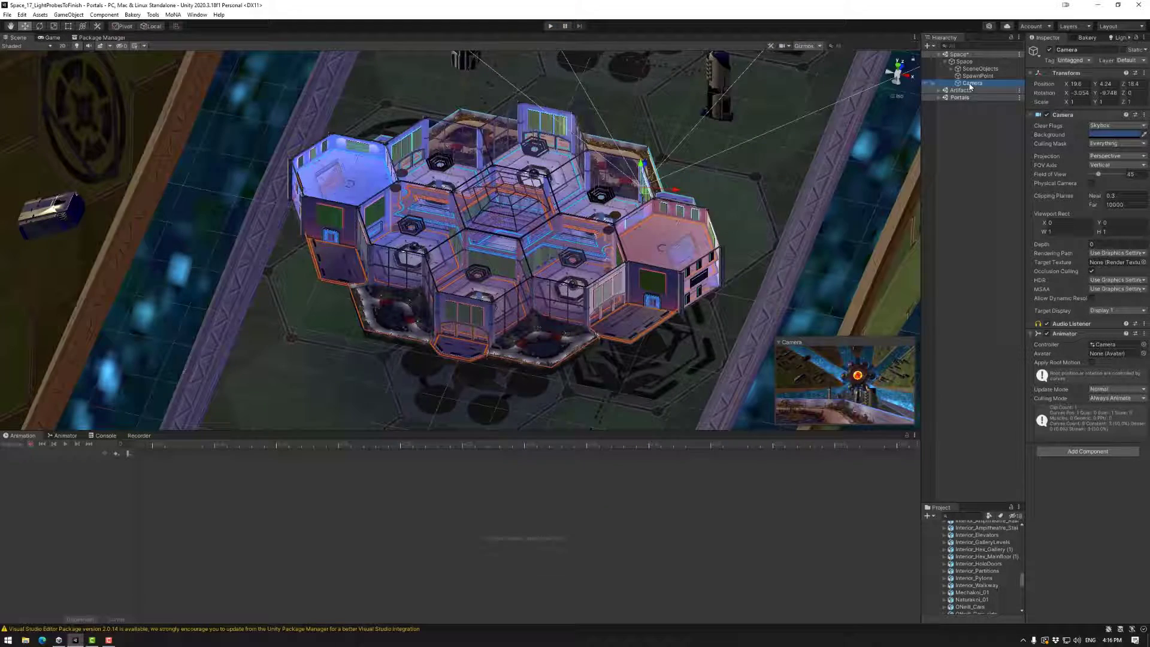
Step: Return to the camera's Animation timeline and box-select all its keyframes
left_click(68, 439)
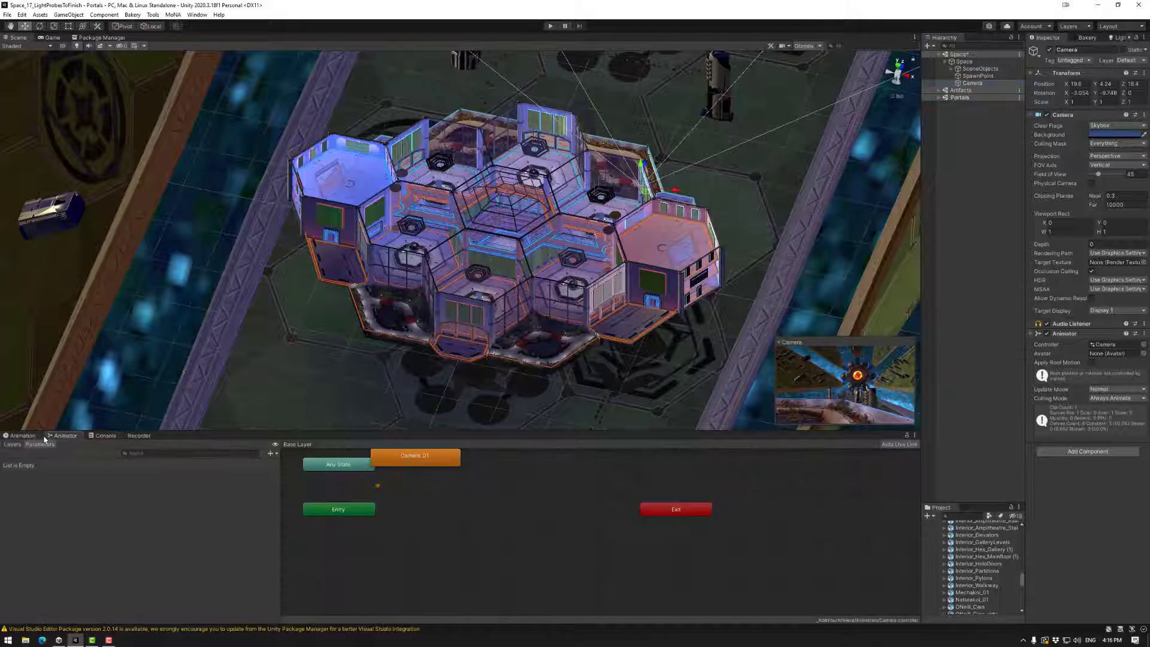
left_click(24, 436)
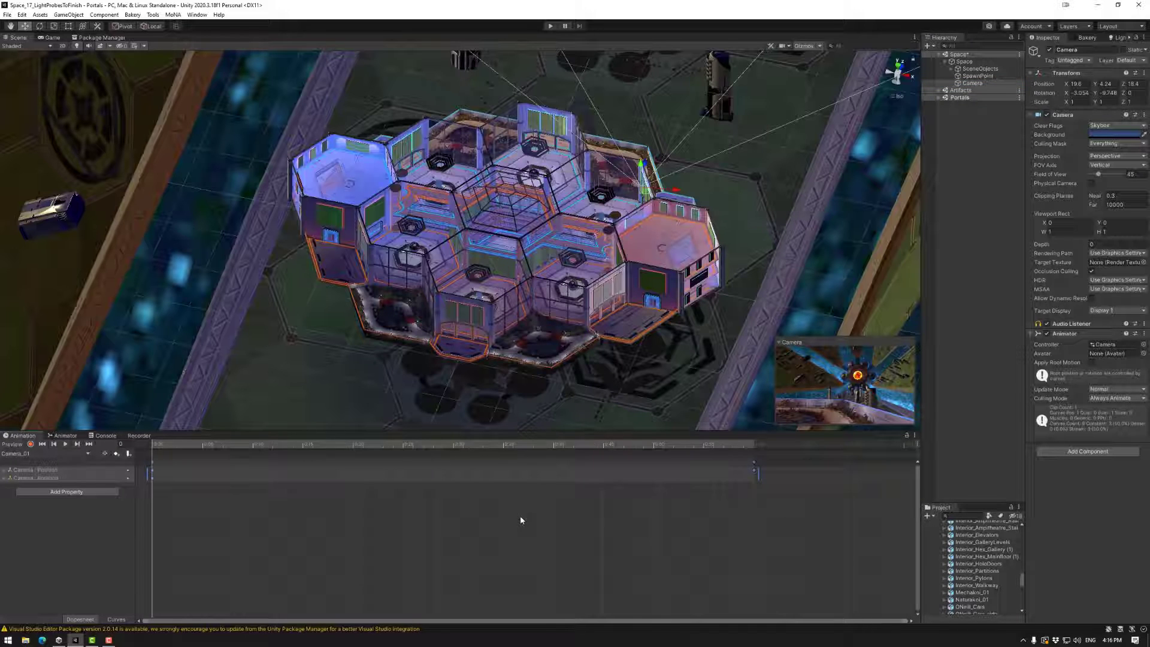
left_click(65, 435)
left_click(24, 435)
left_click(66, 435)
left_click(23, 435)
scroll(520, 474, "down", 10)
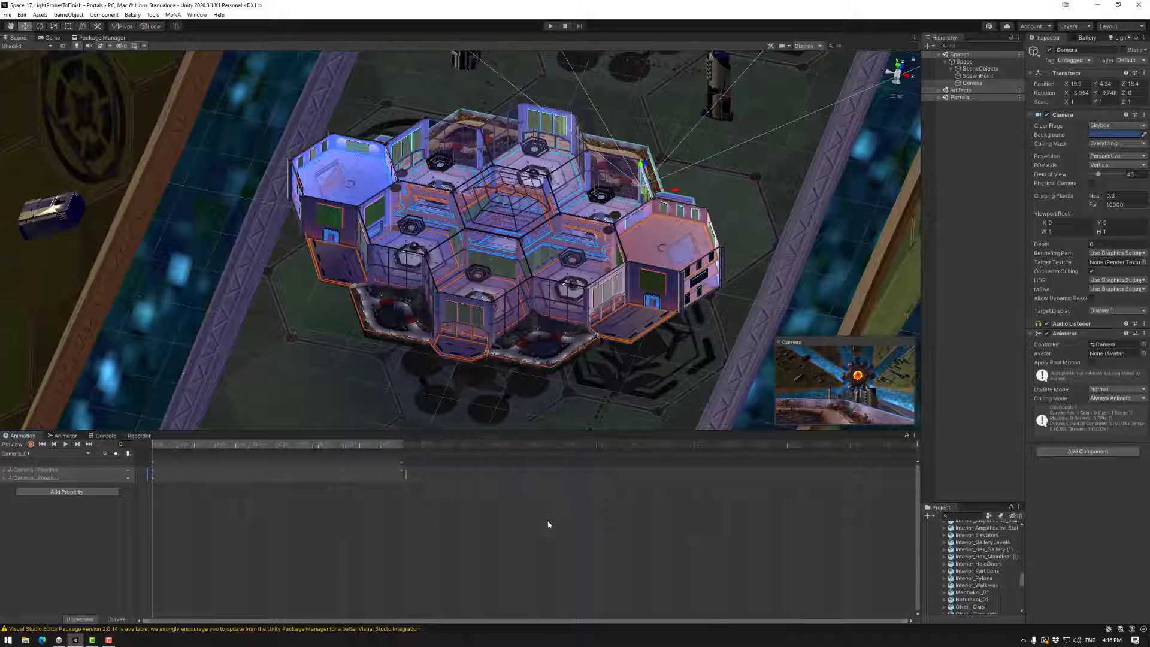
left_click_drag(386, 529, 144, 457)
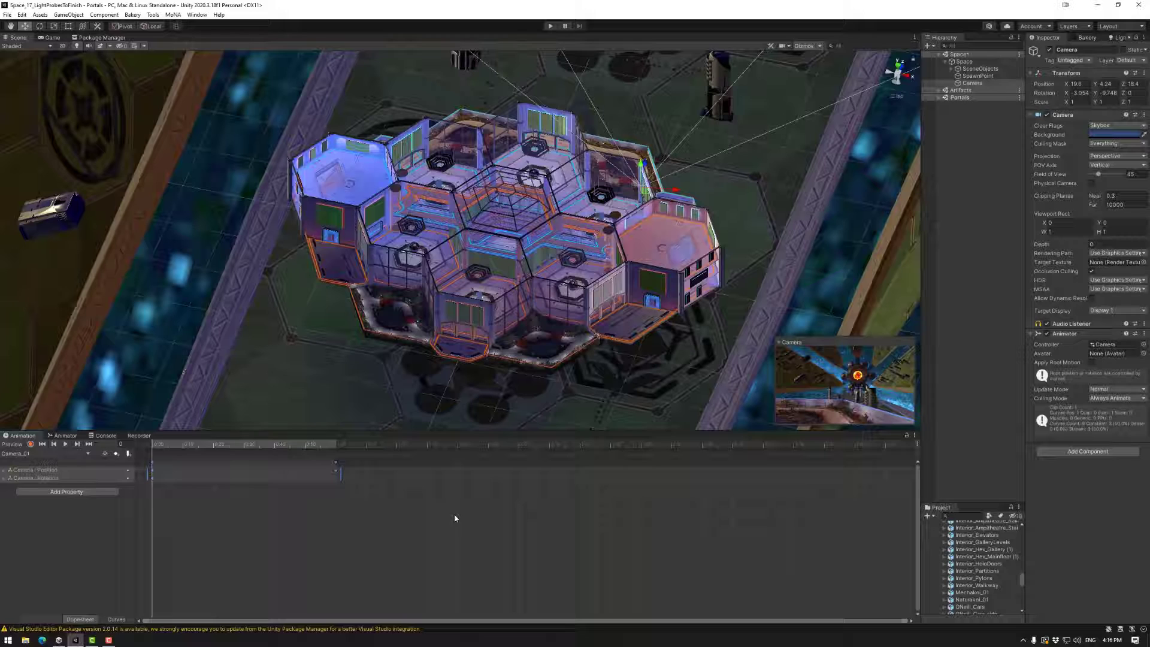
Step: Stretch the keyframes so the clip ends at 7:23, then test-play the scene
scroll(539, 522, "down", 2)
scroll(579, 523, "down", 6)
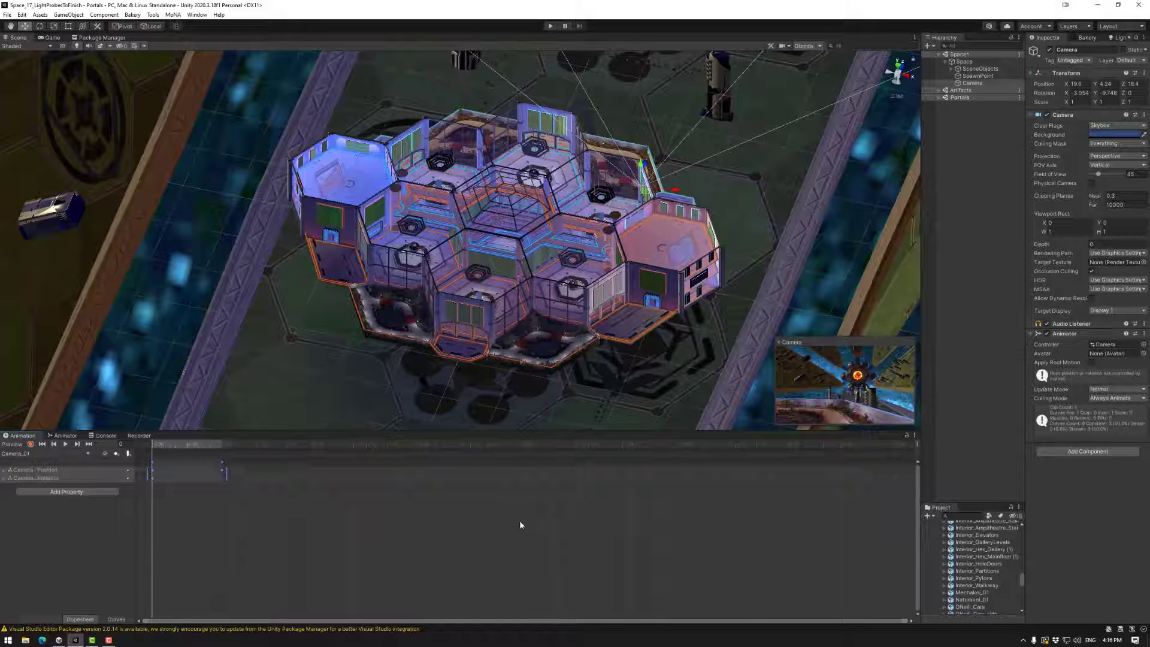
left_click_drag(225, 473, 696, 479)
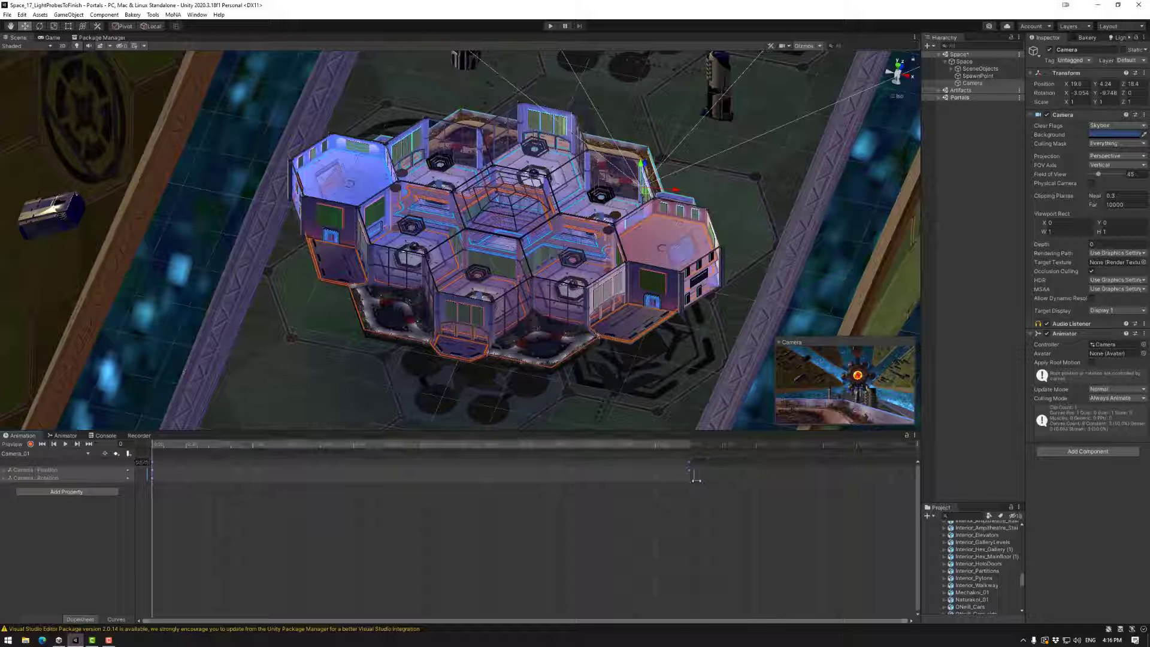
left_click(549, 26)
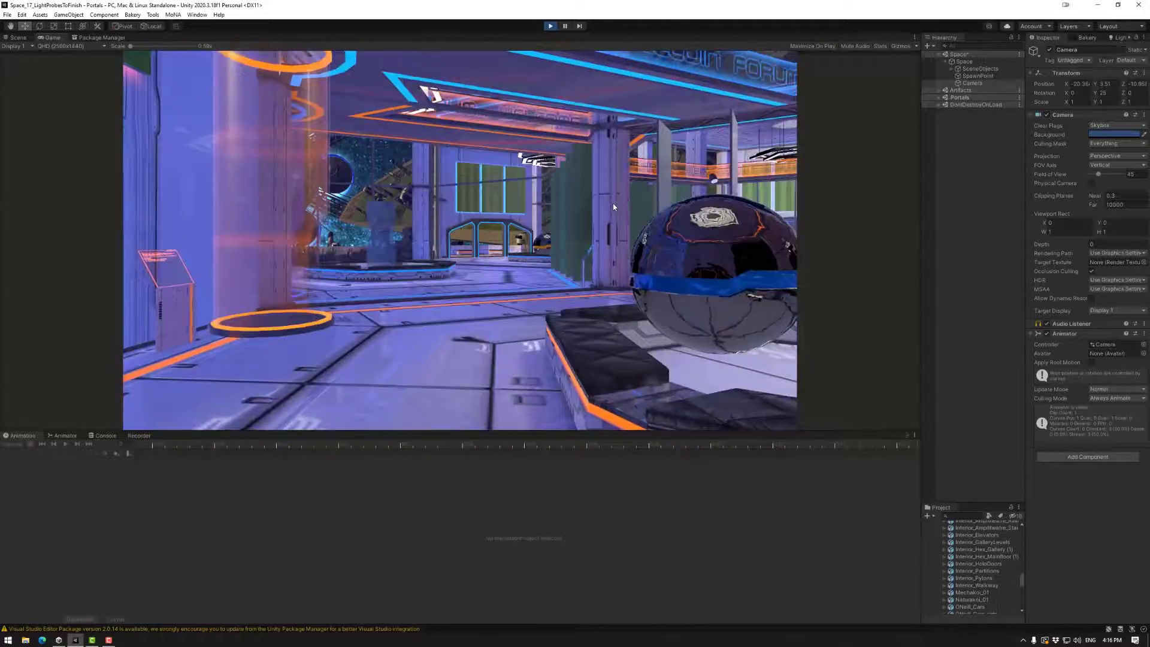
left_click(550, 26)
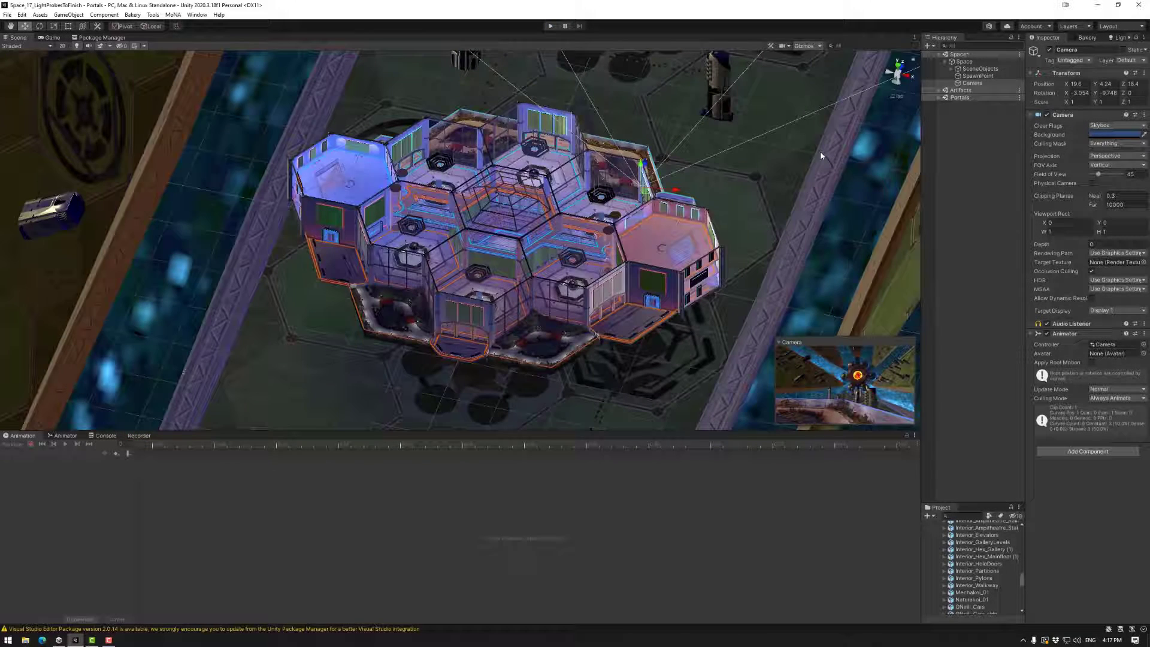
Step: Select the Camera and scrub the Camera_01 flythrough to its final frame
left_click(973, 83)
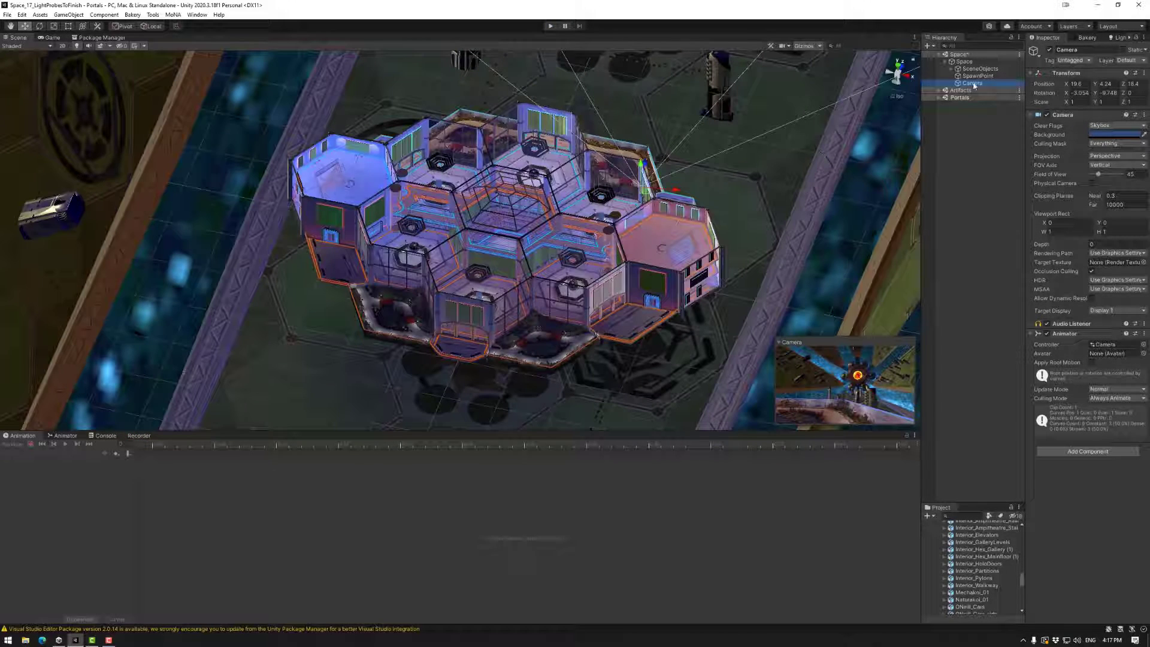
left_click(63, 435)
left_click(23, 435)
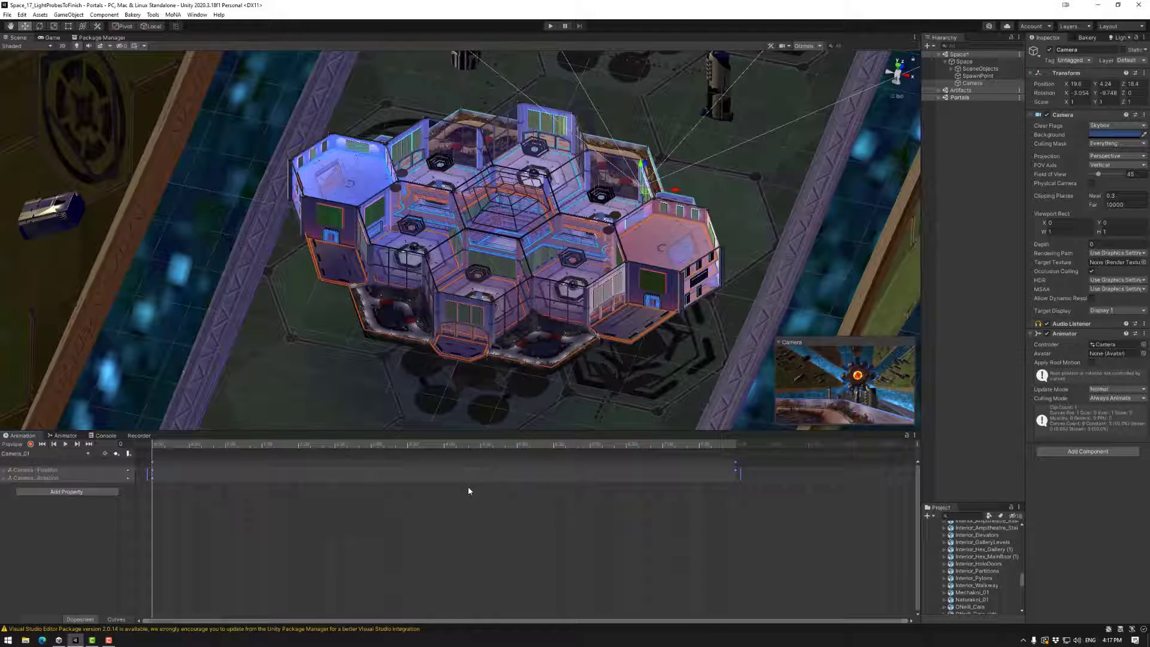
scroll(468, 491, "down", 2)
left_click_drag(154, 446, 608, 441)
left_click(77, 444)
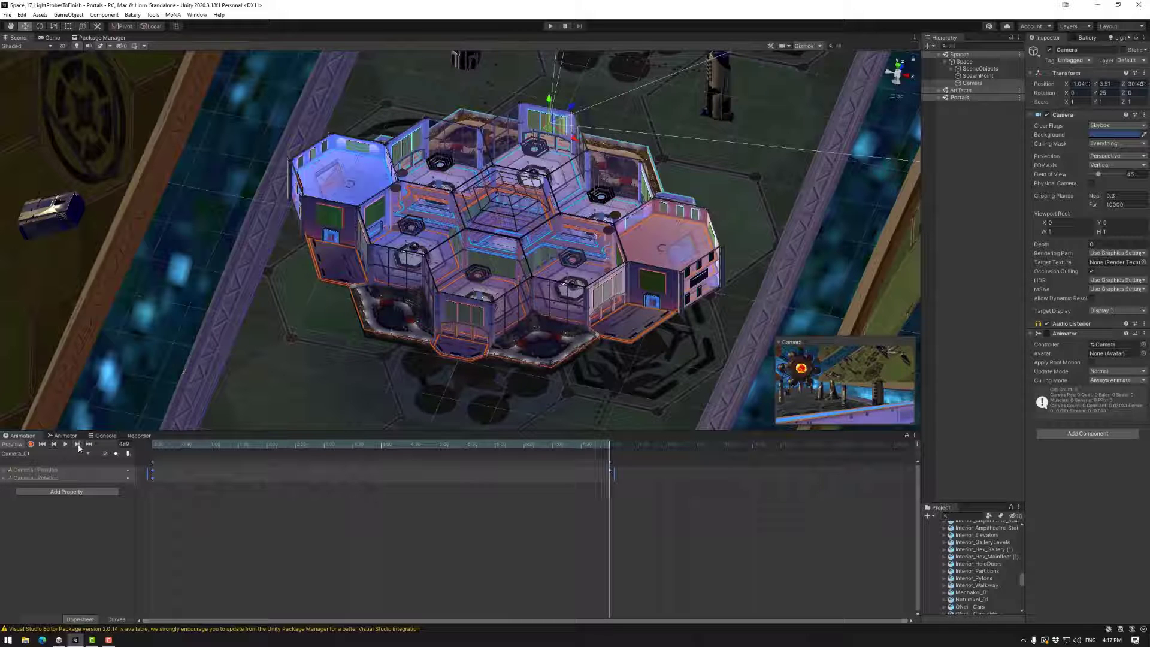
Step: At frame 481, view the station from above, enable recording and move the camera right
scroll(604, 476, "up", 8)
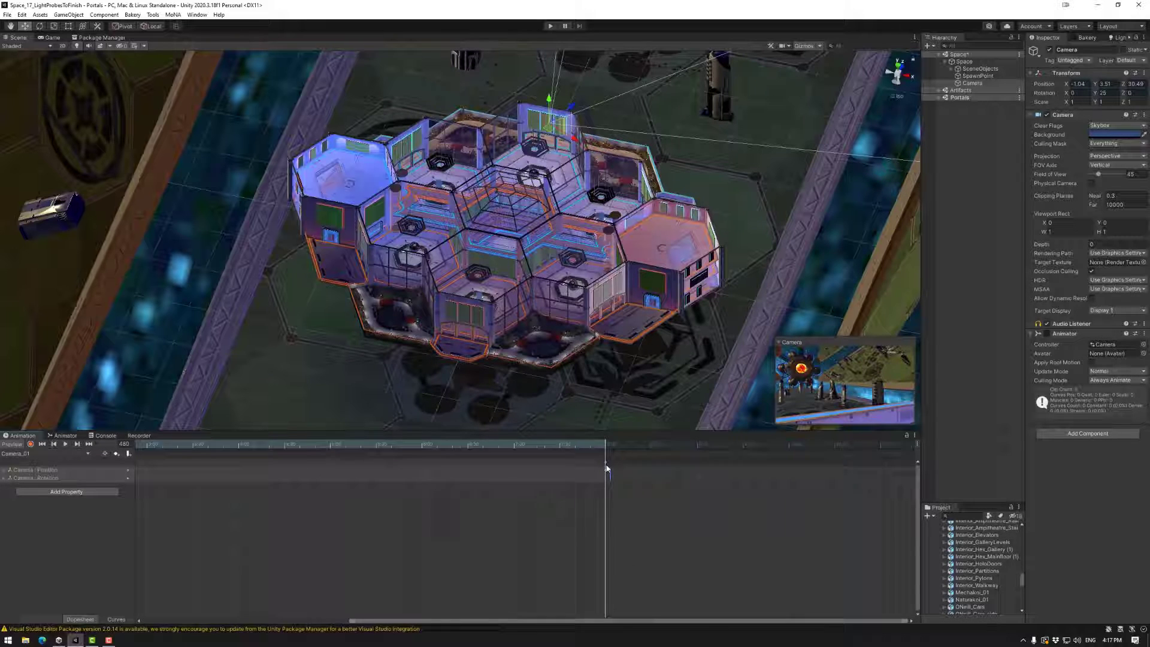
scroll(610, 464, "up", 3)
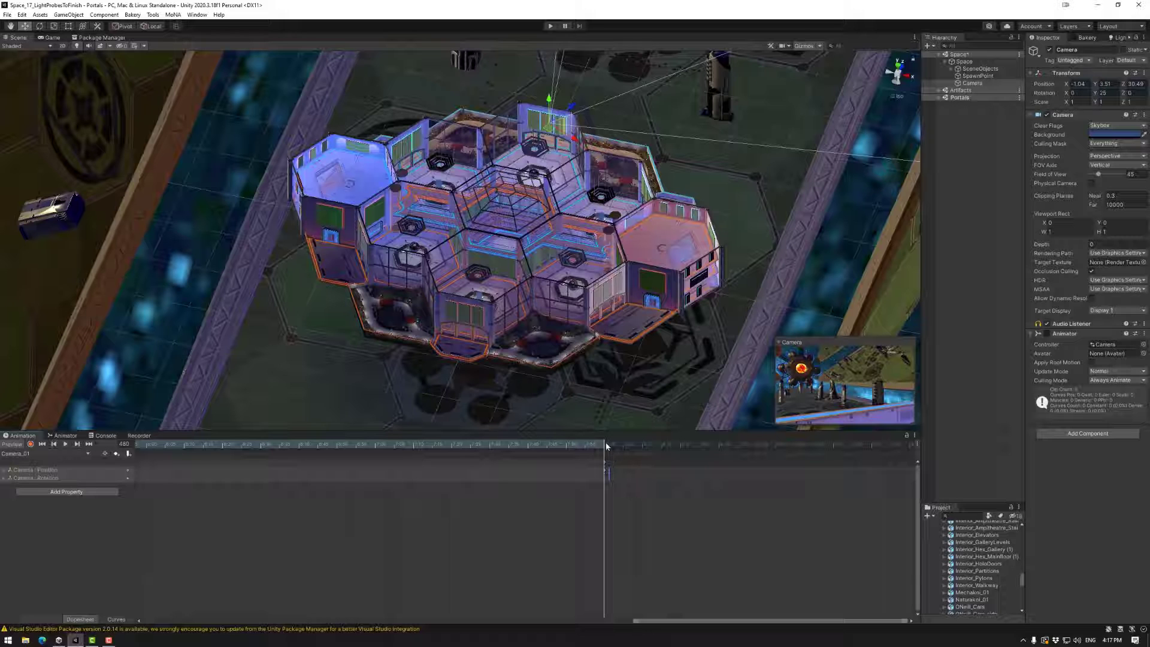
left_click(606, 445)
left_click(899, 65)
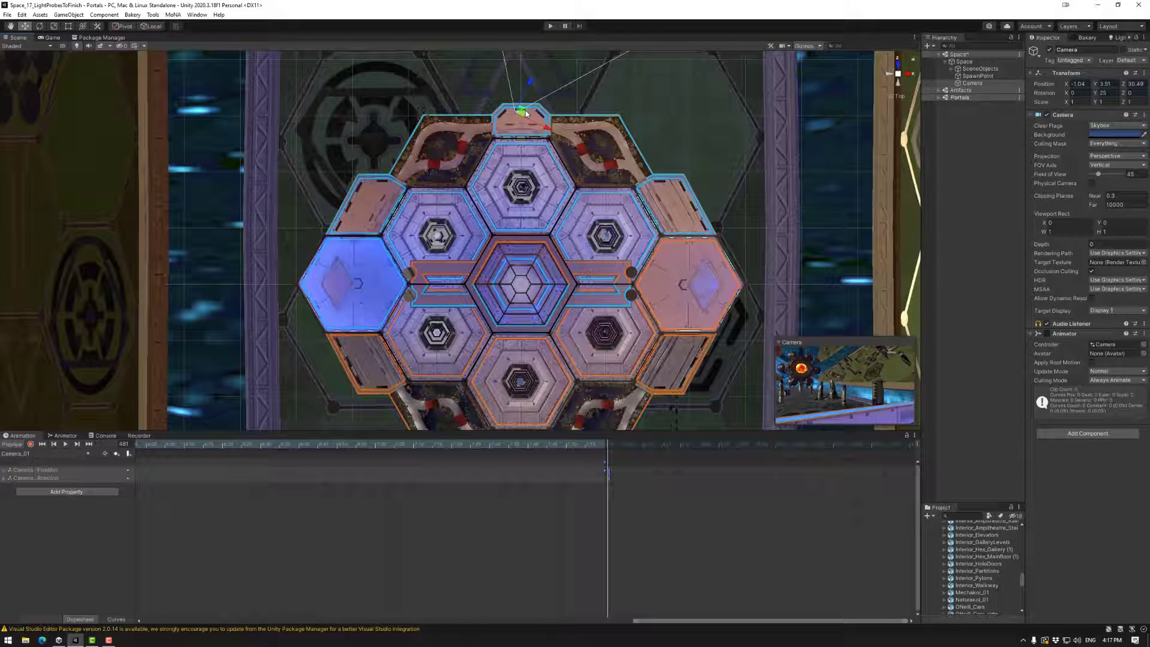
left_click(31, 445)
left_click_drag(525, 114, 614, 138)
key("e")
key("w")
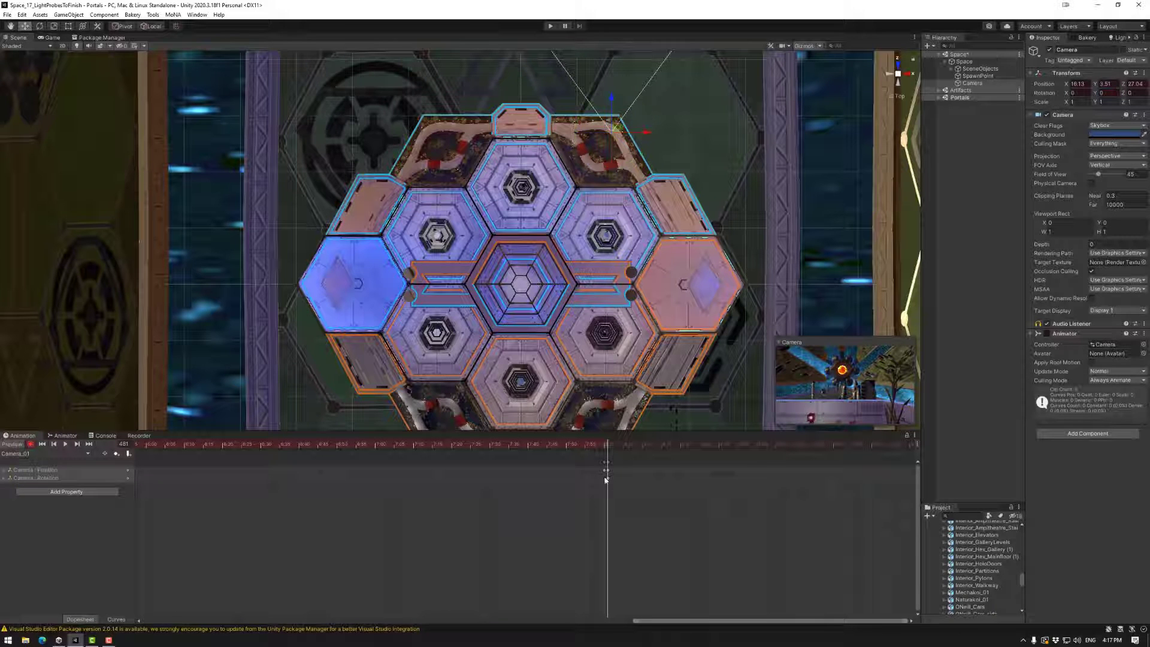
Step: Move the playhead back to frame 388, then jump to the last keyframe
left_click_drag(605, 446, 171, 446)
scroll(334, 501, "down", 5)
scroll(323, 534, "down", 1)
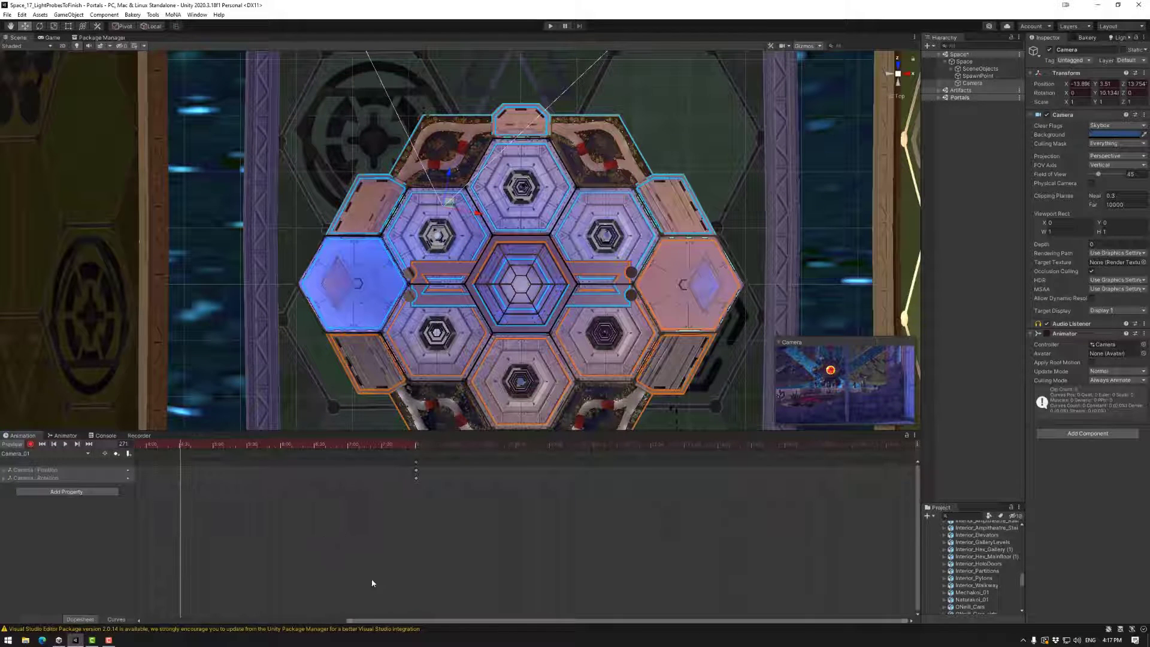
left_click_drag(380, 625, 176, 622)
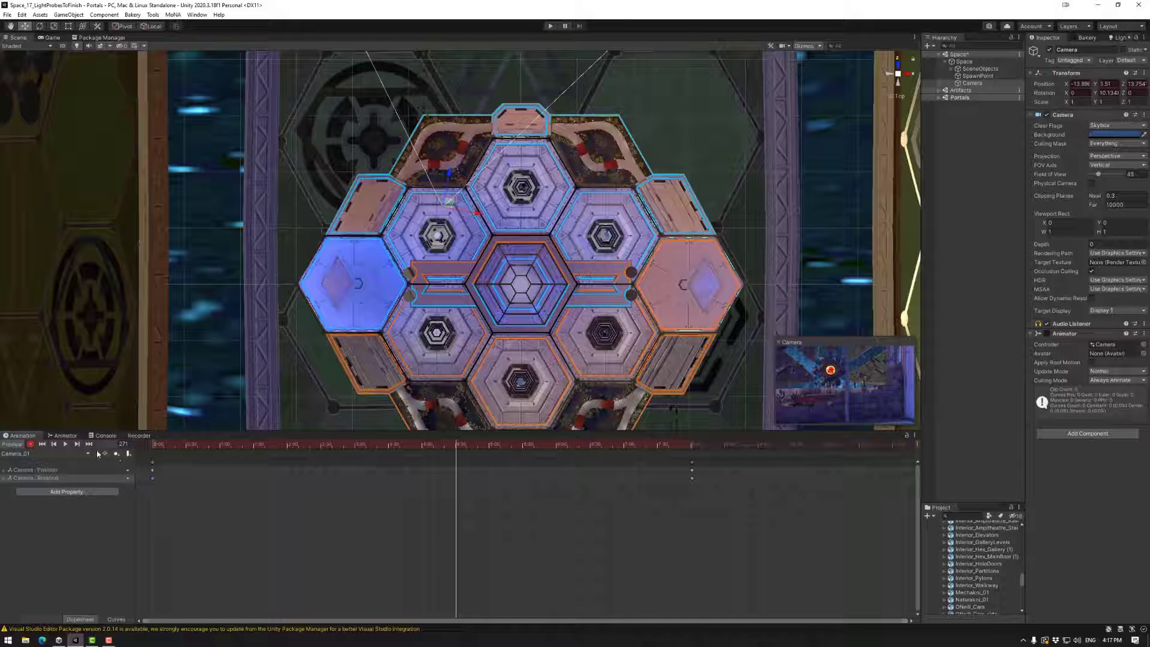
left_click(78, 444)
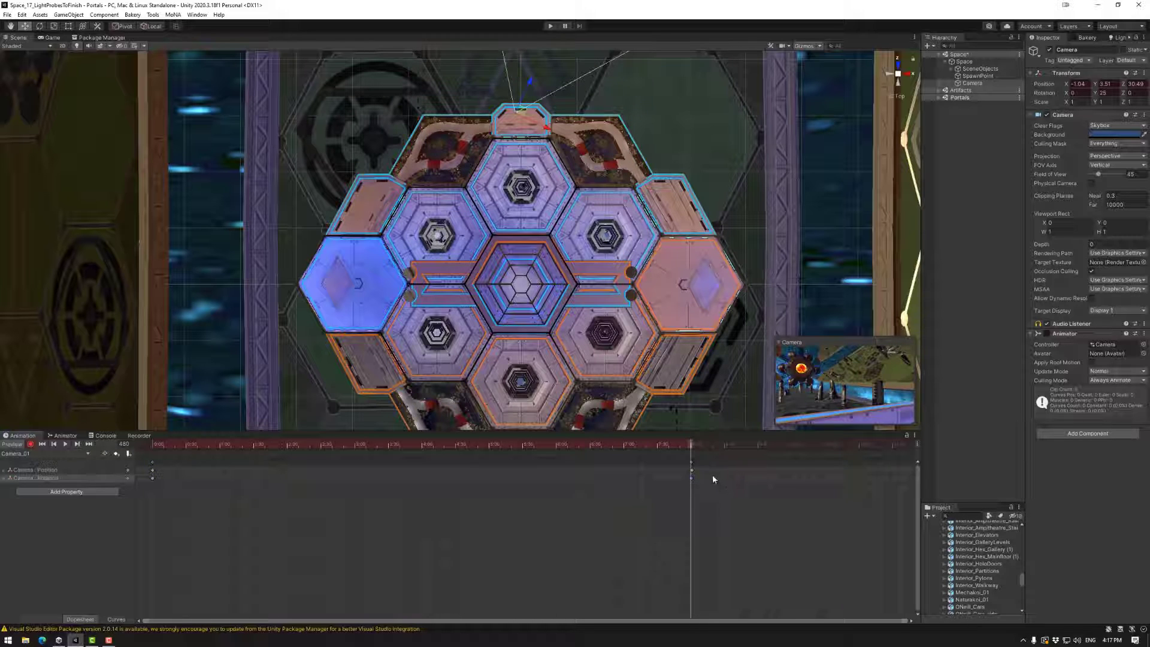
Step: Review the camera move by scrubbing between frames 415 and 480, briefly selecting keys near 427
scroll(691, 479, "up", 10)
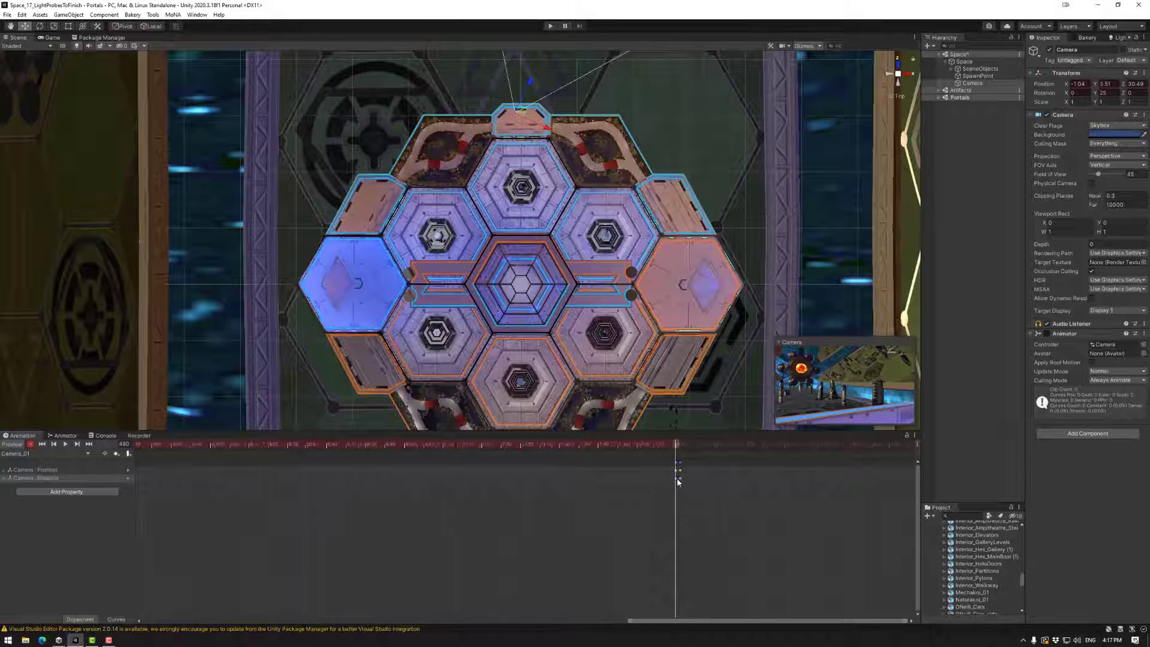
mouse_move(676, 445)
left_mouse_down()
mouse_move(433, 446)
mouse_move(483, 464)
mouse_move(675, 452)
left_mouse_up()
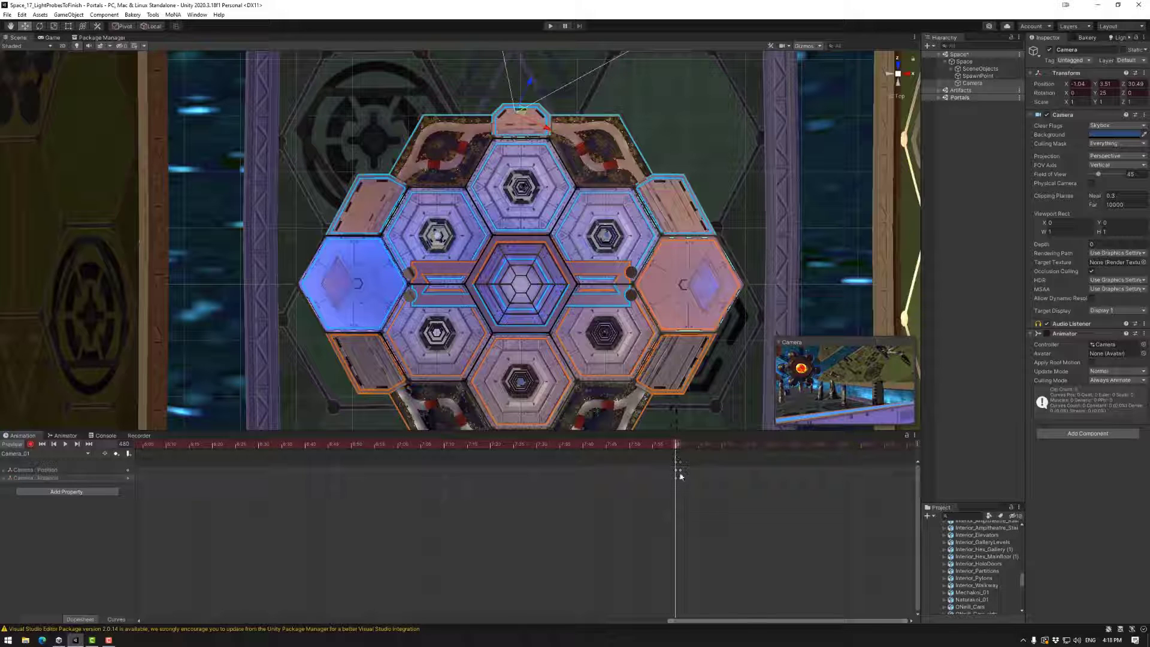
left_click(677, 464)
left_click(695, 490)
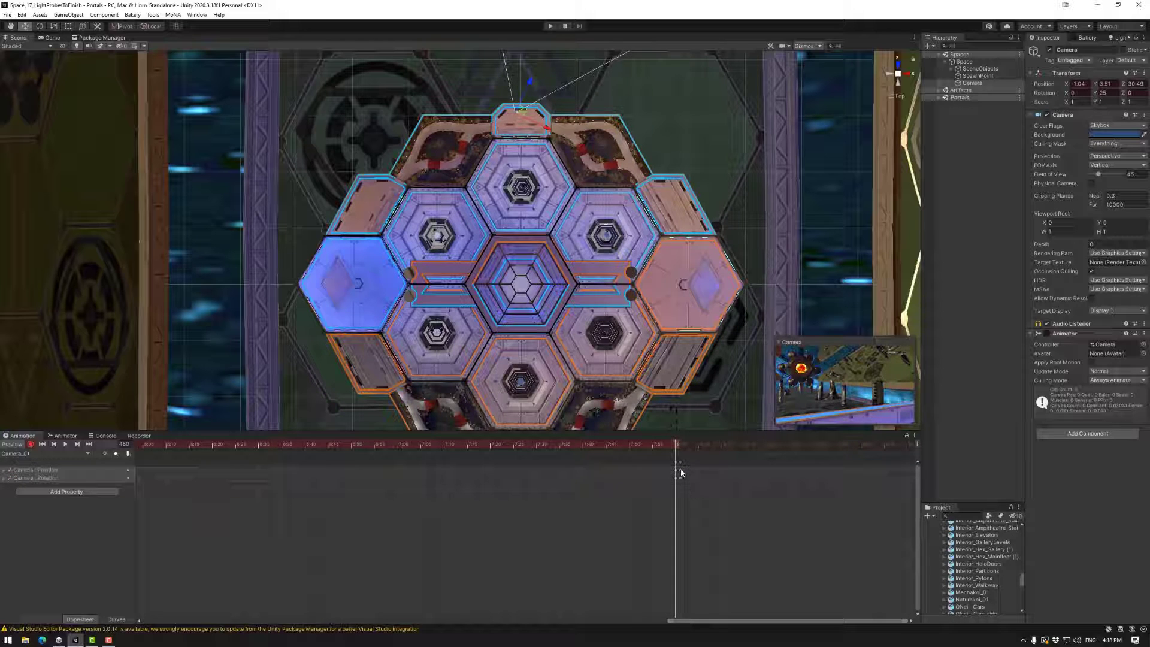
left_click_drag(676, 445, 673, 446)
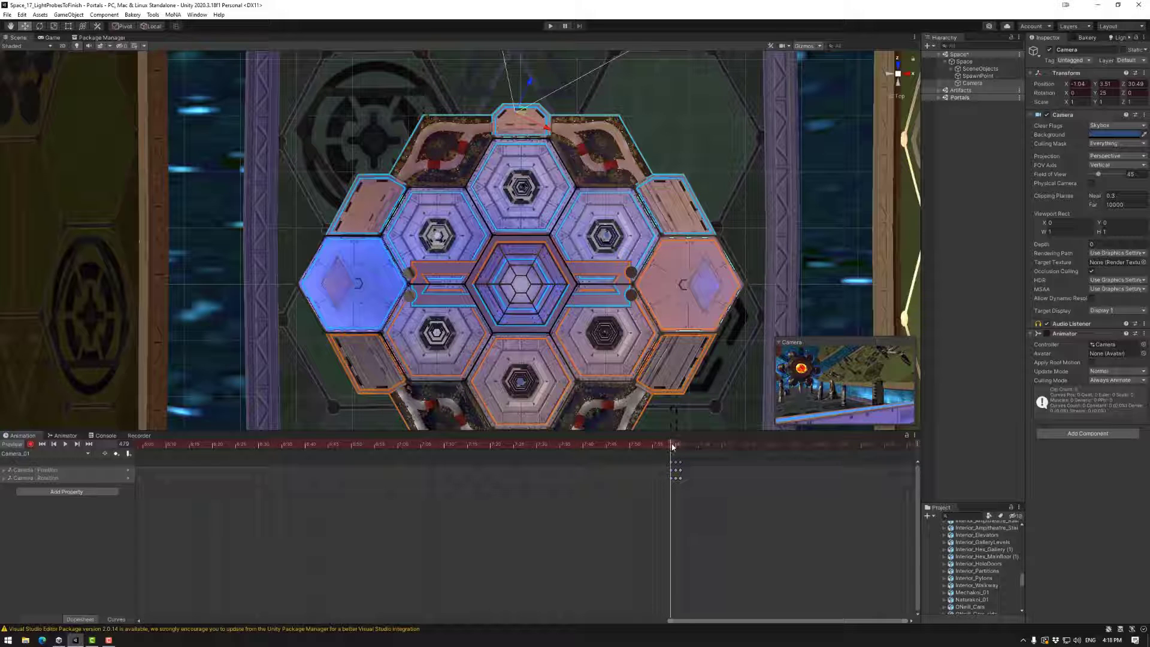
mouse_move(672, 446)
left_mouse_down()
mouse_move(368, 462)
mouse_move(672, 446)
left_mouse_up()
left_click_drag(673, 451, 680, 451)
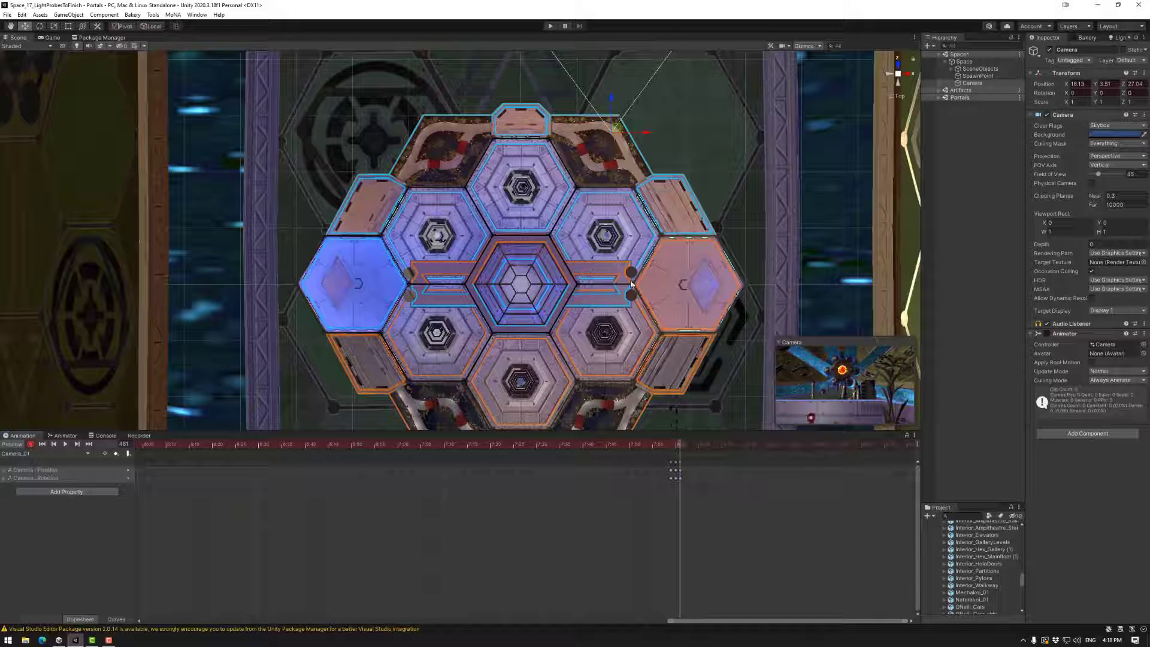
Step: Zoom the timeline and advance the animation time to frame 606
scroll(697, 478, "down", 5)
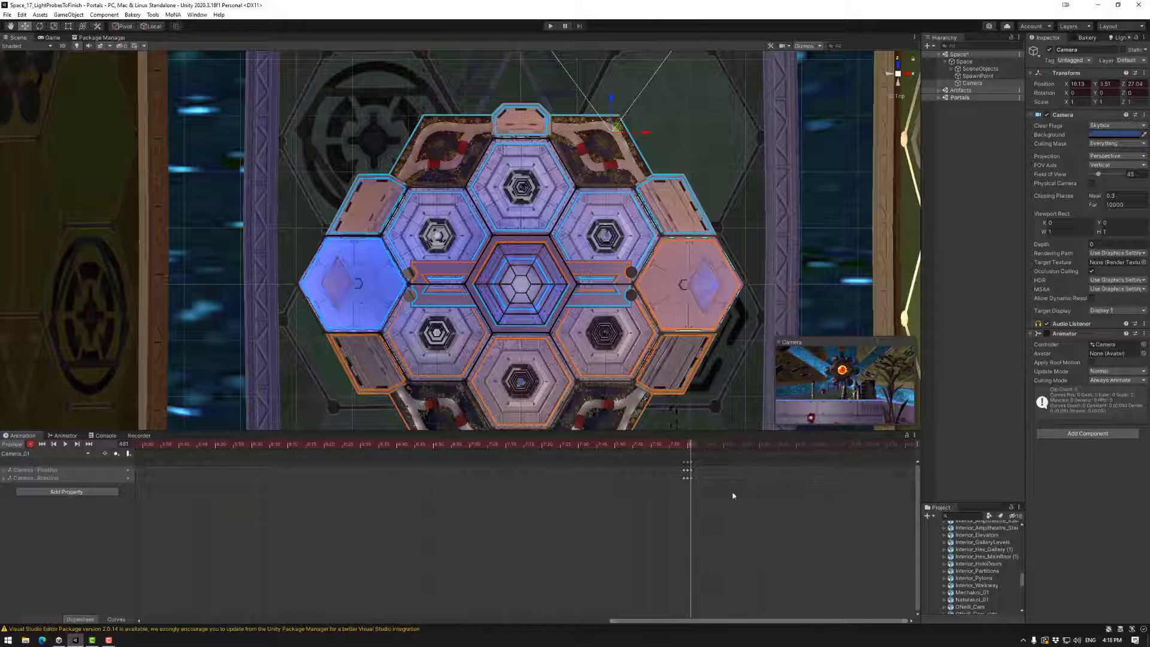
scroll(712, 507, "down", 3)
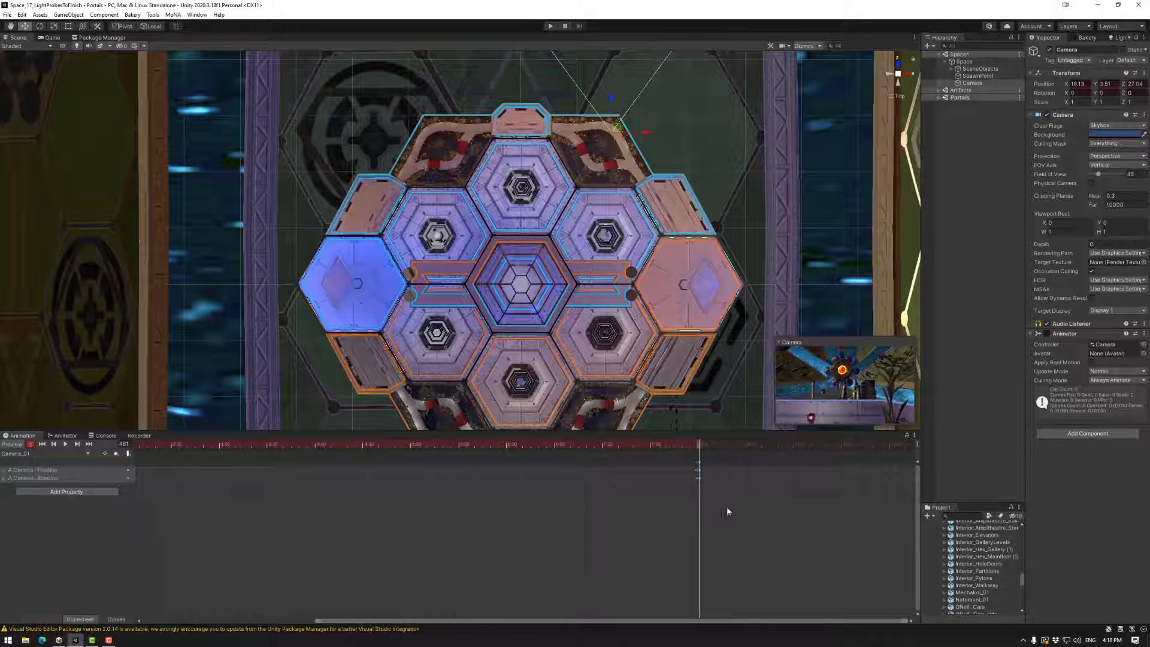
middle_click_drag(852, 520, 493, 524)
left_click_drag(365, 449, 826, 464)
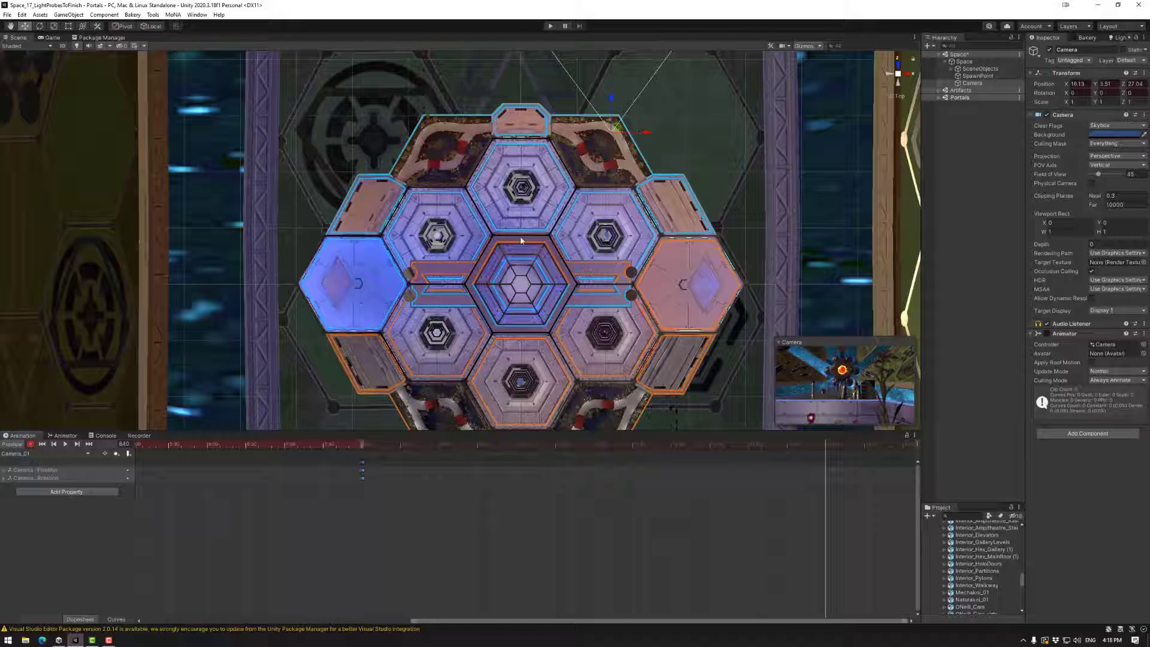
Step: Slide the camera along X to key a new position, undo the stray rotation key, and frame the keys
left_click_drag(639, 136, 459, 152)
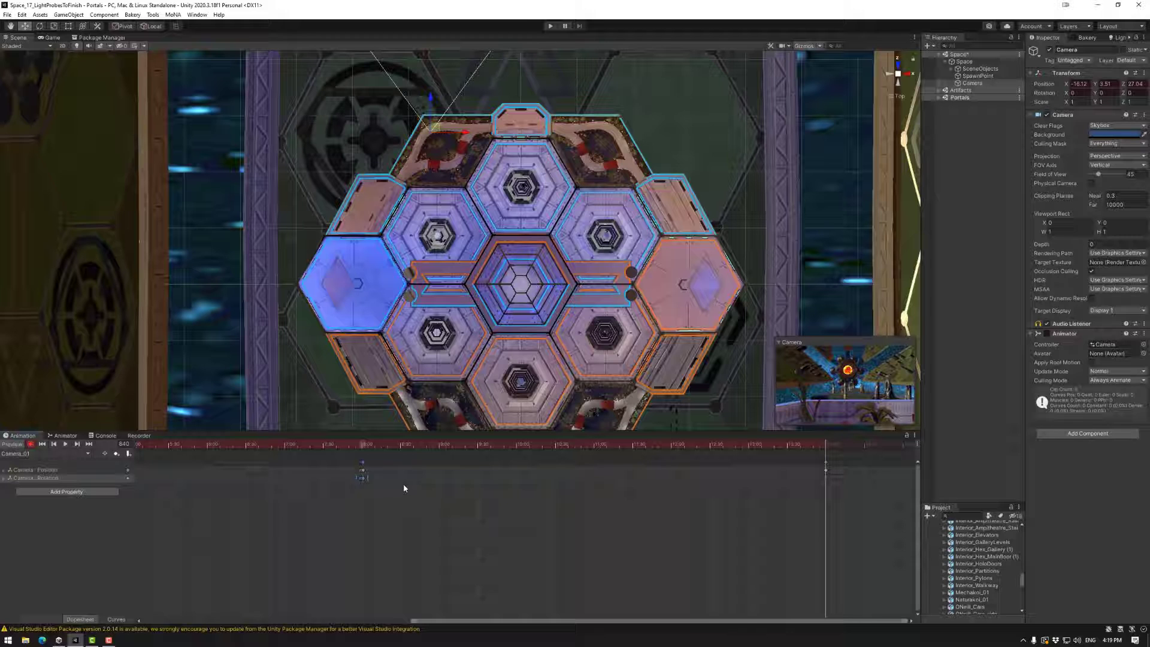
scroll(832, 477, "up", 3)
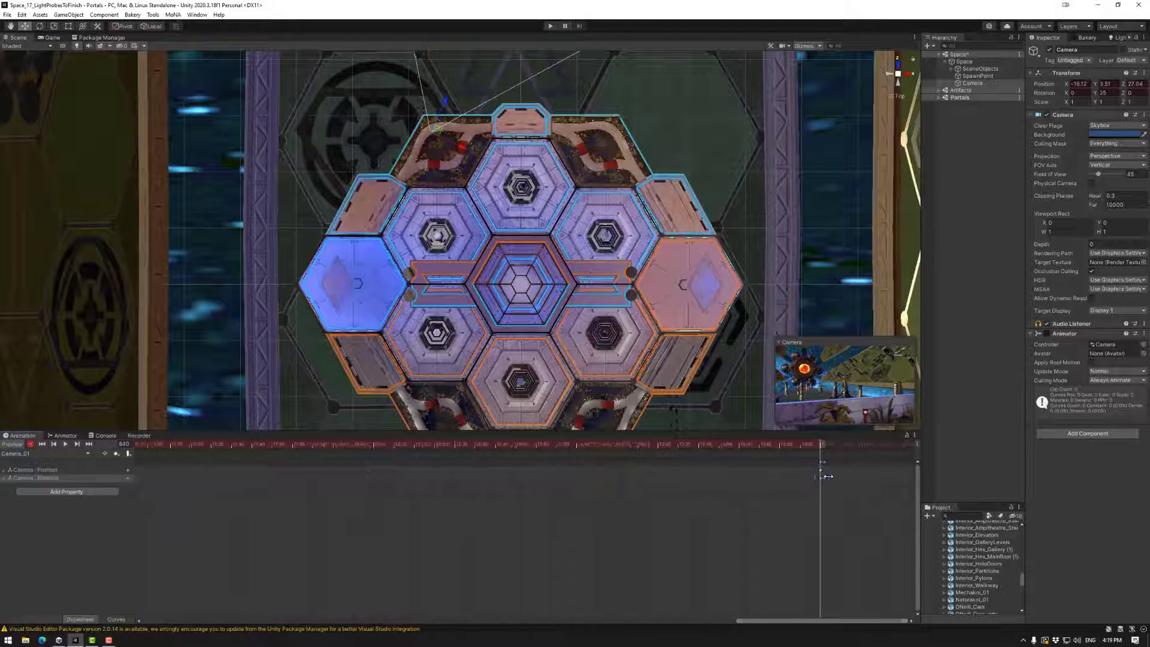
key("ctrl+z")
key("f")
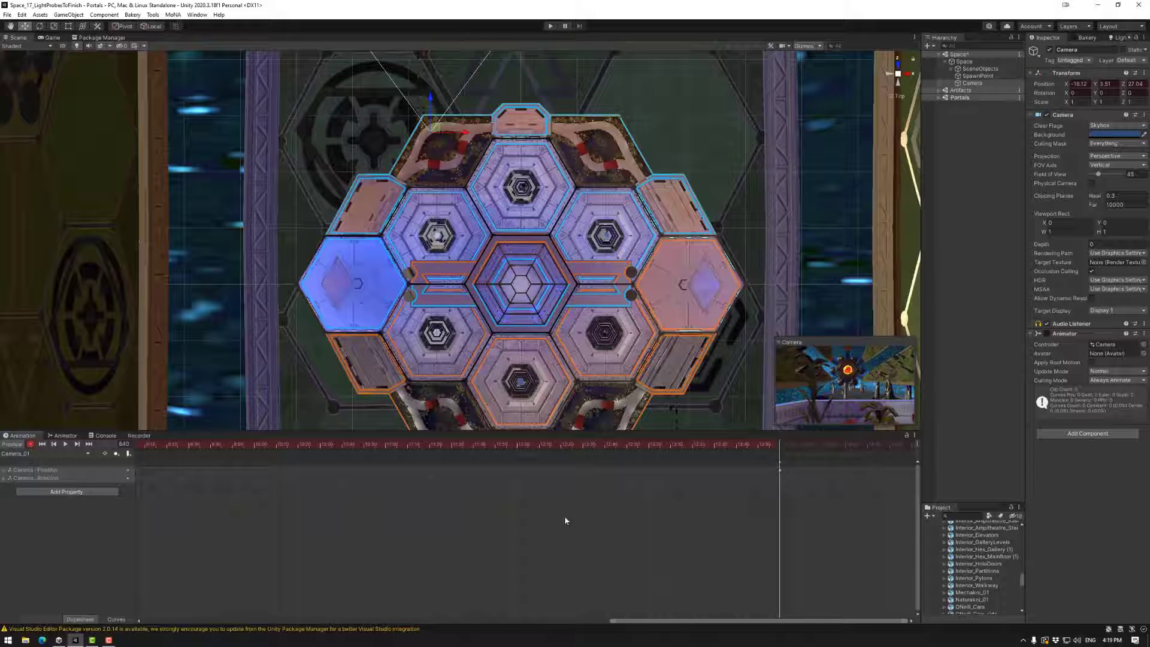
Step: Select the keys at the current time, step to frame 841, and enter play mode to preview
middle_click_drag(564, 521, 361, 516)
middle_click_drag(438, 527, 640, 545)
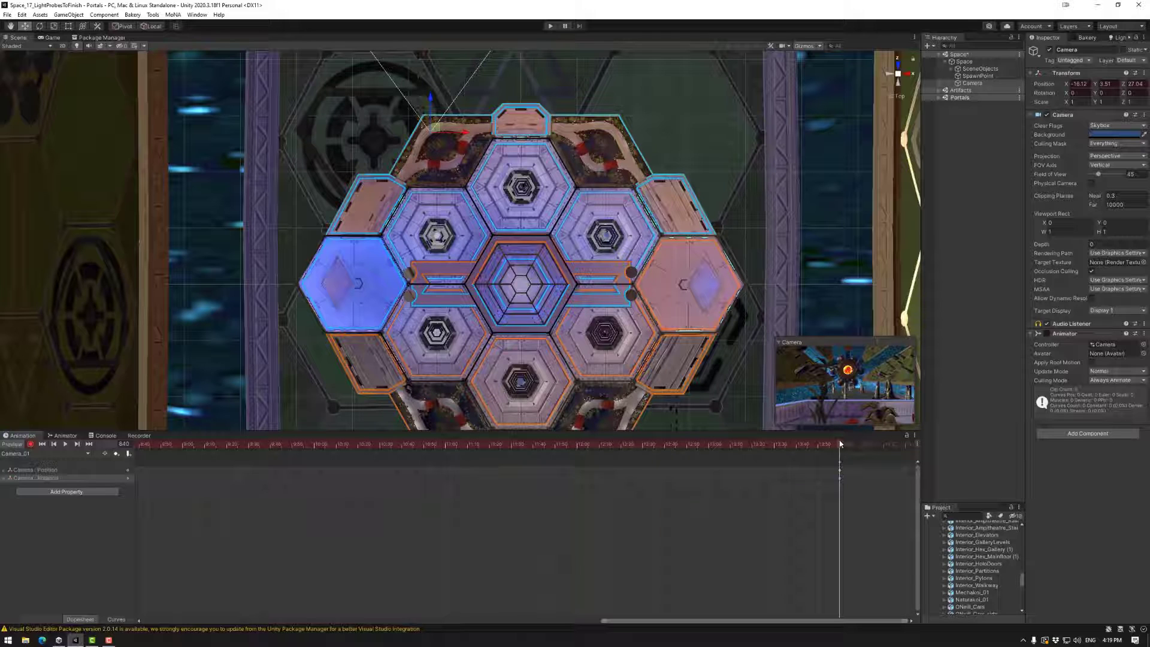
left_click(839, 469)
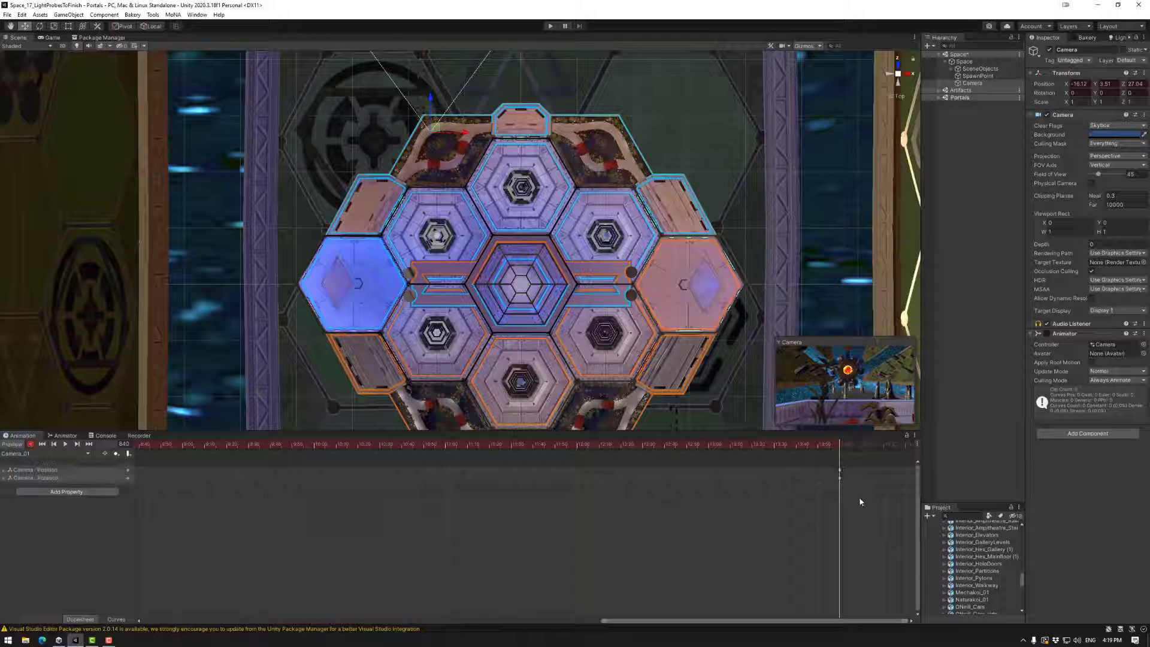
left_click(841, 444)
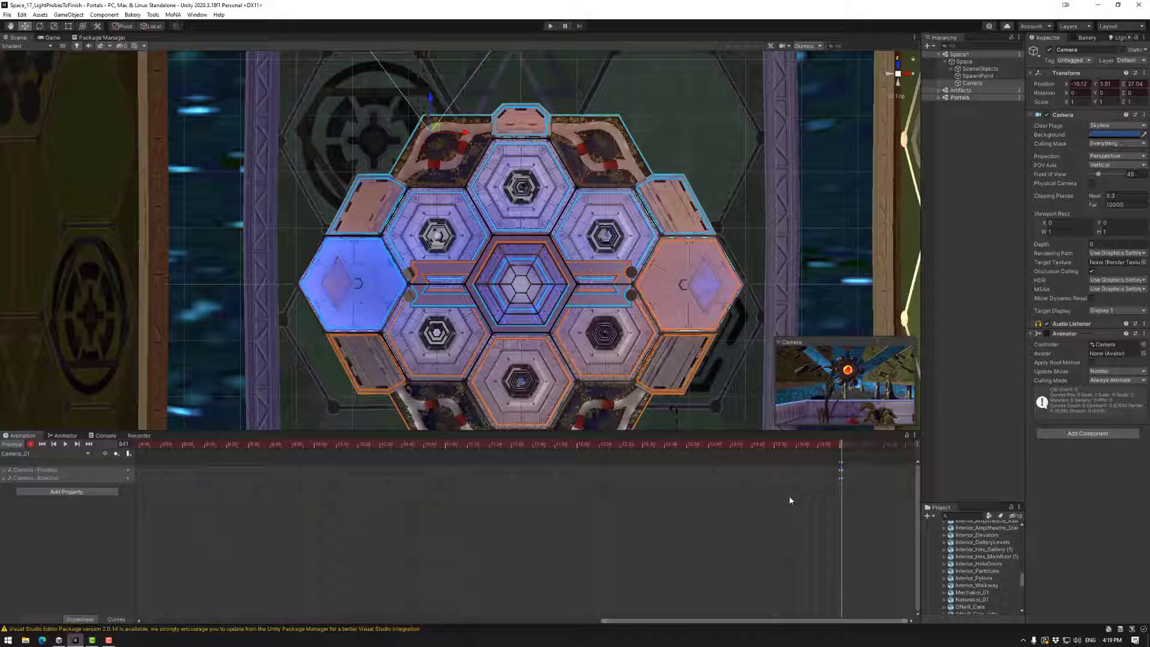
scroll(788, 495, "down", 10)
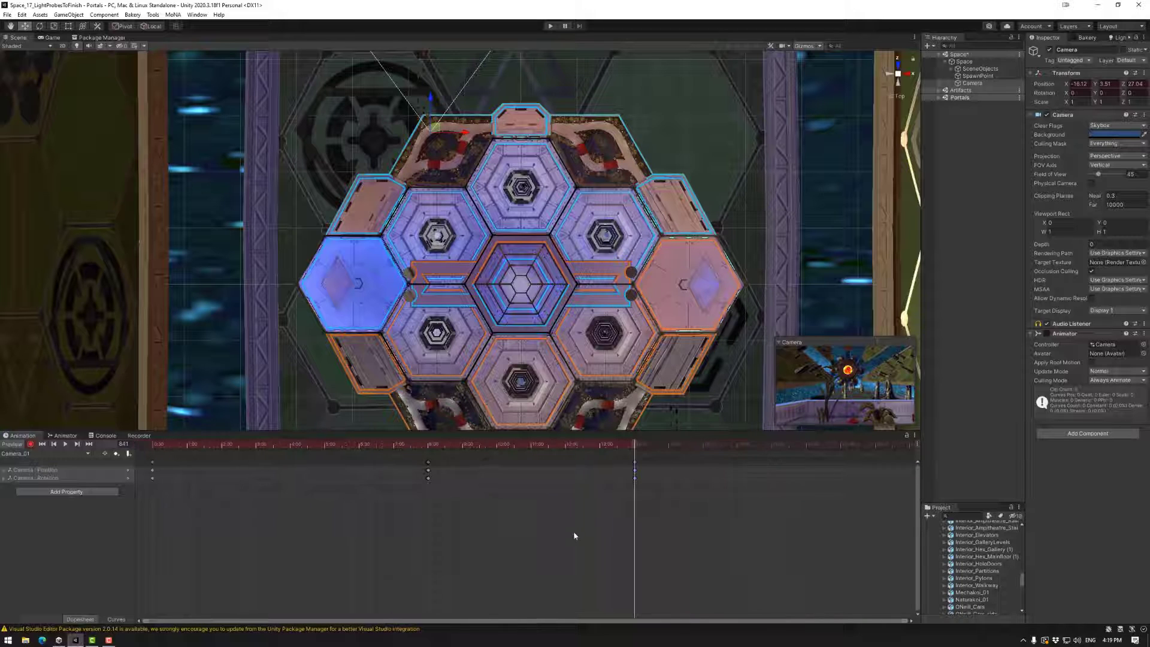
left_click(550, 26)
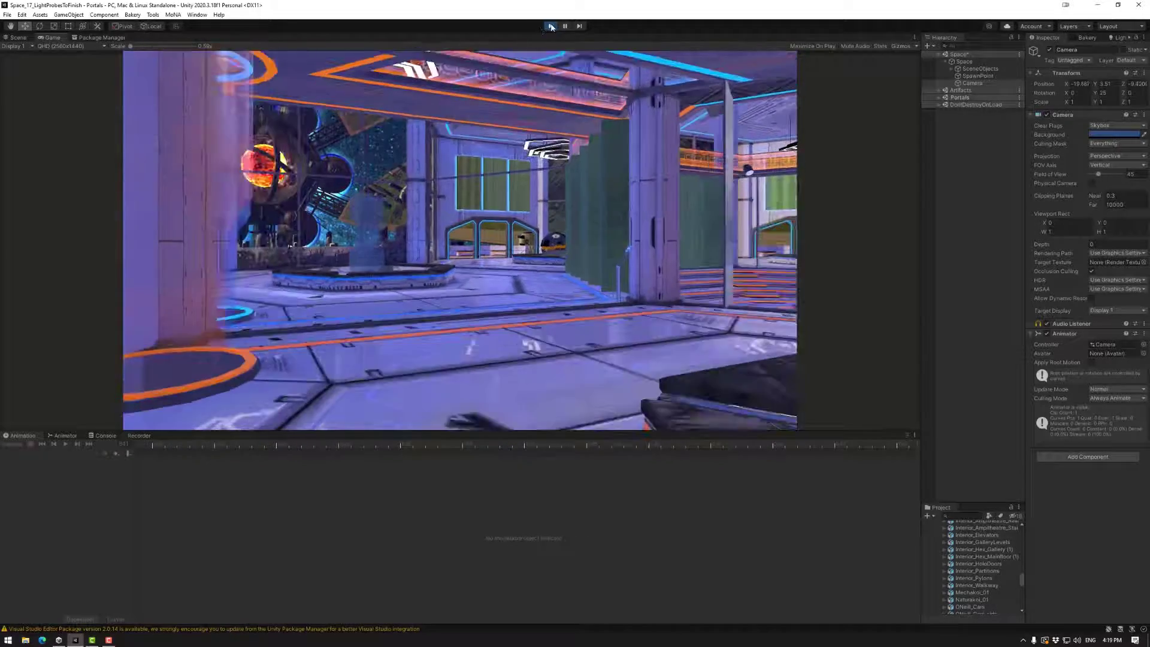
Step: Stop play mode and drag the Camera_01 clip's last keyframe later, toward 16:00
left_click(551, 26)
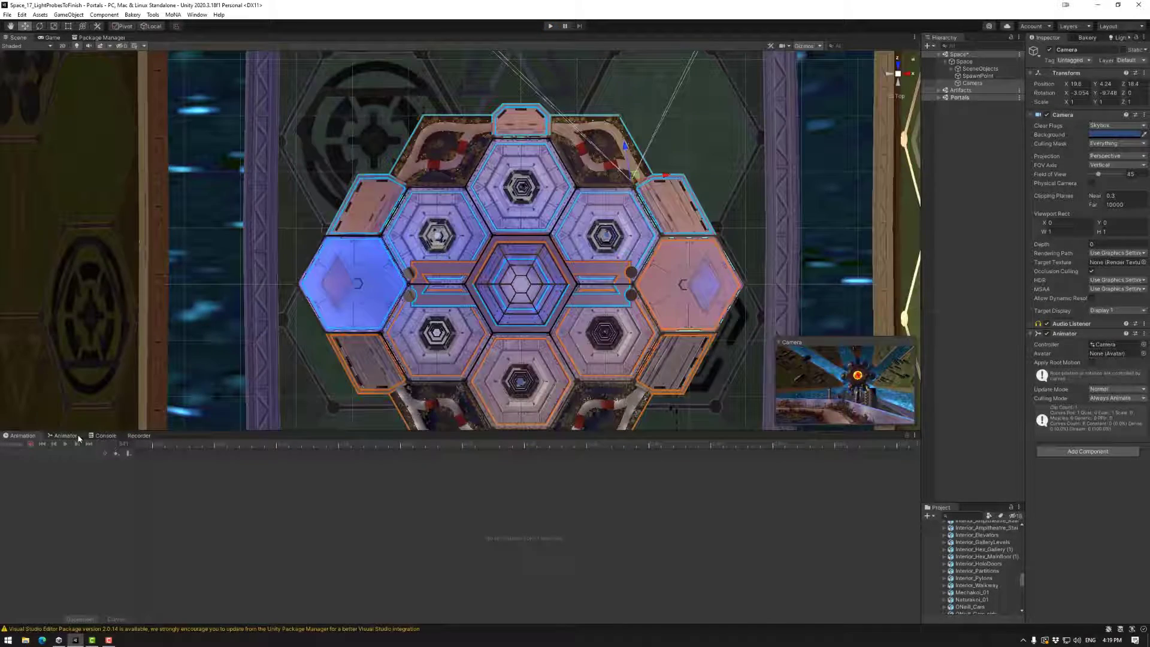
left_click(64, 436)
left_click(24, 435)
scroll(719, 494, "down", 3)
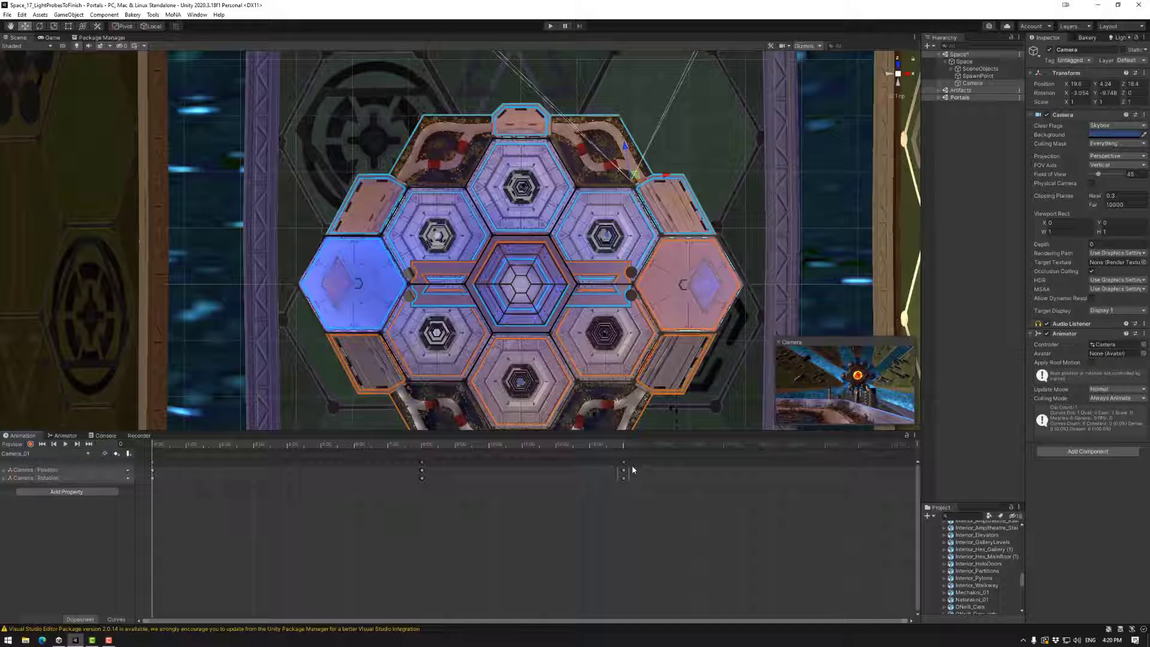
left_click_drag(624, 473, 642, 474)
left_click_drag(691, 473, 691, 473)
Step: At frame 961, turn on recording and move the camera down-left to key its position
scroll(712, 479, "up", 8)
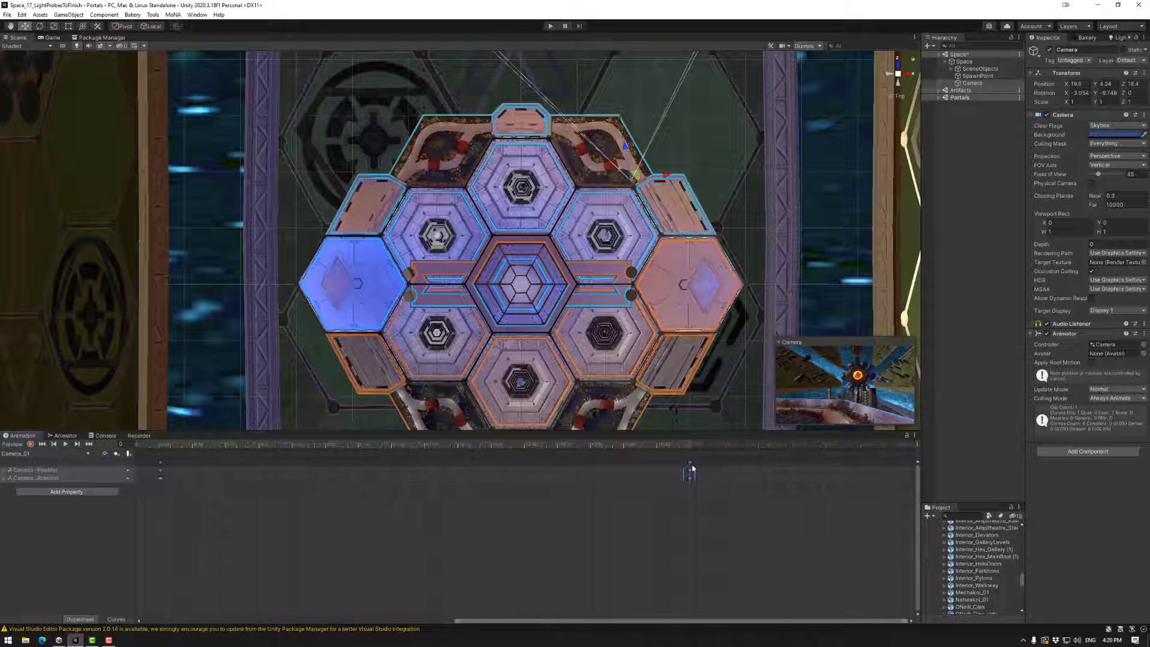
scroll(713, 479, "up", 3)
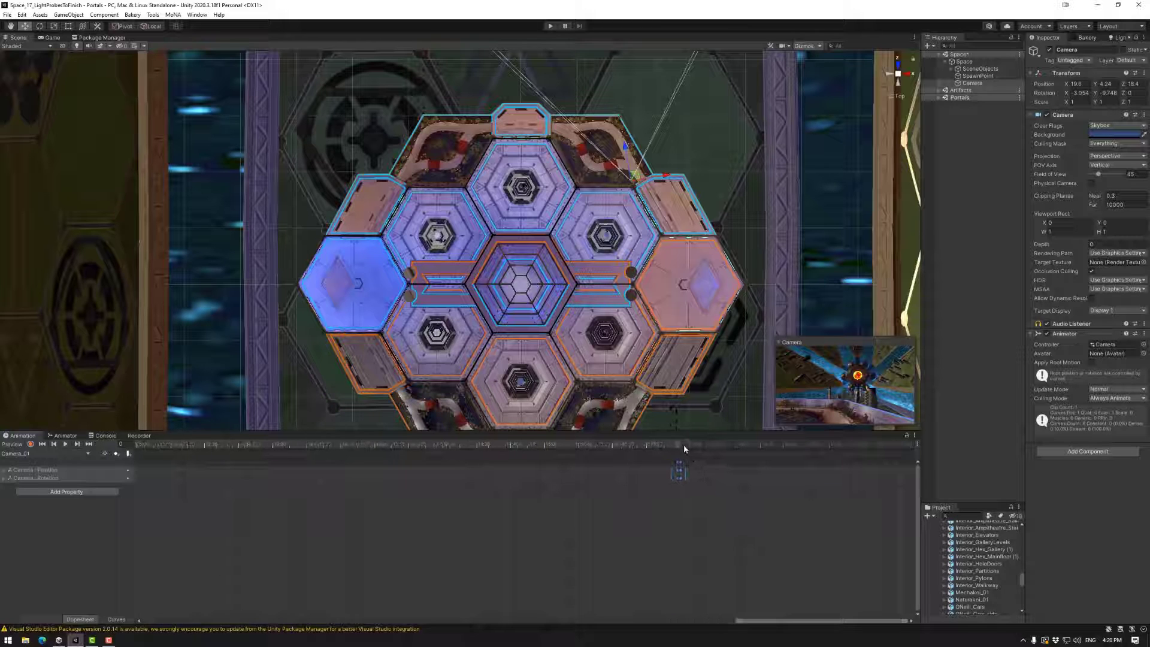
left_click_drag(684, 444, 684, 443)
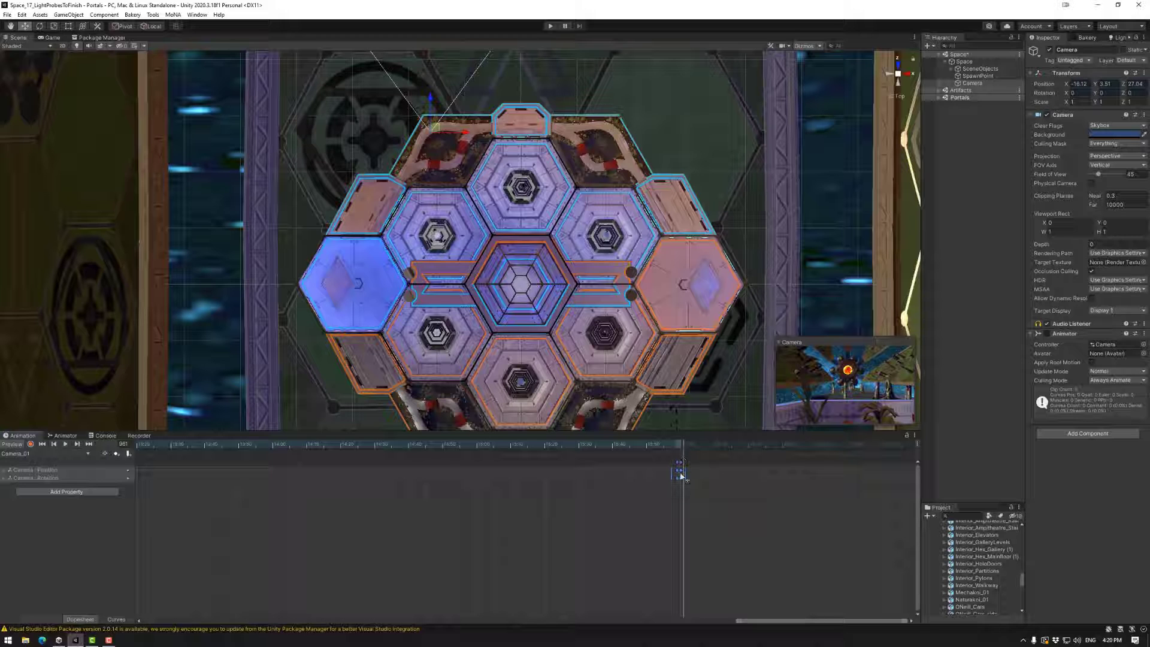
left_click(30, 444)
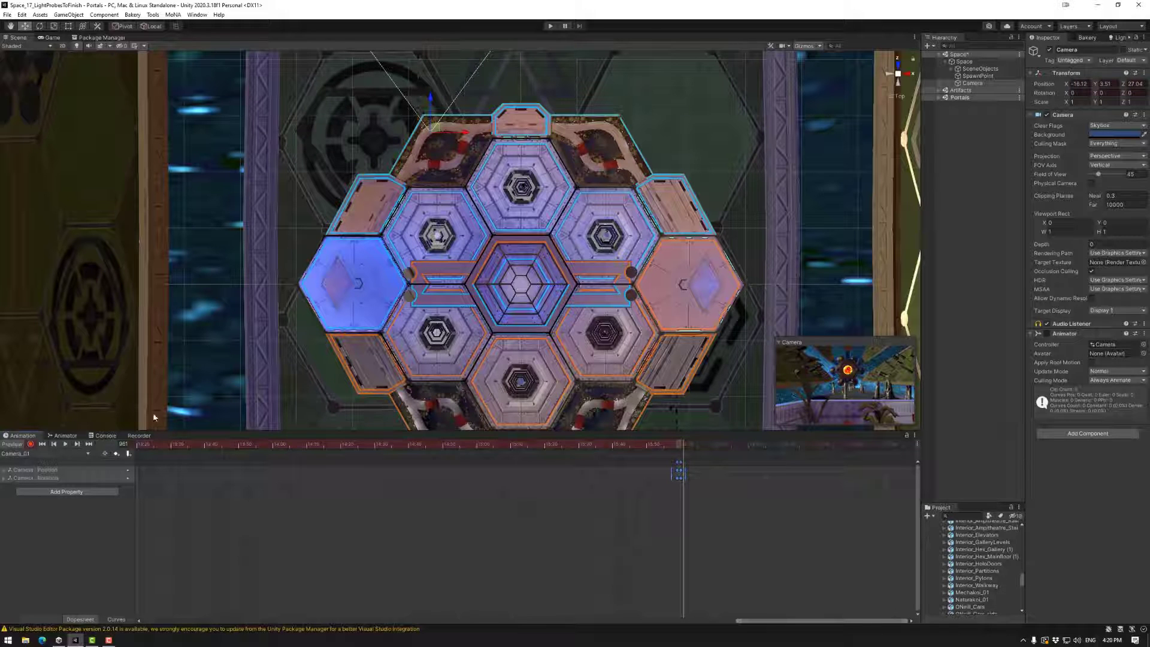
left_click_drag(438, 129, 376, 246)
Step: Switch to the rotate tool, advance to frame 1140, and orbit to see the building side-on
key("e")
key("w")
key("e")
left_click_drag(684, 448, 838, 448)
left_click_drag(702, 412, 511, 253, "alt")
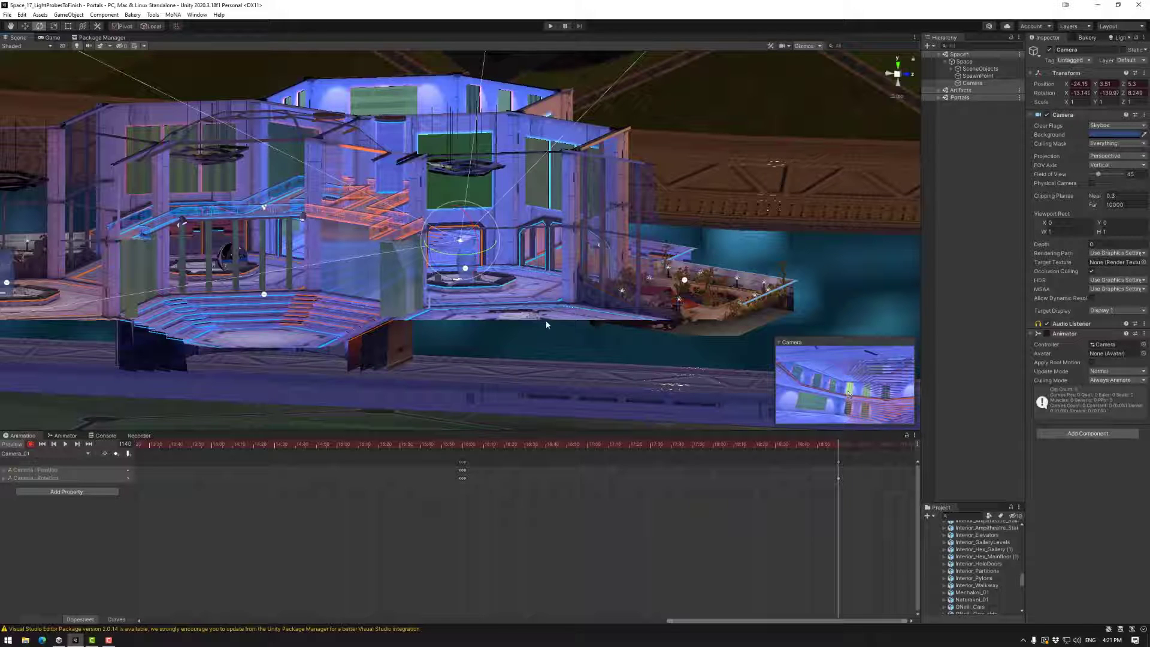
Step: Undo the last rotation, then key the camera at Rotation X -13.08 and Y -136.81
key("ctrl+z")
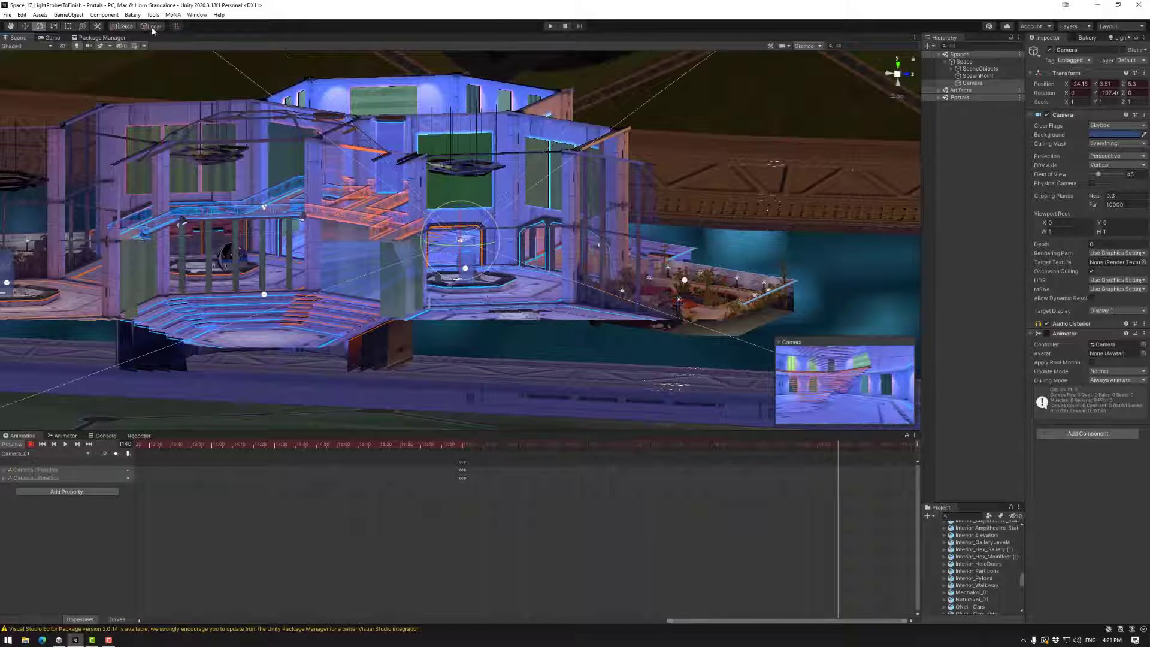
left_click(152, 26)
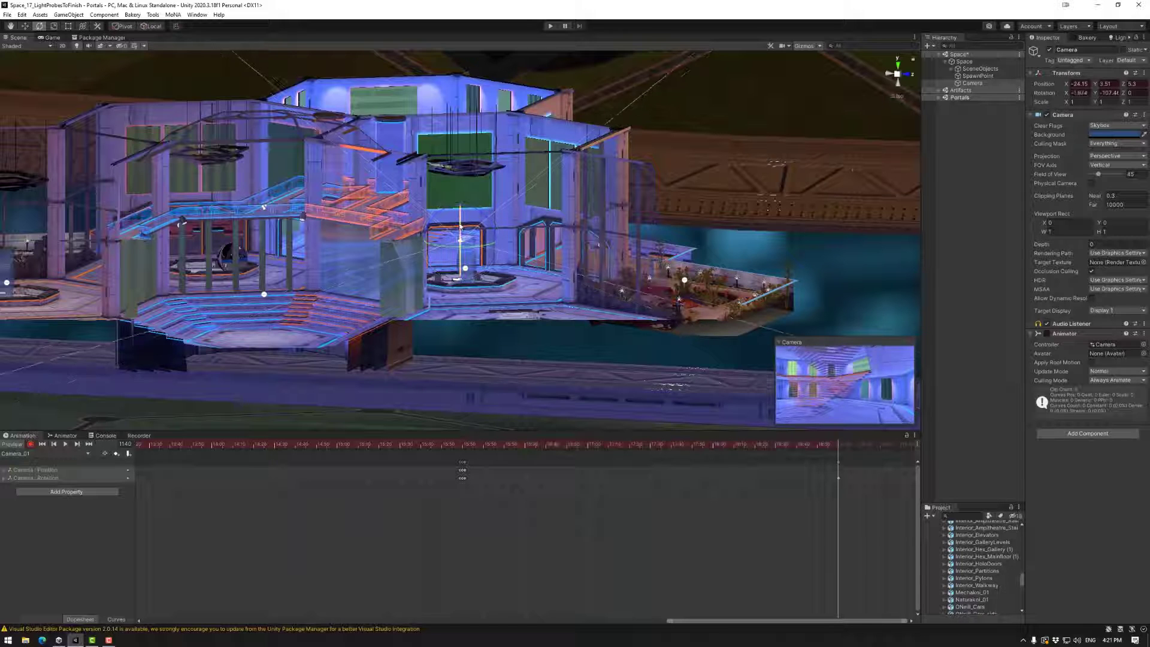
left_click_drag(460, 224, 463, 233)
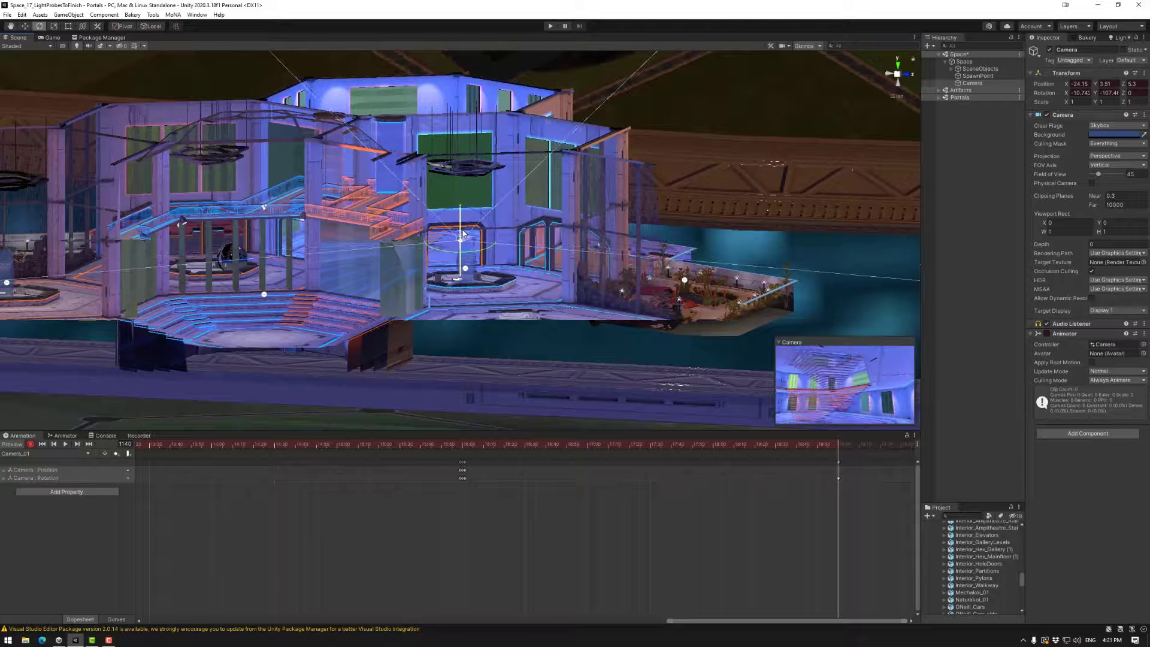
left_click(151, 26)
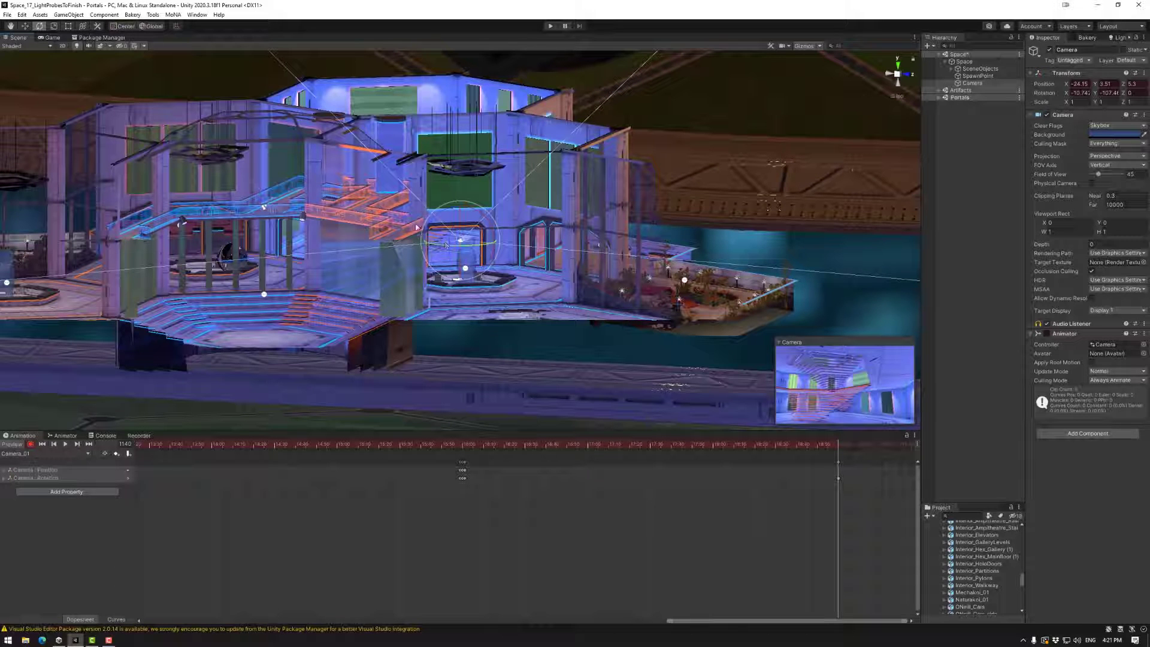
left_click_drag(470, 250, 516, 250)
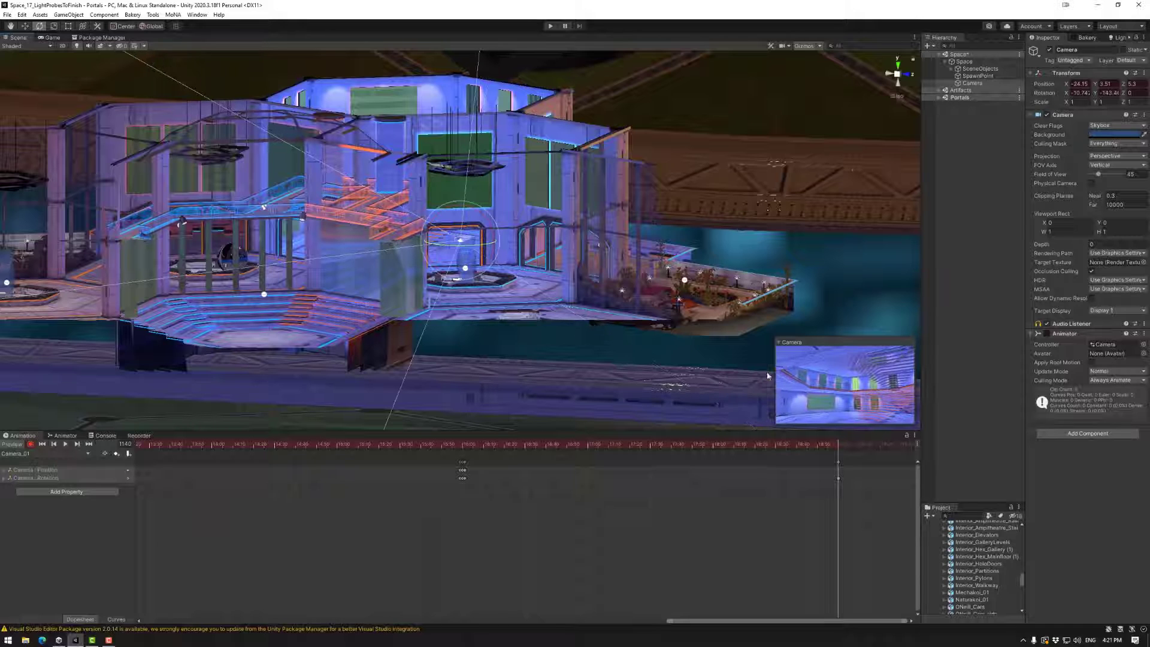
Step: Scrub between frames 982 and 1059 to review the turn, selecting the keys there
left_click_drag(836, 447, 528, 442)
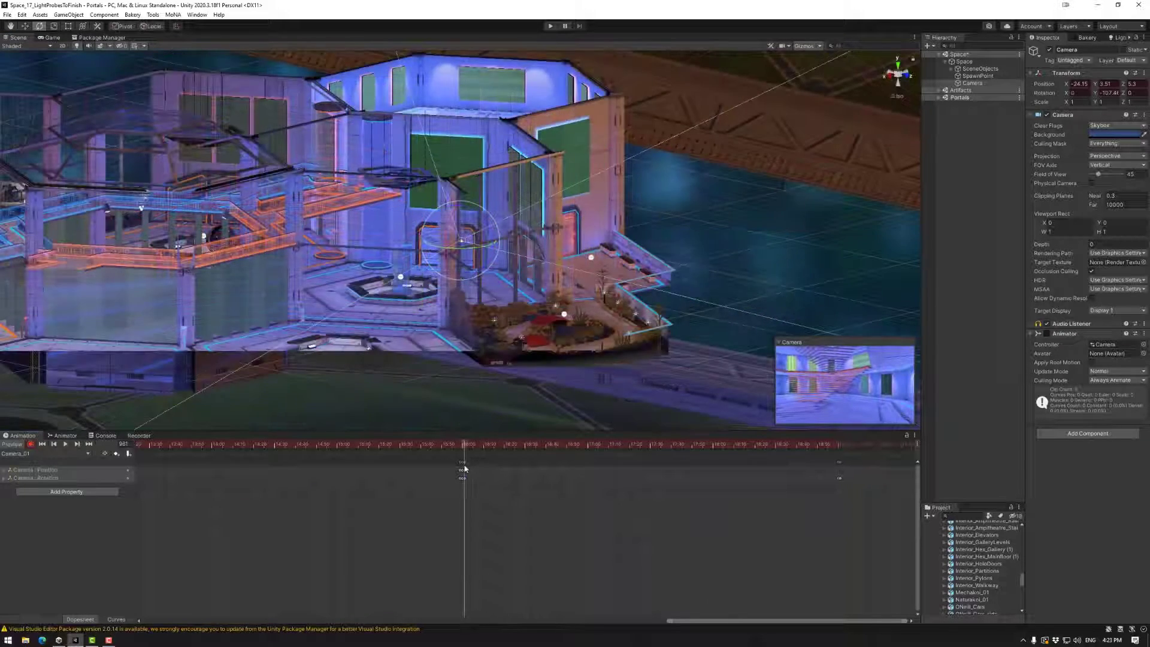
left_click(462, 470)
mouse_move(477, 469)
left_mouse_down()
mouse_move(839, 469)
mouse_move(467, 464)
left_mouse_up()
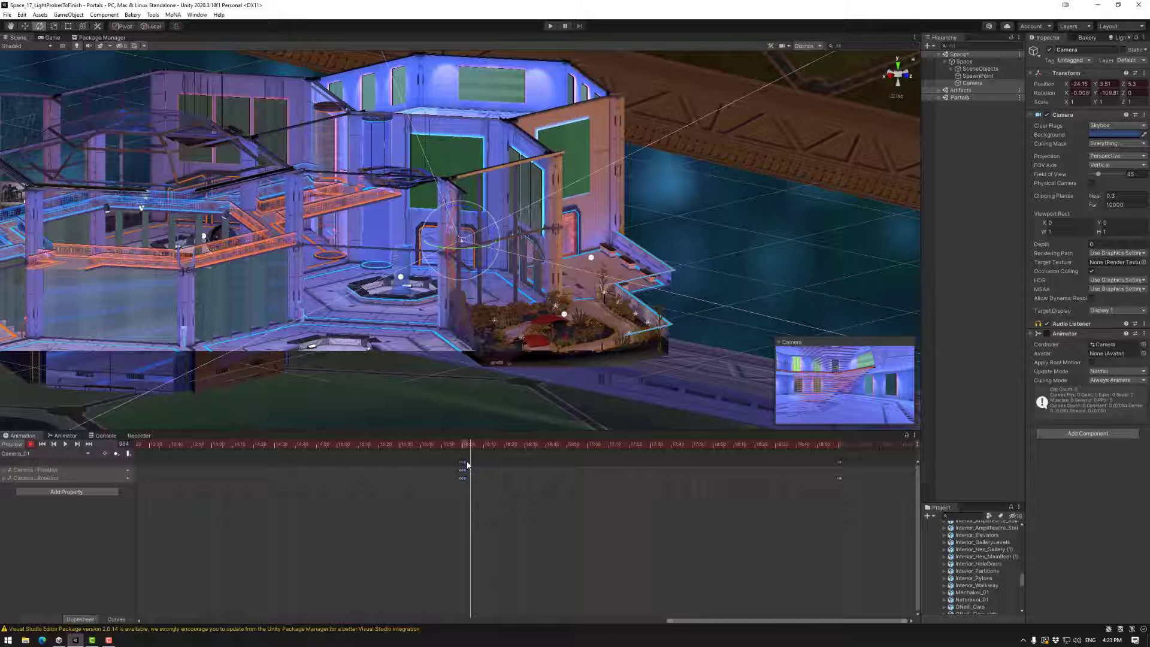
Step: Set Flat tangents on the first and last camera keyframes and scrub to preview the ending
right_click(467, 465)
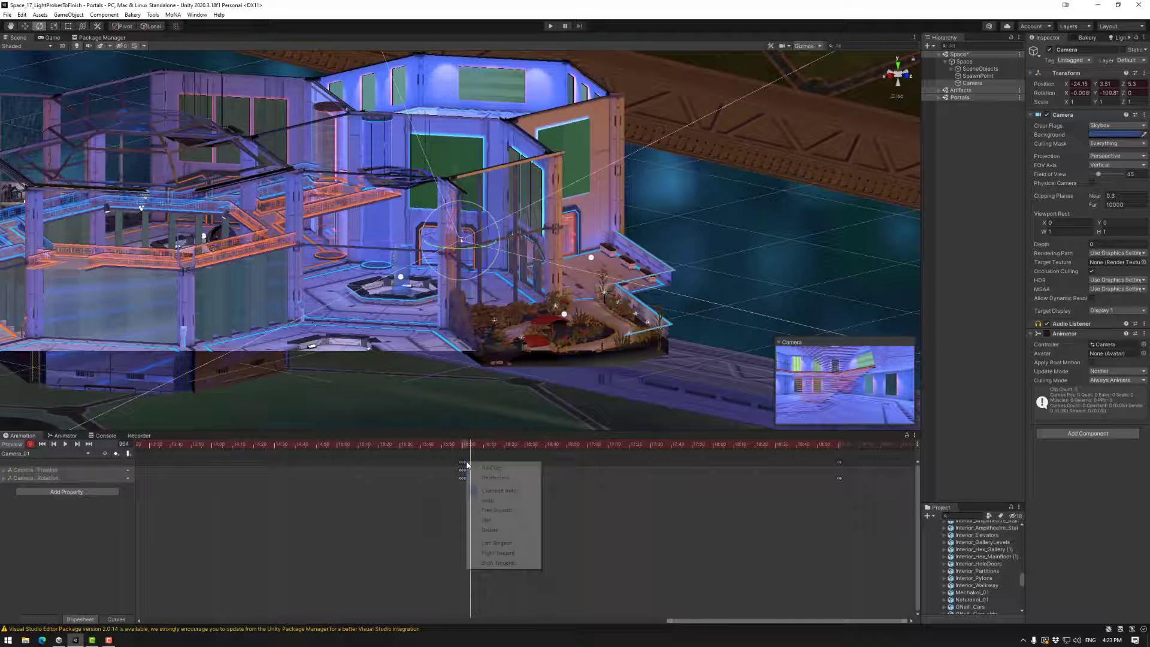
left_click(494, 522)
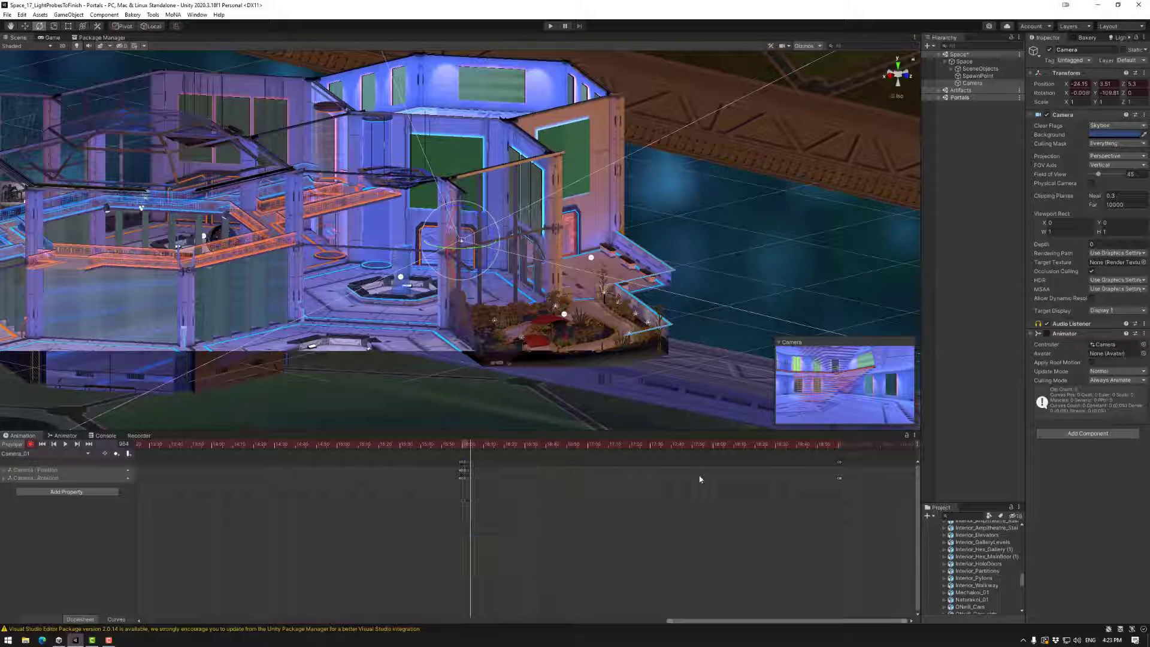
right_click(838, 462)
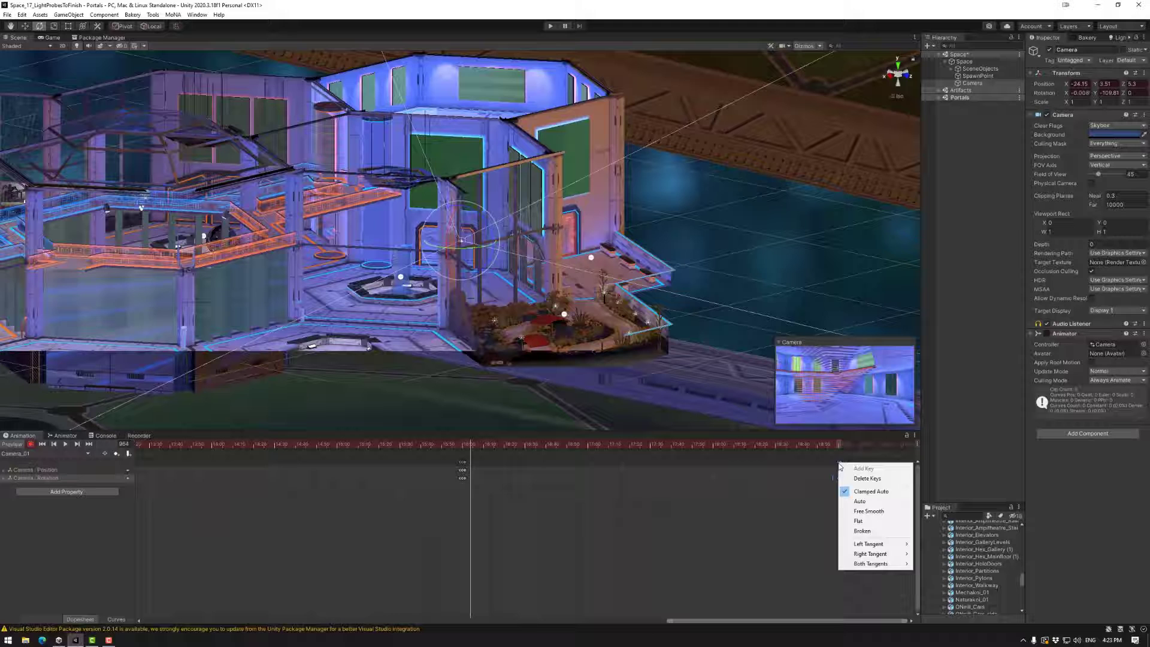
left_click(866, 521)
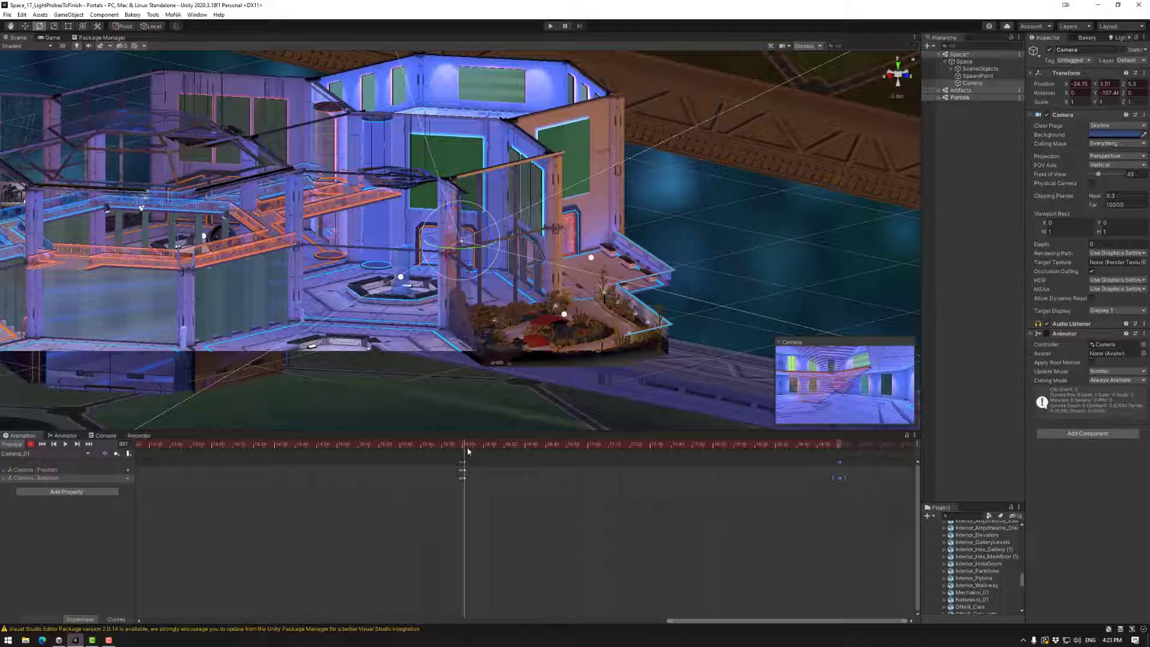
mouse_move(473, 448)
left_mouse_down()
mouse_move(832, 462)
mouse_move(465, 462)
left_mouse_up()
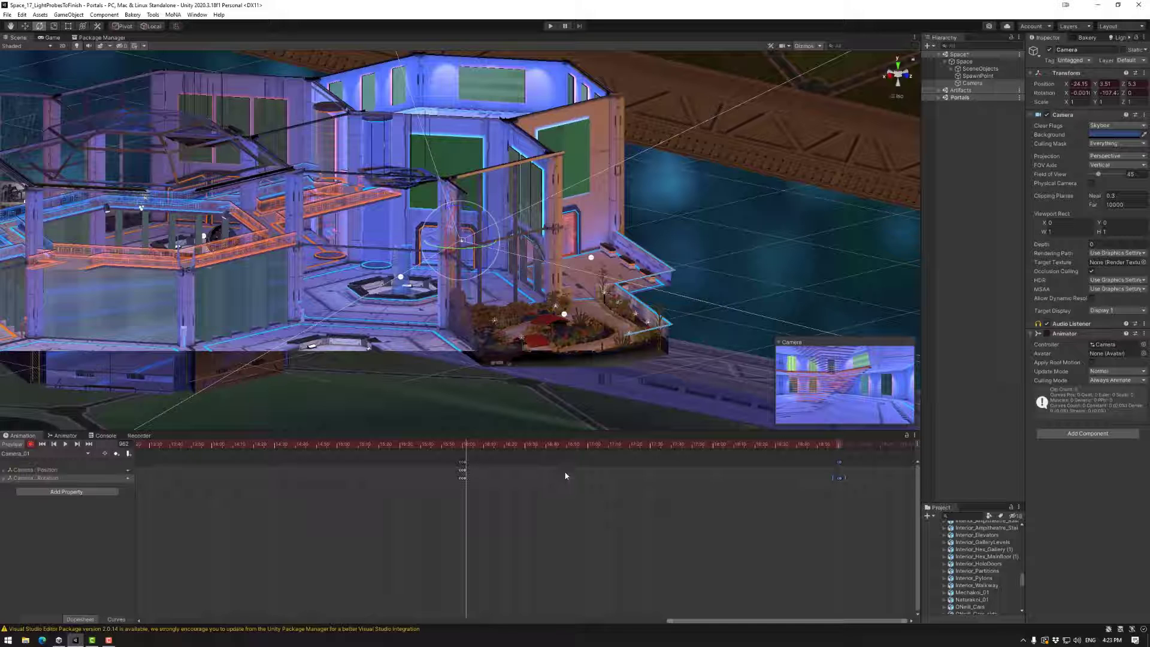
Step: Preview the clip midway, then start the Recorder with F10 to capture the 0–19 s MP4
left_click(139, 435)
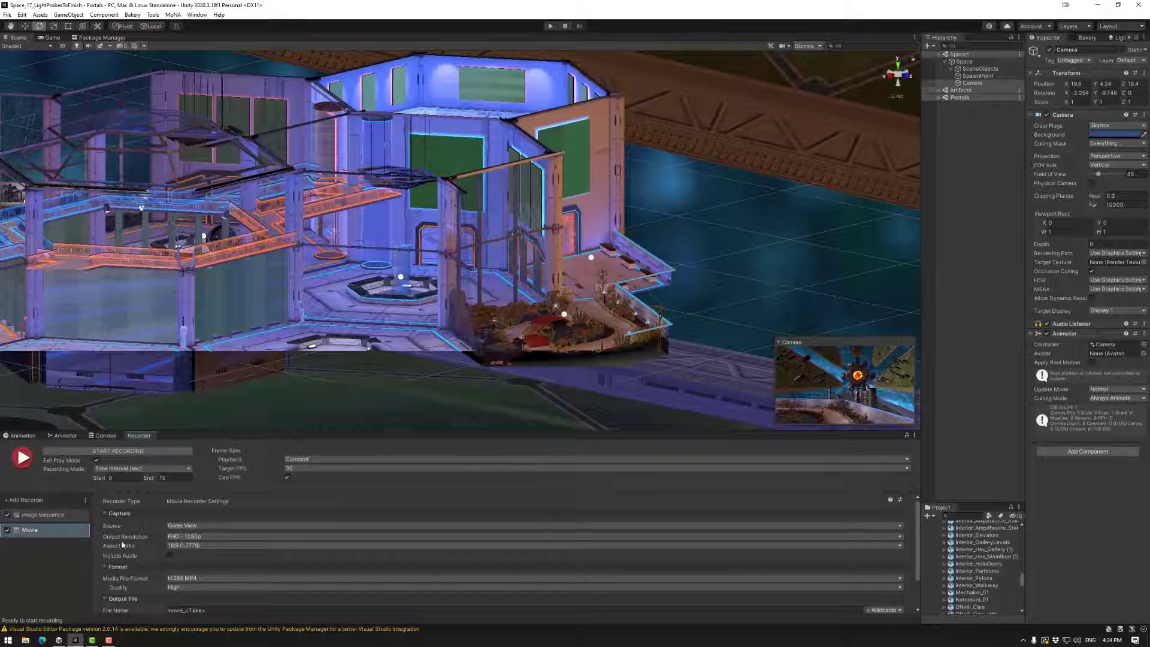
left_click(23, 435)
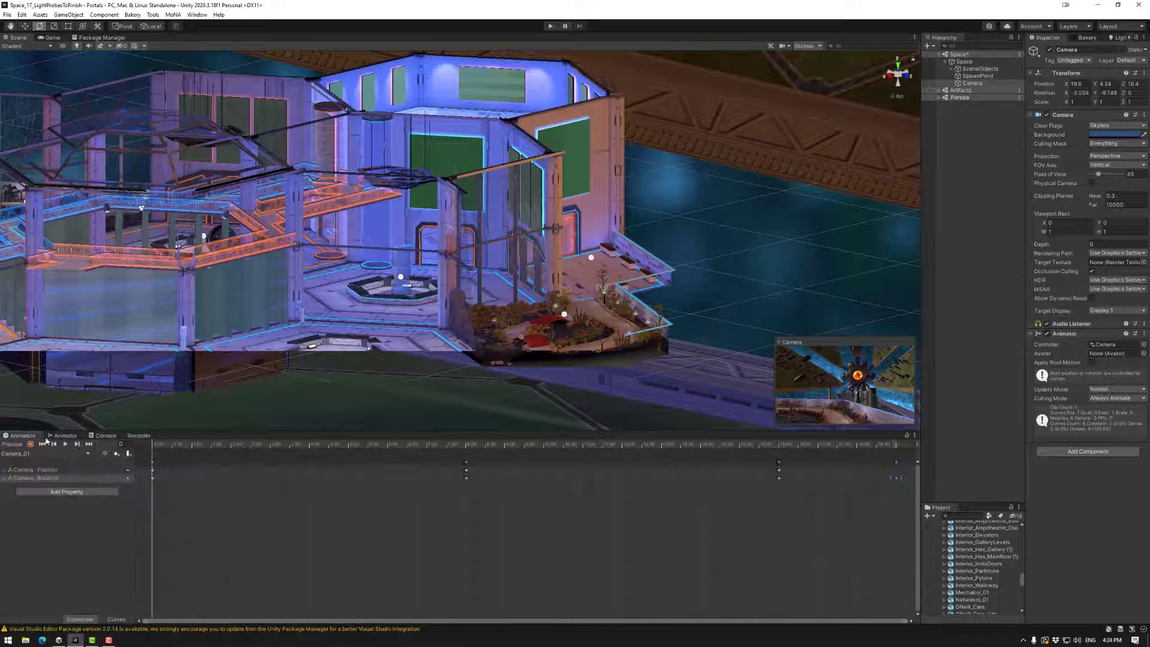
scroll(569, 501, "down", 3)
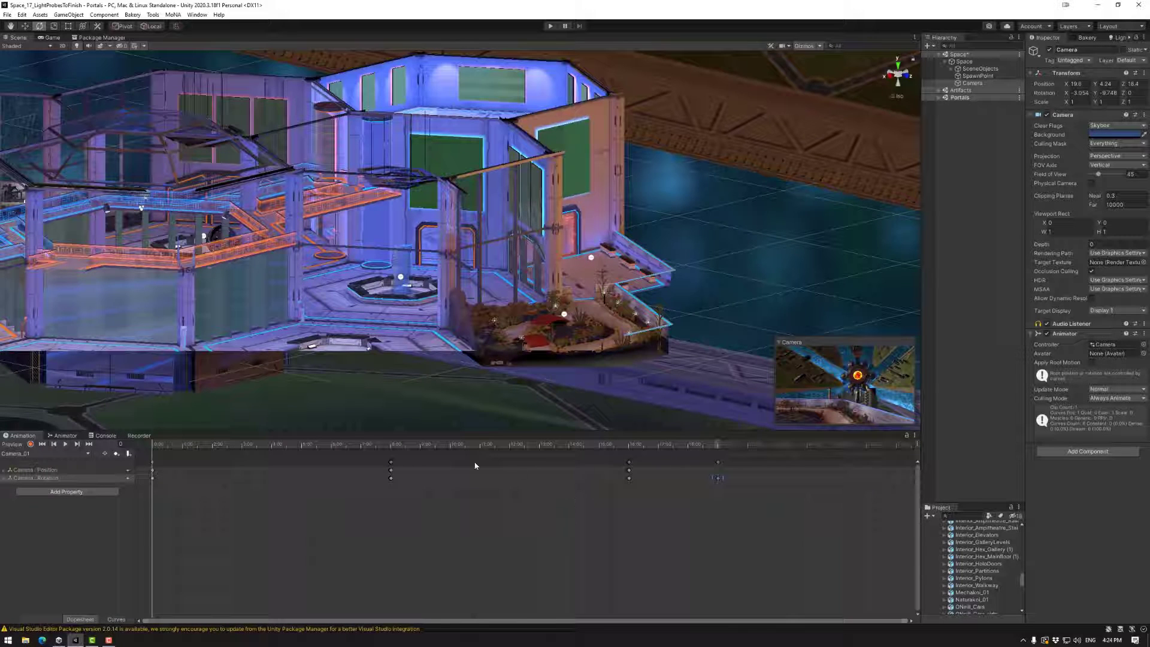
left_click_drag(526, 443, 717, 444)
left_click(139, 436)
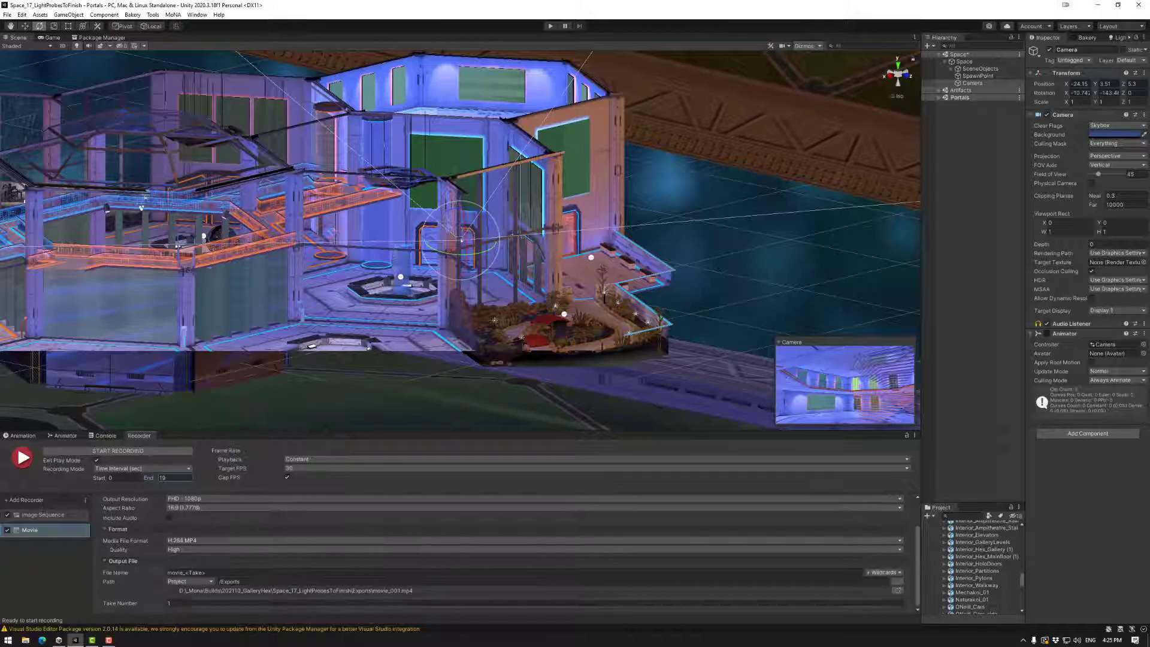
key("F10")
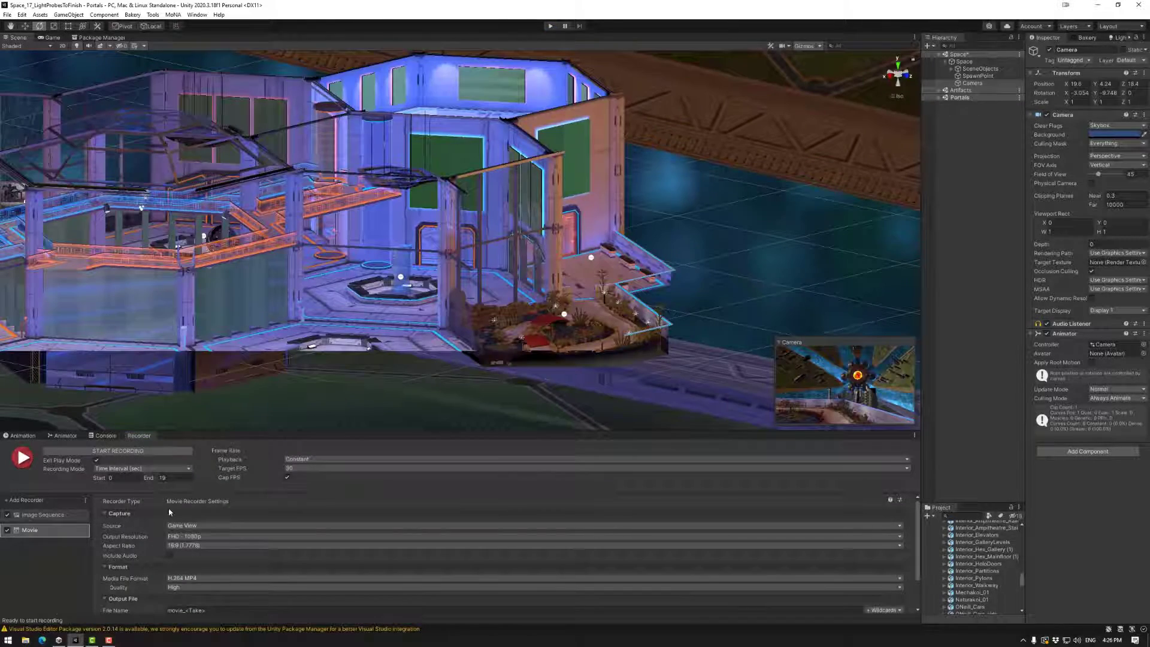
Step: Open File Explorer and browse to the Space_17_LightProbesToFinish project's Exports folder
left_click(25, 640)
double_click(384, 359)
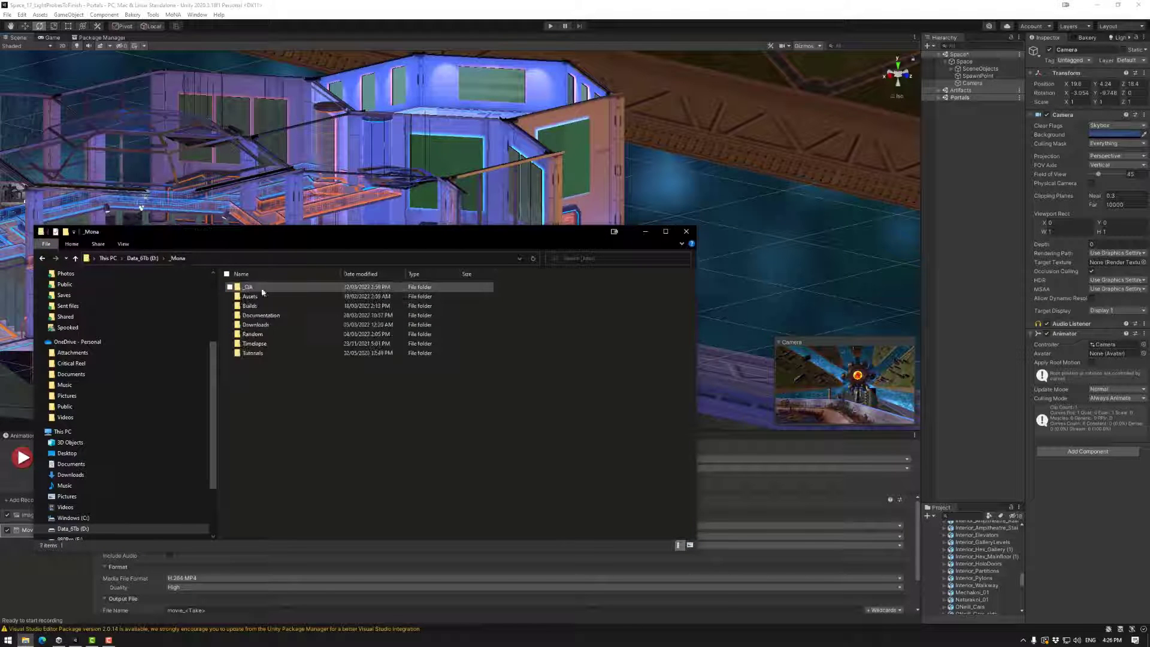
double_click(252, 306)
double_click(257, 325)
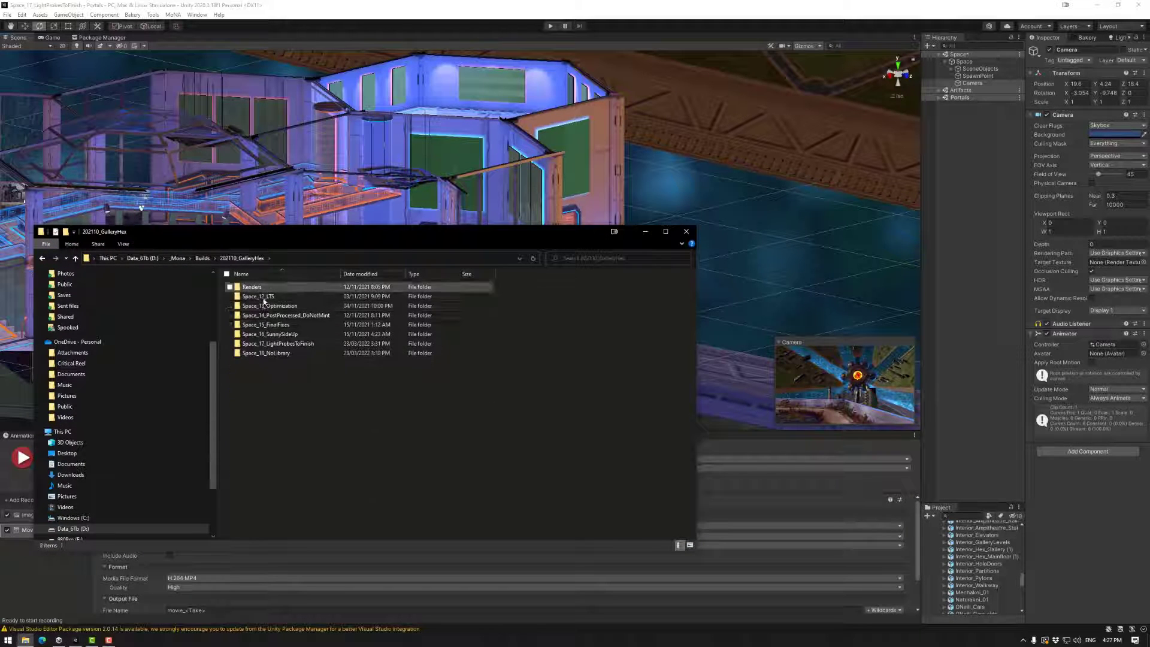
double_click(278, 344)
double_click(258, 304)
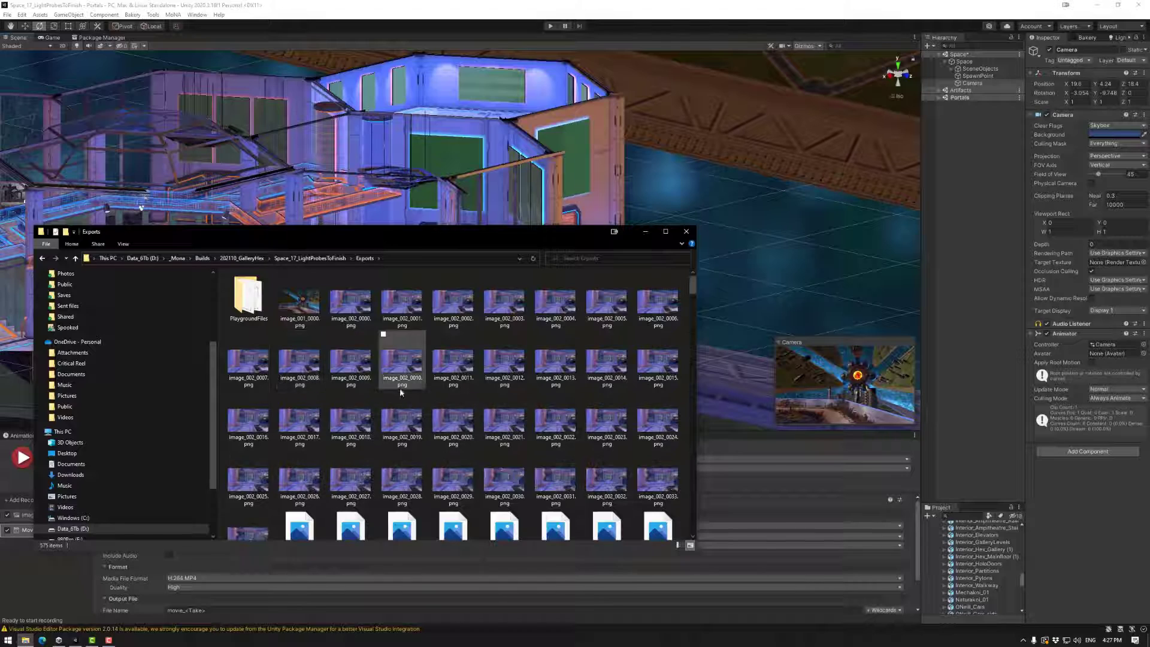
left_click_drag(299, 231, 385, 106)
Step: Select movie_001.mp4, turn off the Image Sequence recorder, and play the movie
key("End")
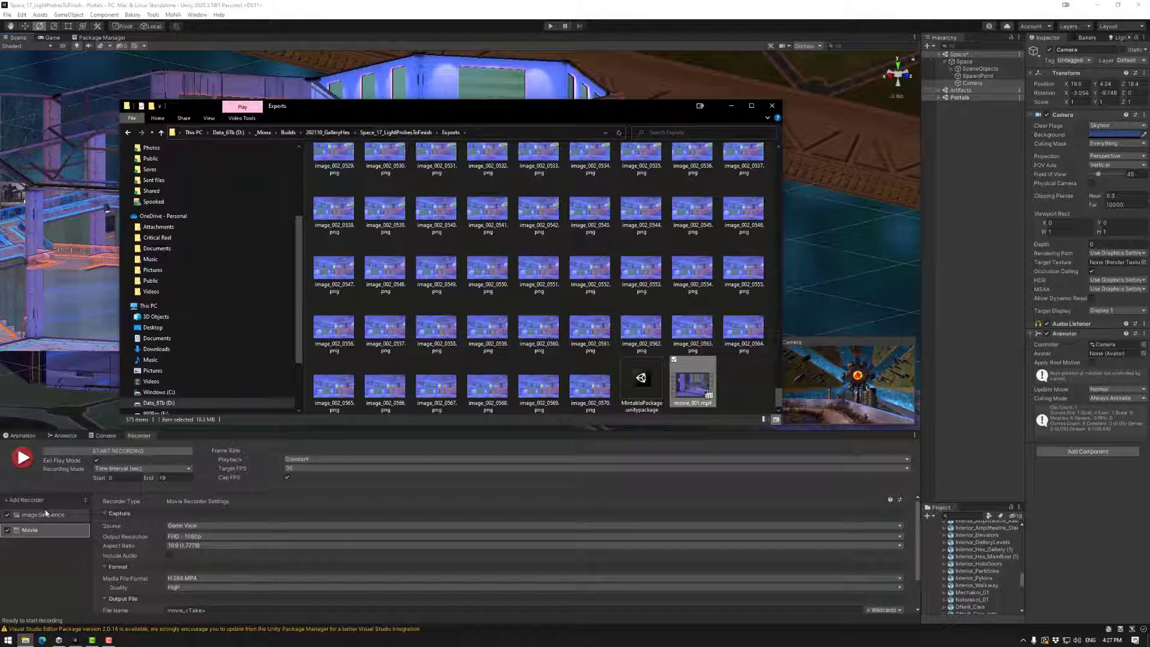
left_click(8, 515)
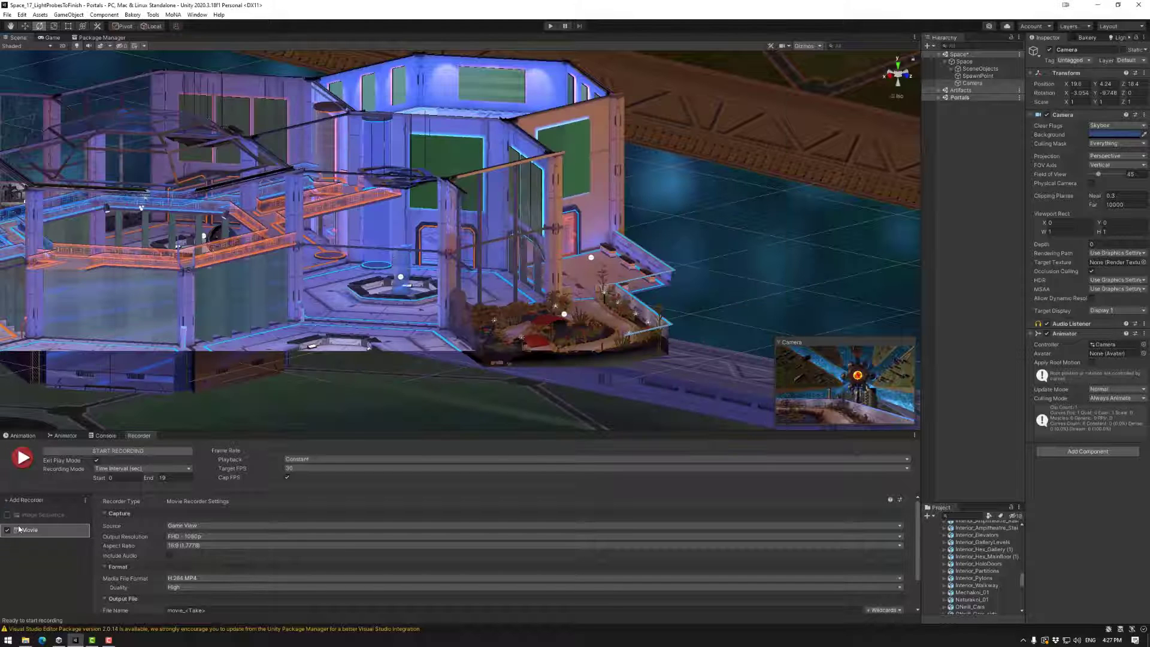
left_click(26, 640)
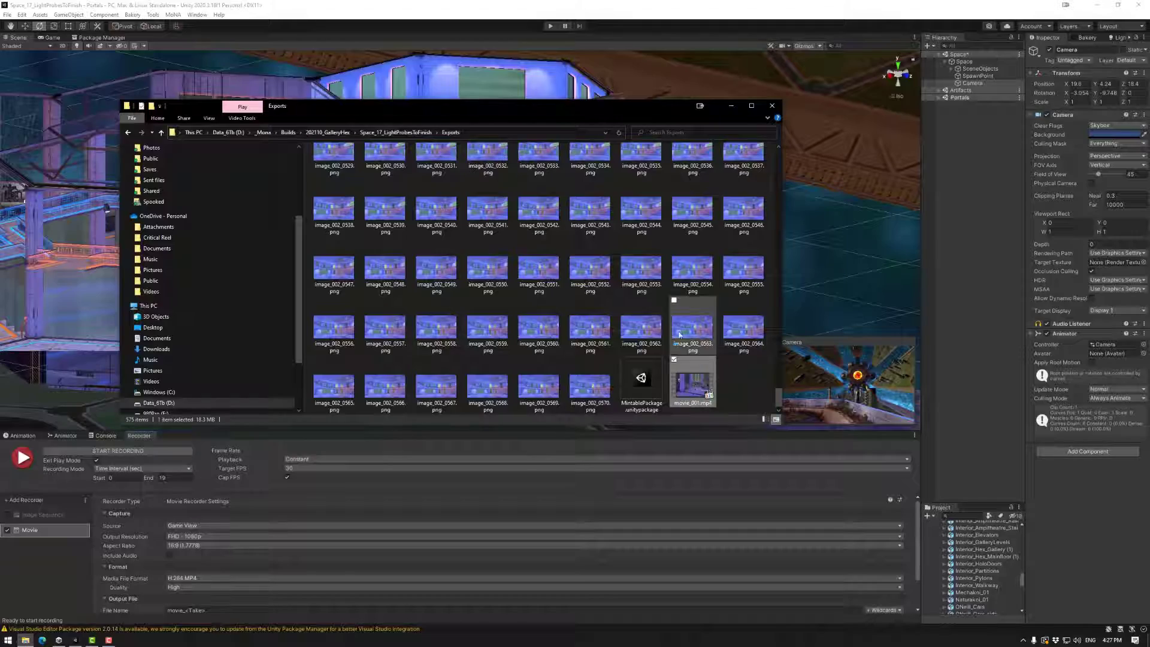
key("Return")
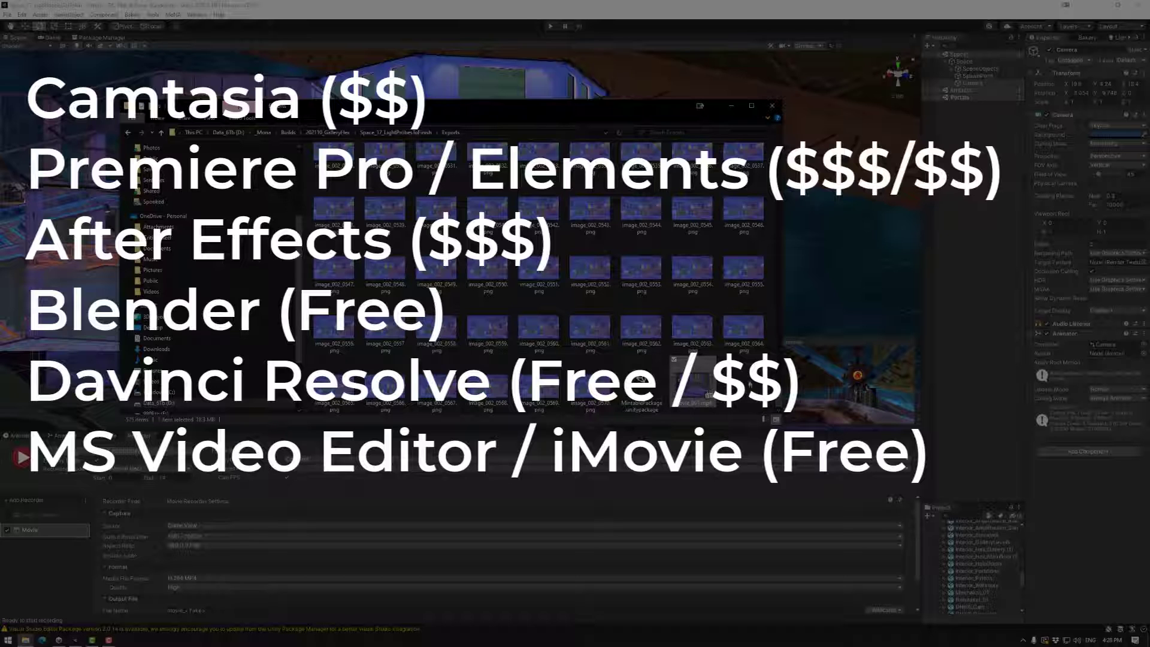
Step: Select all the exported PNG frames in Exports and permanently delete them
scroll(599, 335, "up", 15)
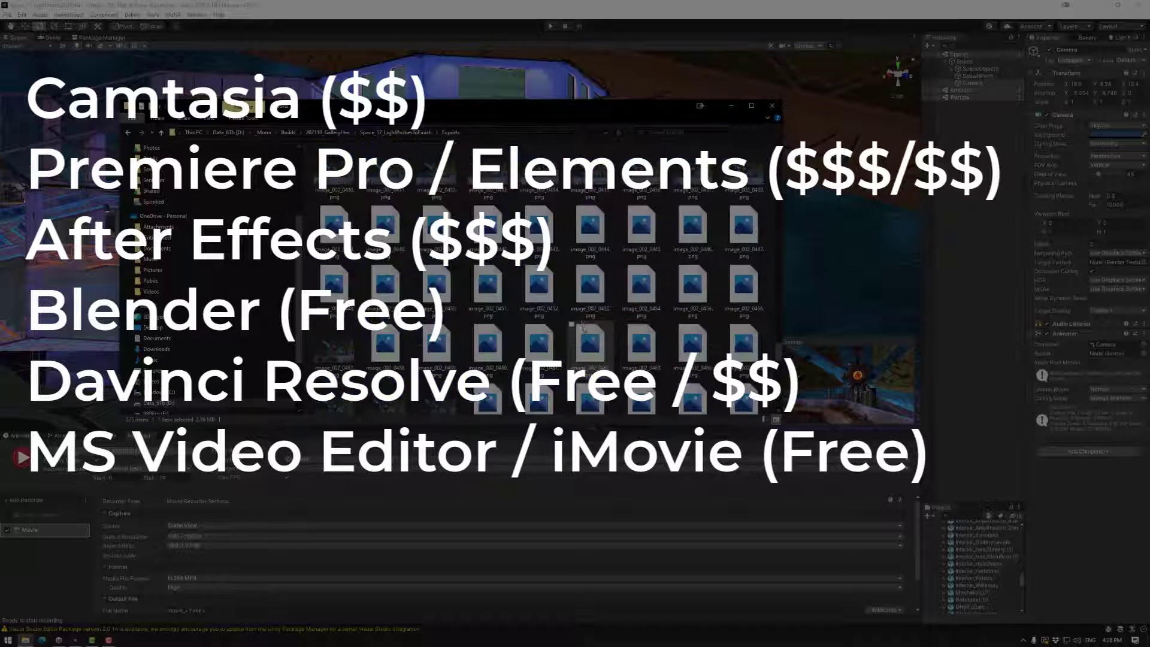
left_click(560, 298)
key("Home")
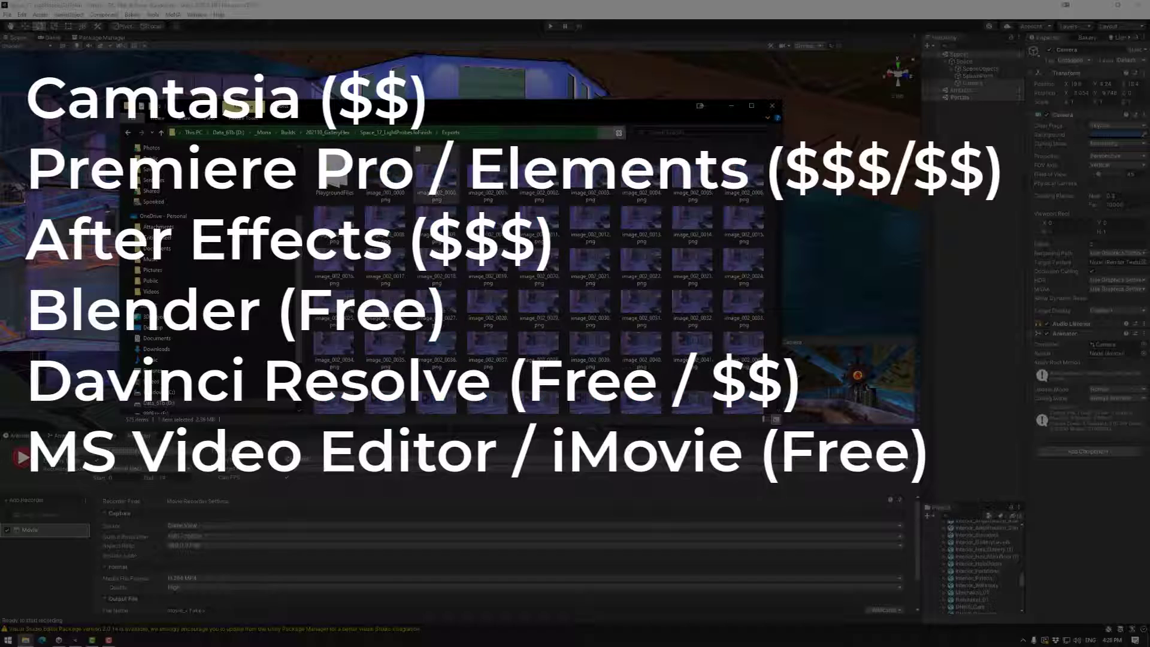
key("ctrl+a")
key("Delete")
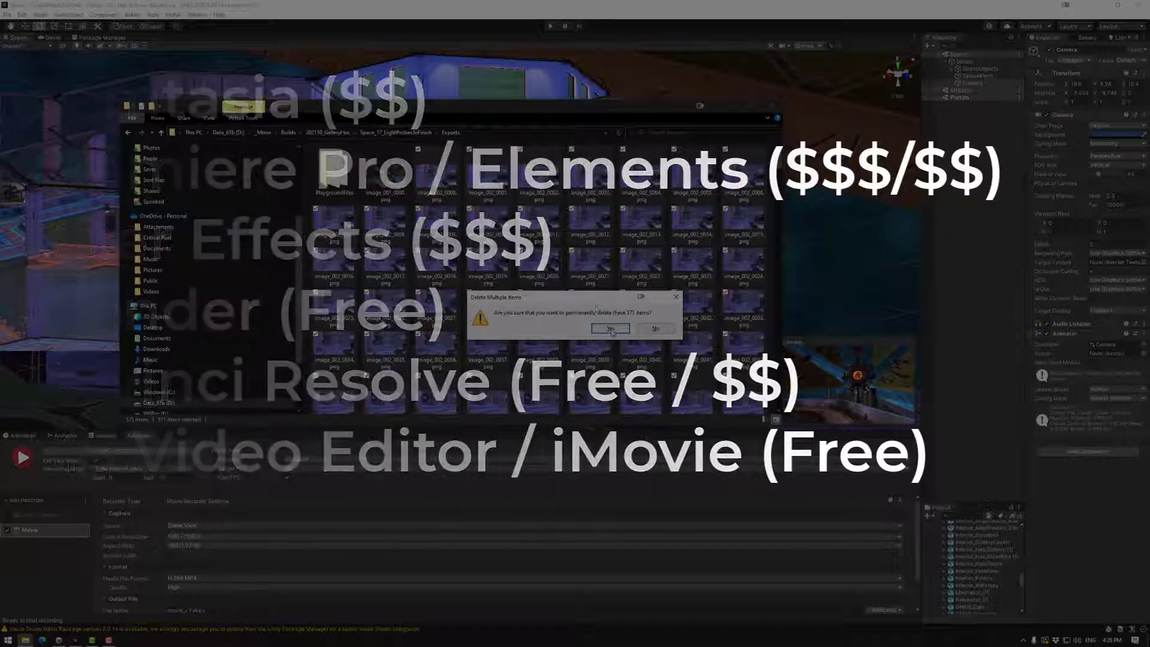
key("Return")
Step: Check movie_001.mp4's size, select the leftover image_001_0000.png, and close the window
left_click(490, 175)
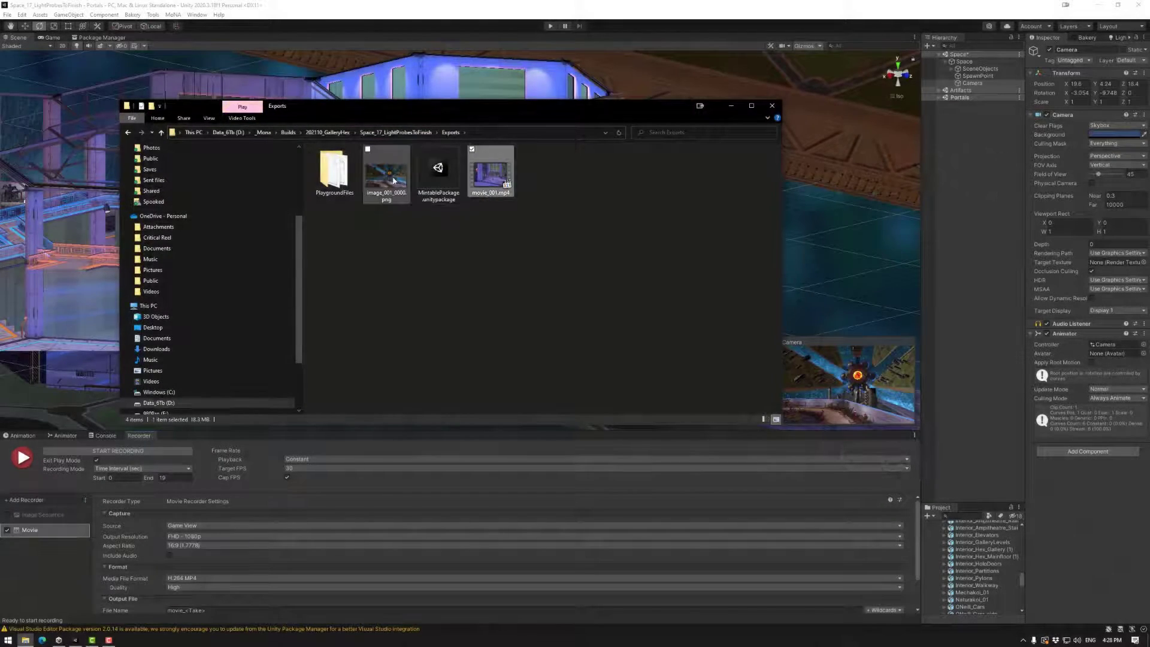
left_click(386, 176)
left_click(772, 107)
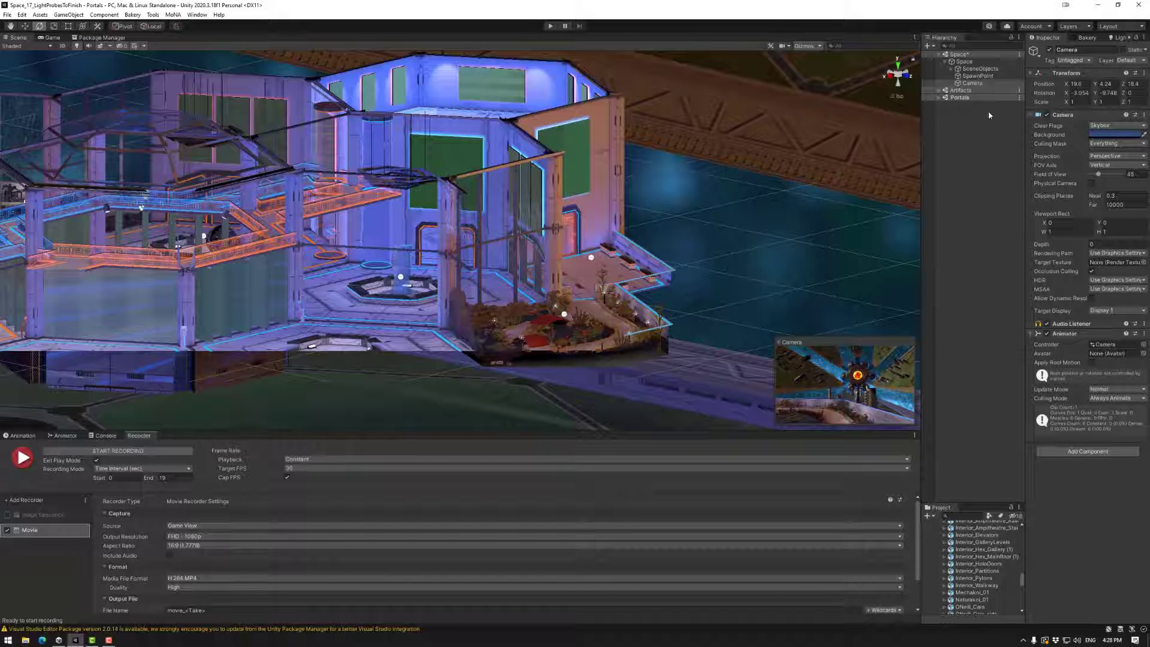
Step: Remove the temporary Camera from under Space in the Hierarchy, then collapse Space
left_click(960, 185)
key("Delete")
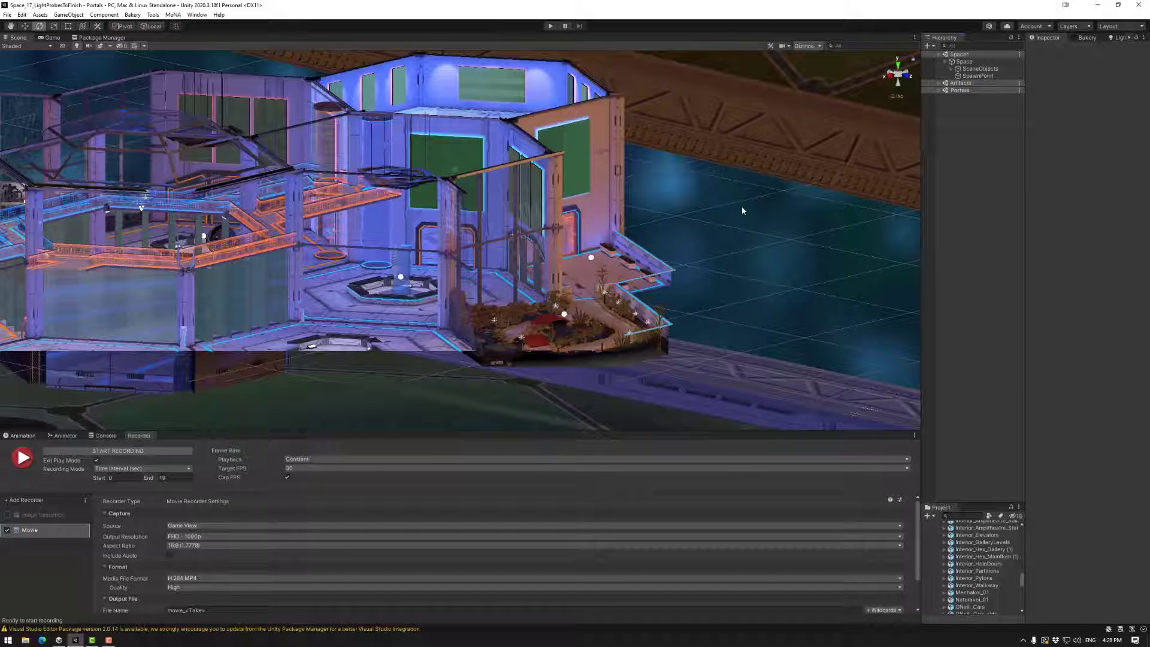
left_click(946, 62)
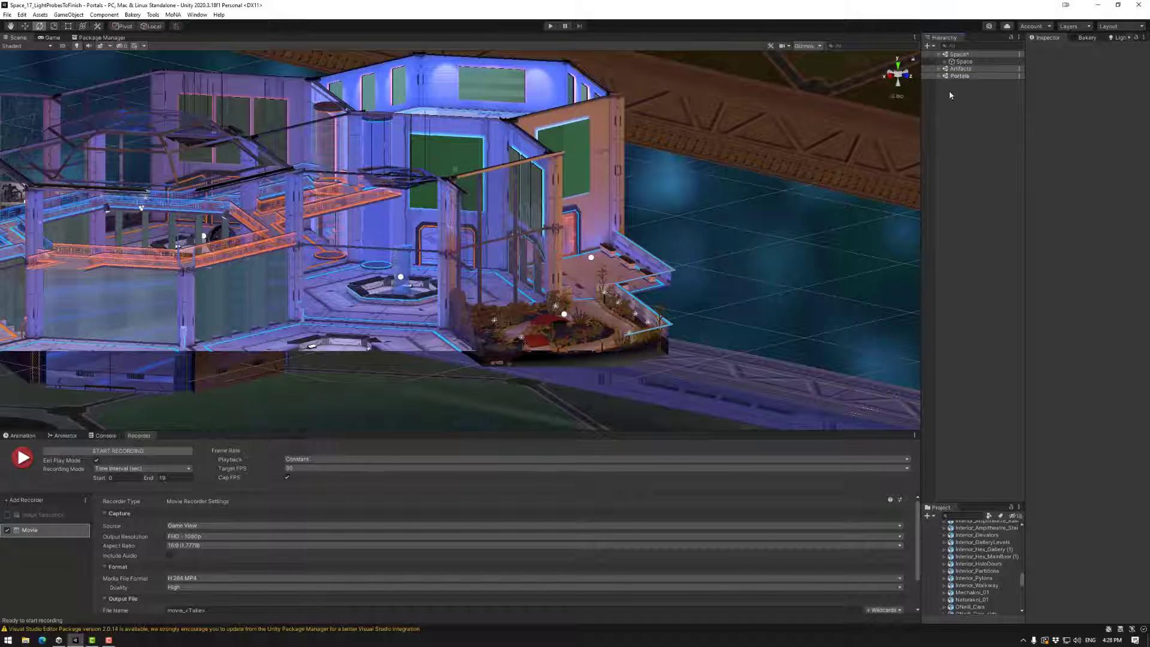